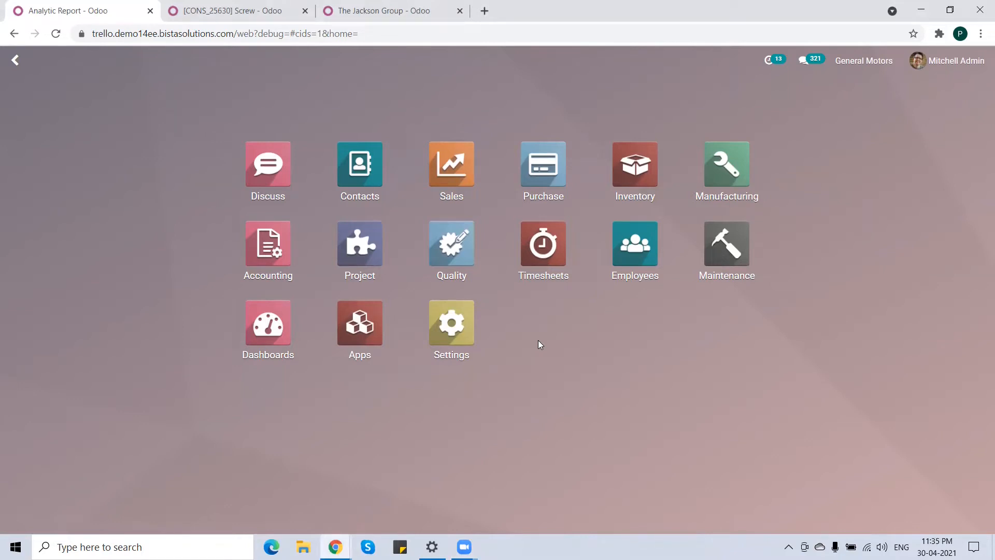
text(purch)
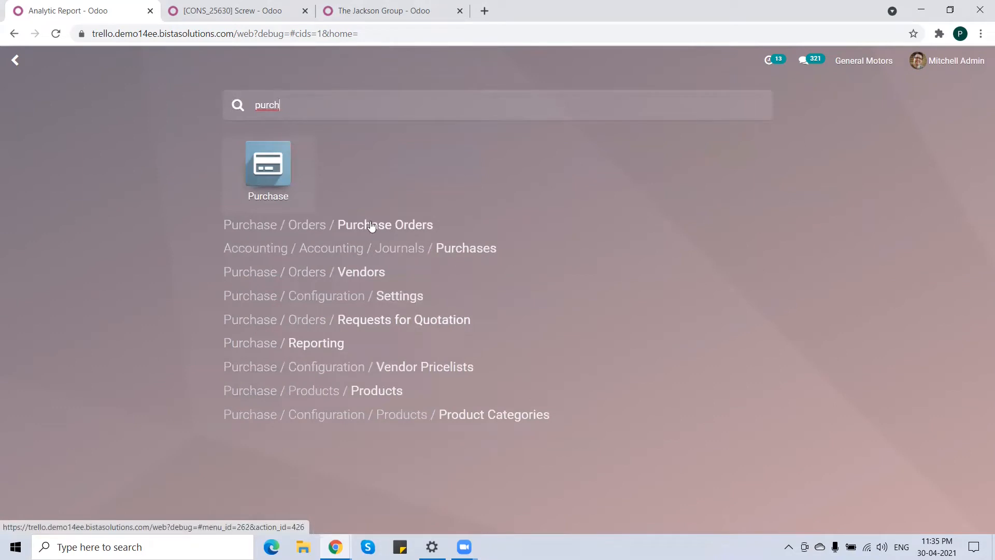
key(BackSpace)
key(BackSpace)
key(BackSpace)
key(BackSpace)
key(BackSpace)
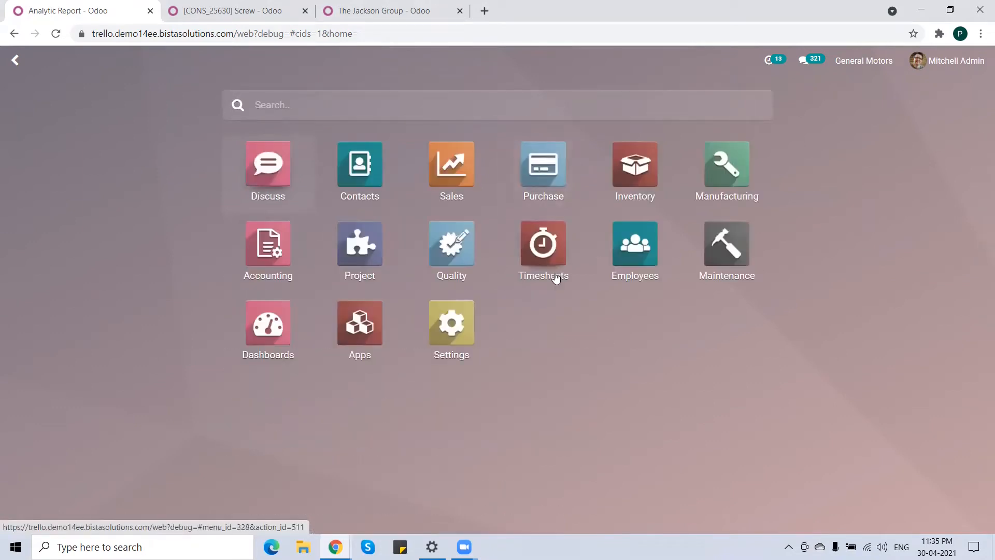
text(ord)
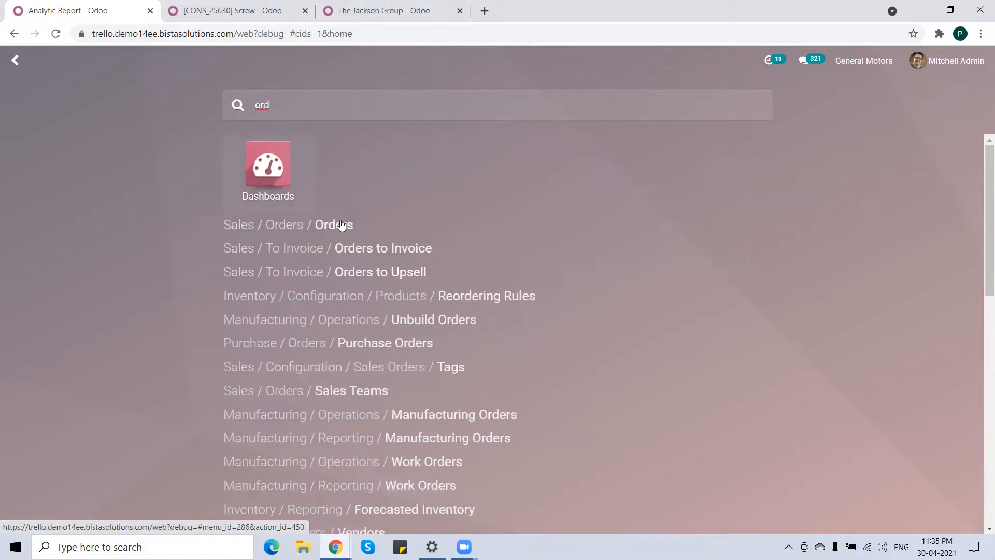
click(17, 62)
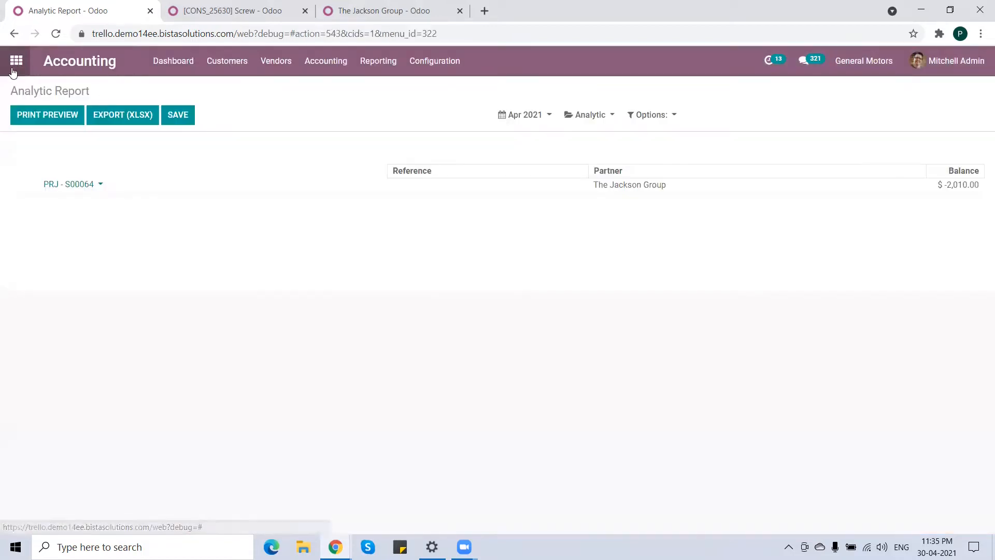
Open the Small project type from the Project configuration and review its project process lines.
click(16, 60)
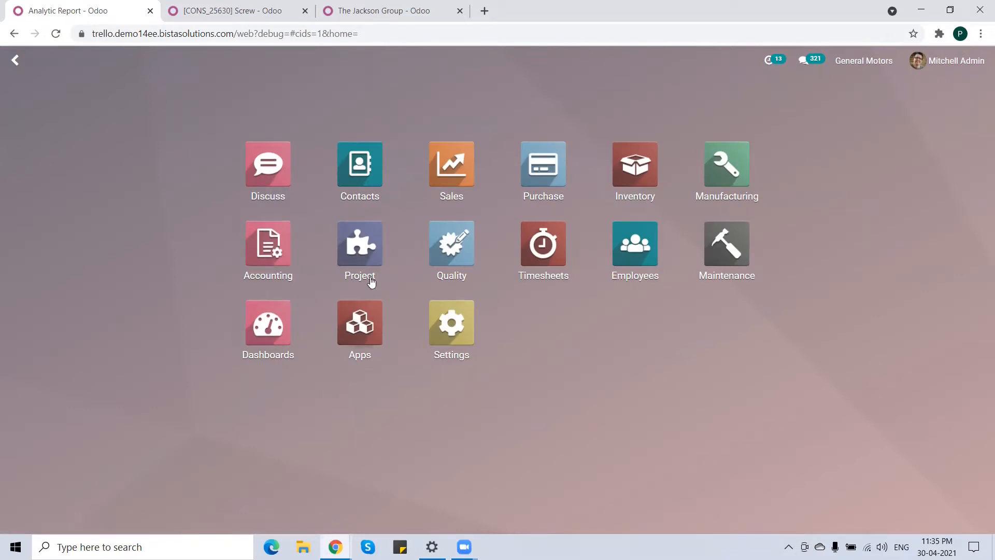
click(360, 251)
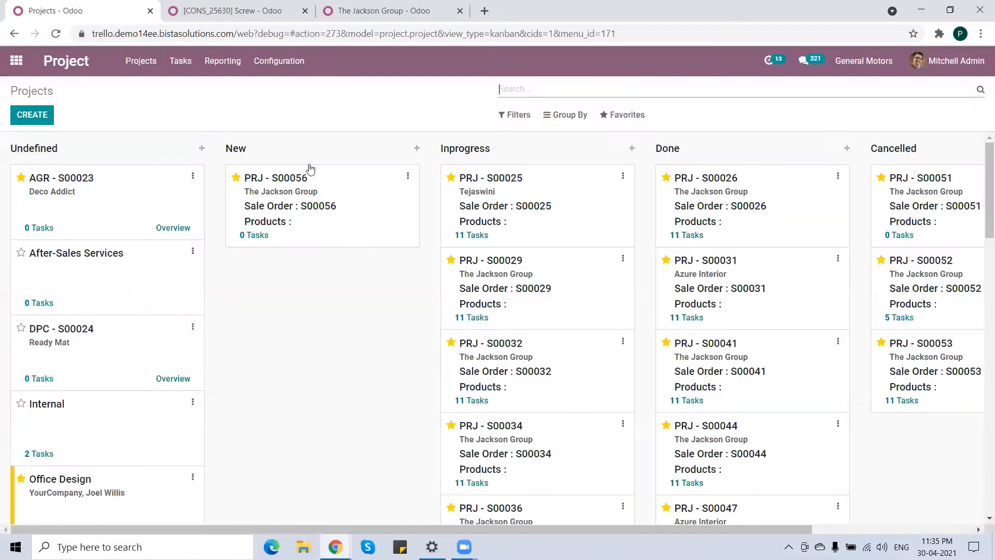
click(288, 66)
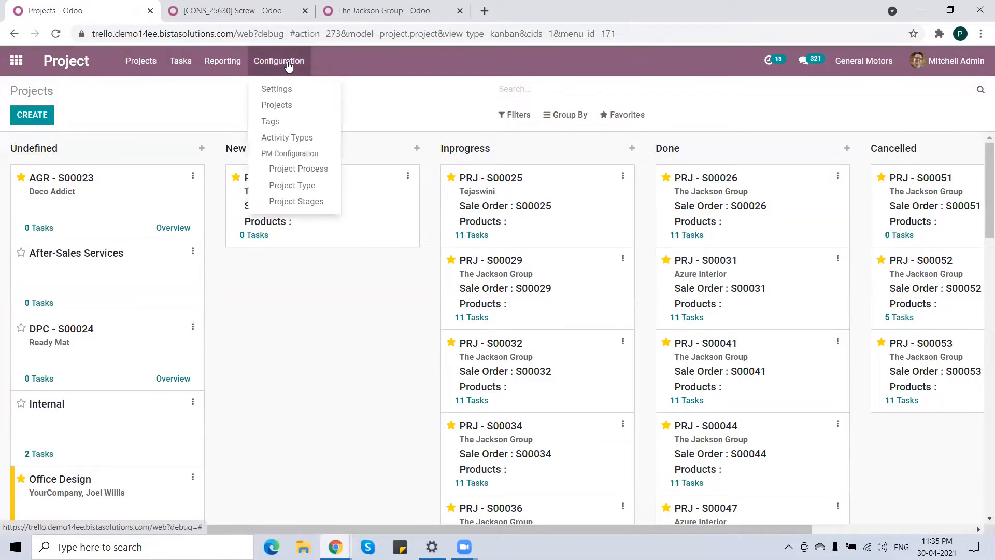
click(321, 188)
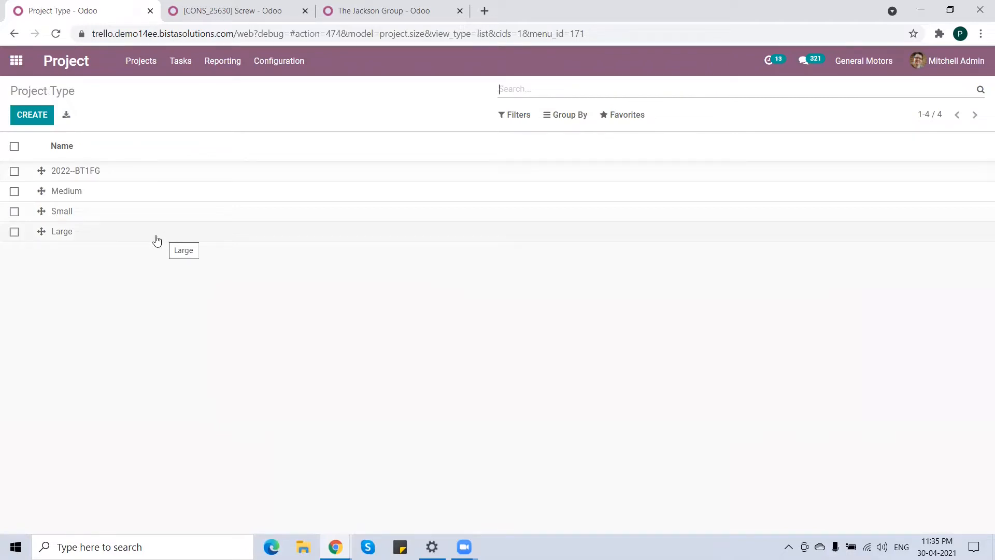
click(63, 212)
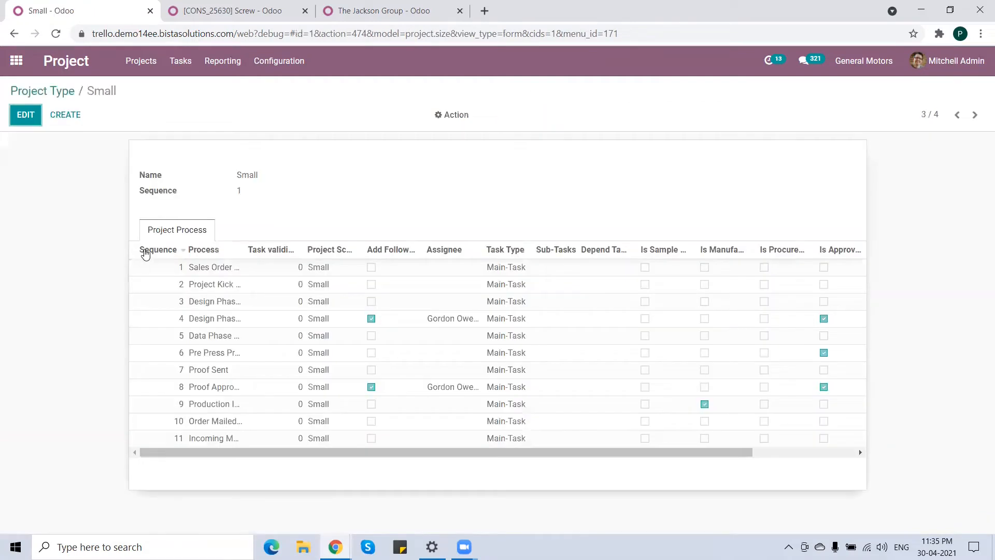
drag(243, 251, 317, 251)
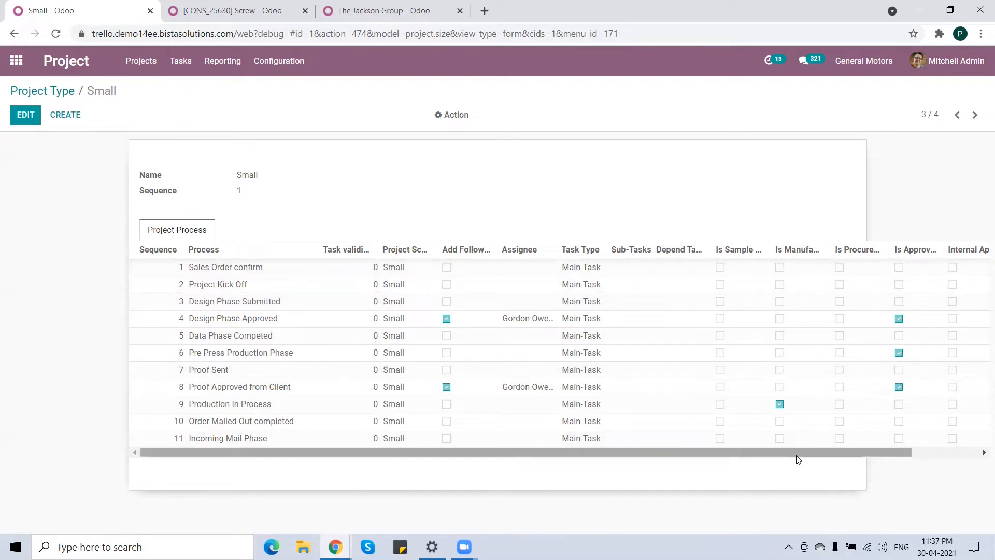
drag(798, 459, 911, 460)
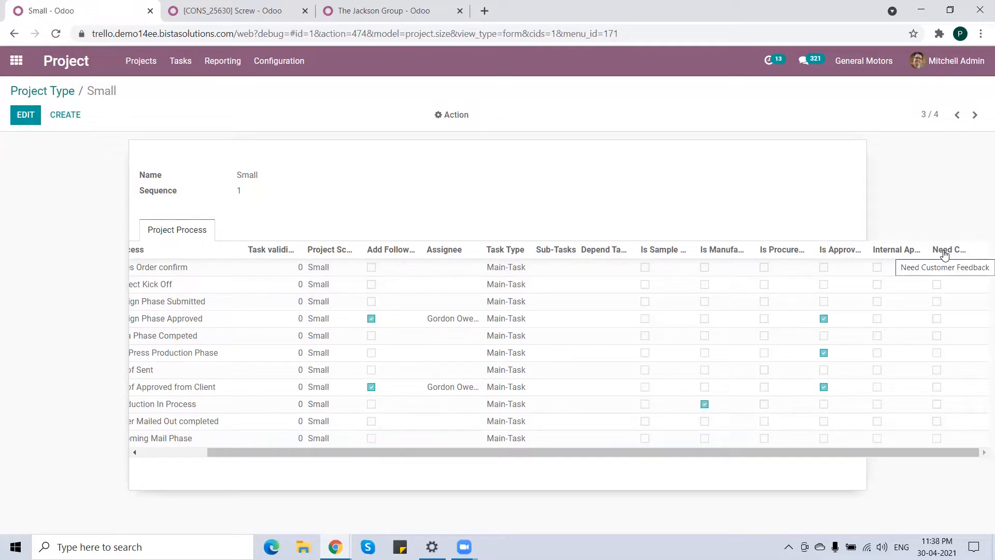
drag(612, 450, 491, 453)
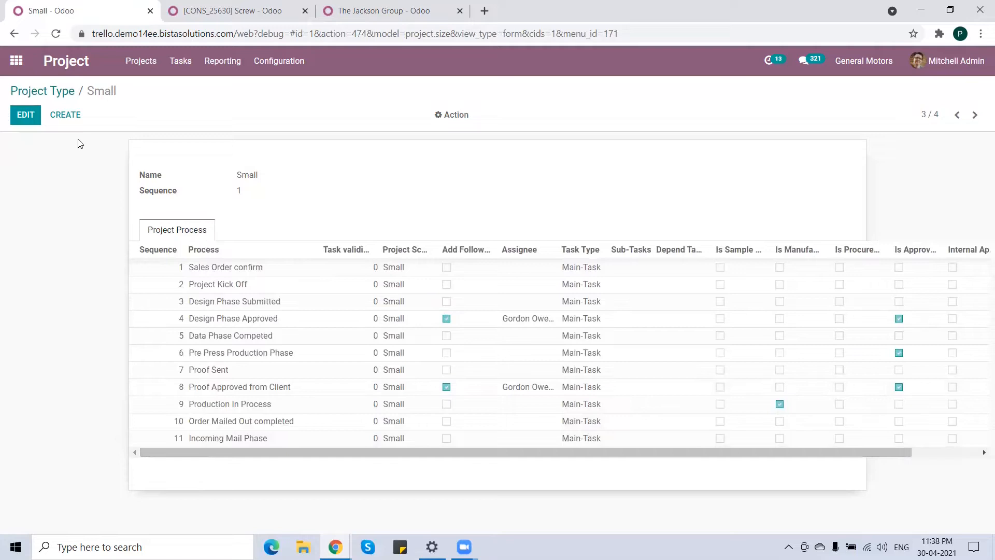
Open the Project Process list and review all configured processes.
click(280, 63)
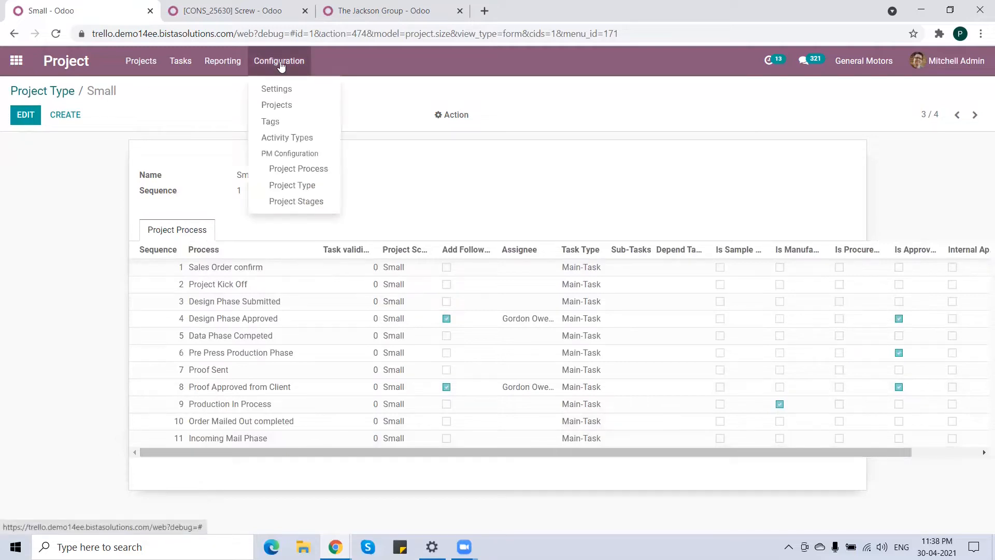
click(323, 171)
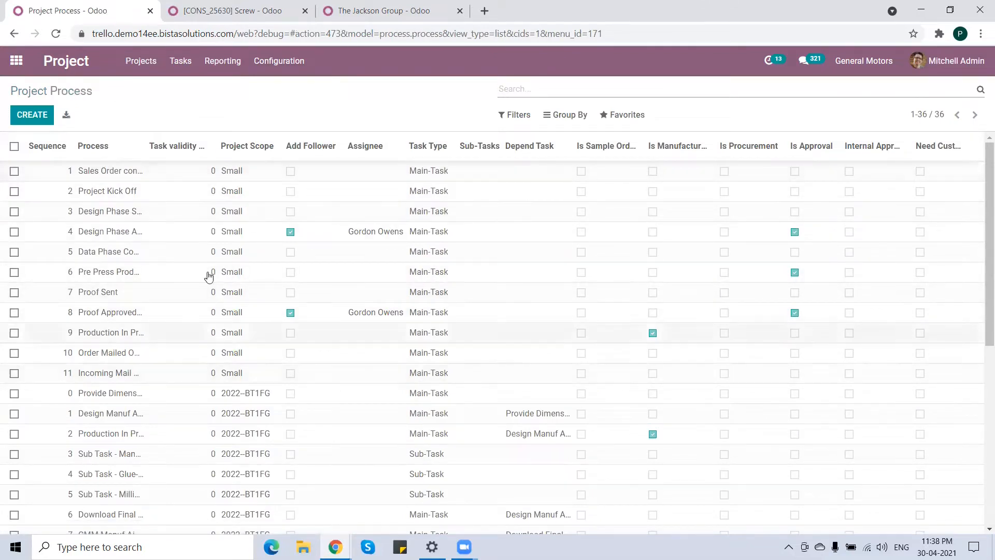
scroll(176, 329, down, 3)
scroll(175, 328, down, 3)
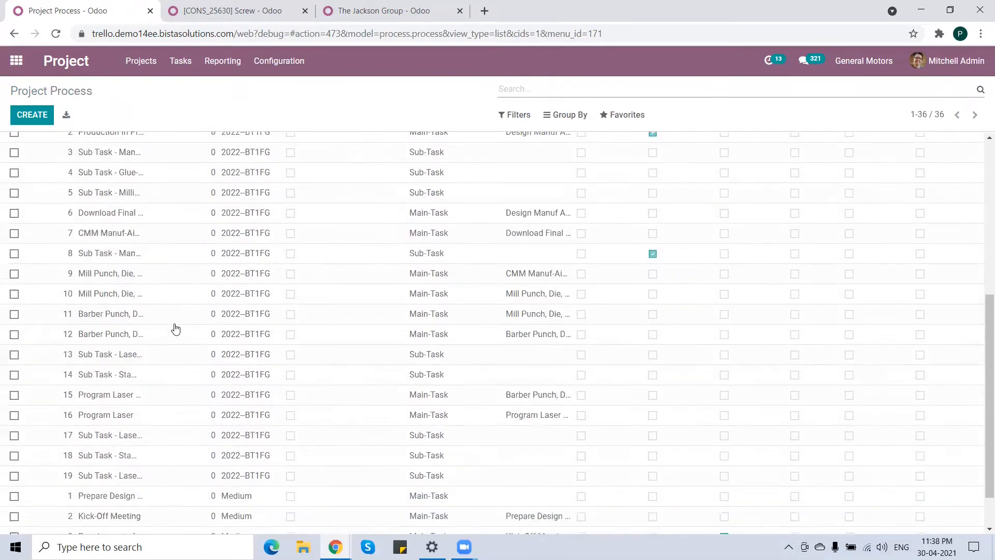
scroll(175, 329, up, 6)
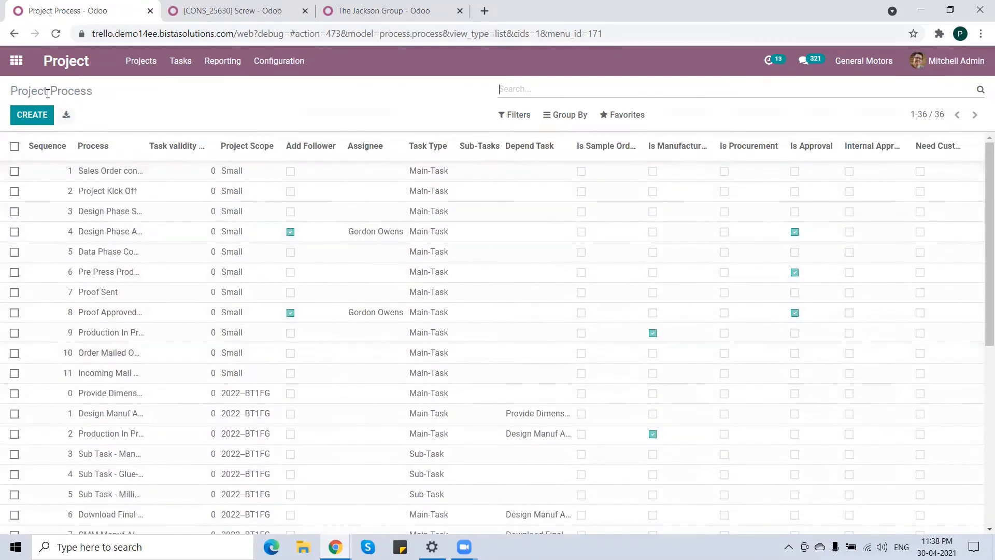
Open the Project Stages list and review the defined stages.
click(284, 62)
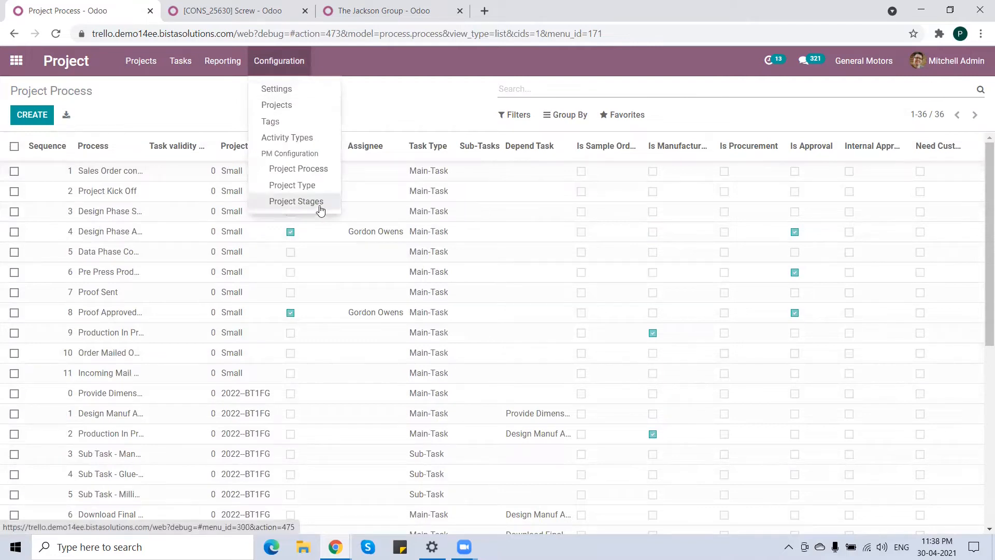
click(297, 201)
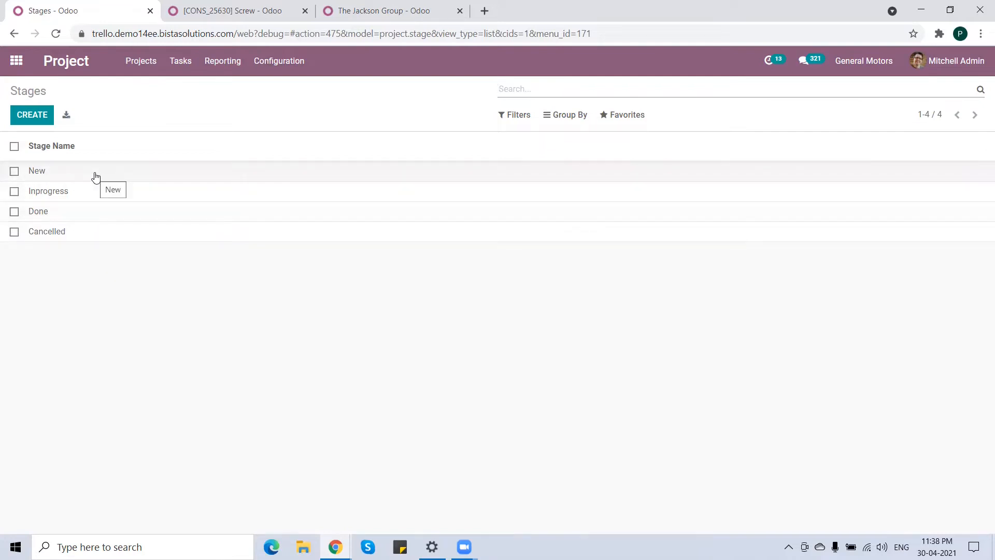
click(16, 61)
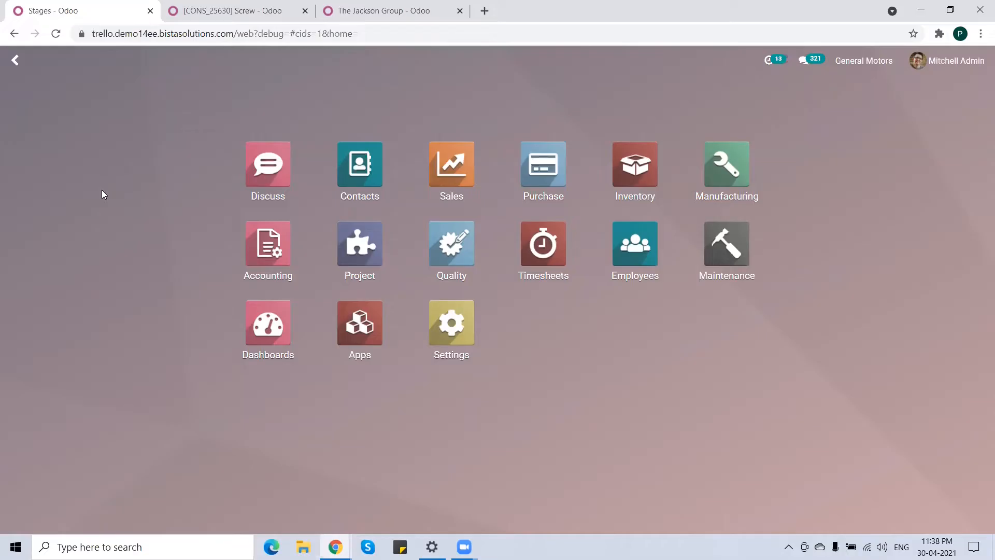
Switch to the Table's BoM Structure & Cost report and expand the Table Top components and operations.
click(246, 13)
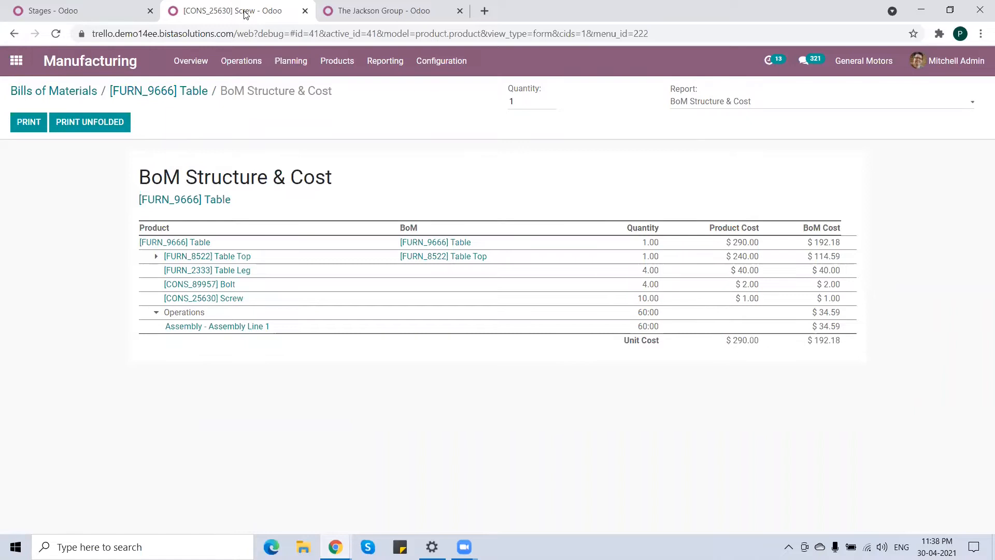
drag(221, 247, 141, 243)
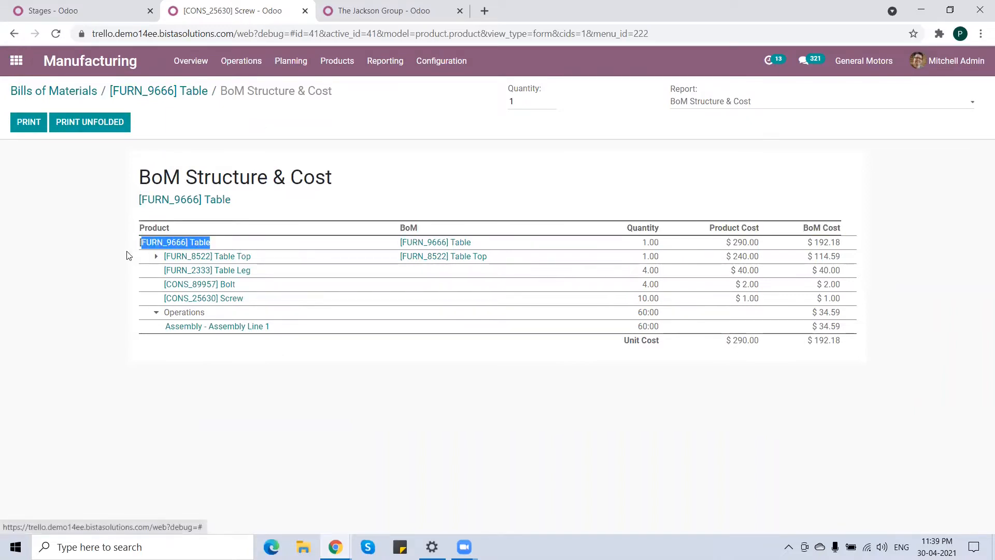
click(112, 251)
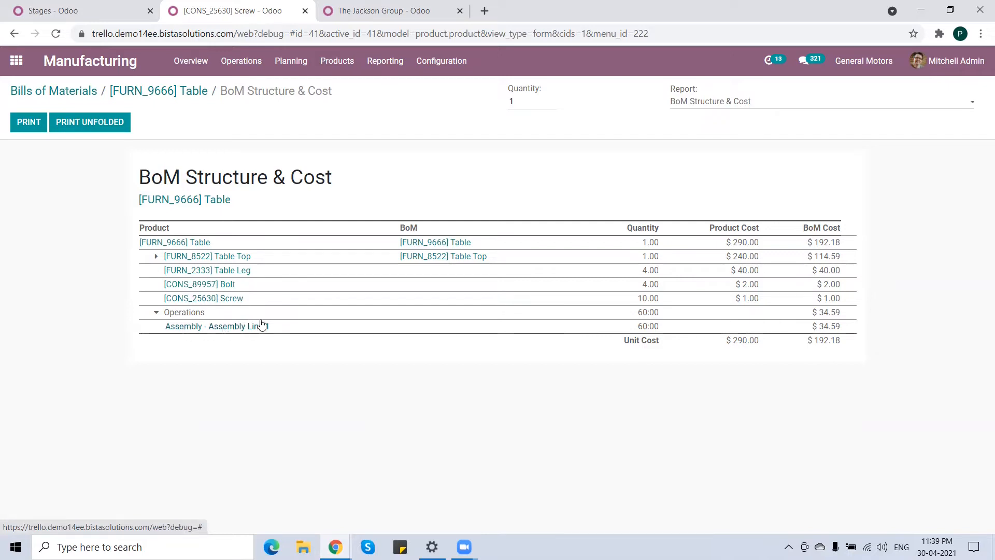
click(156, 260)
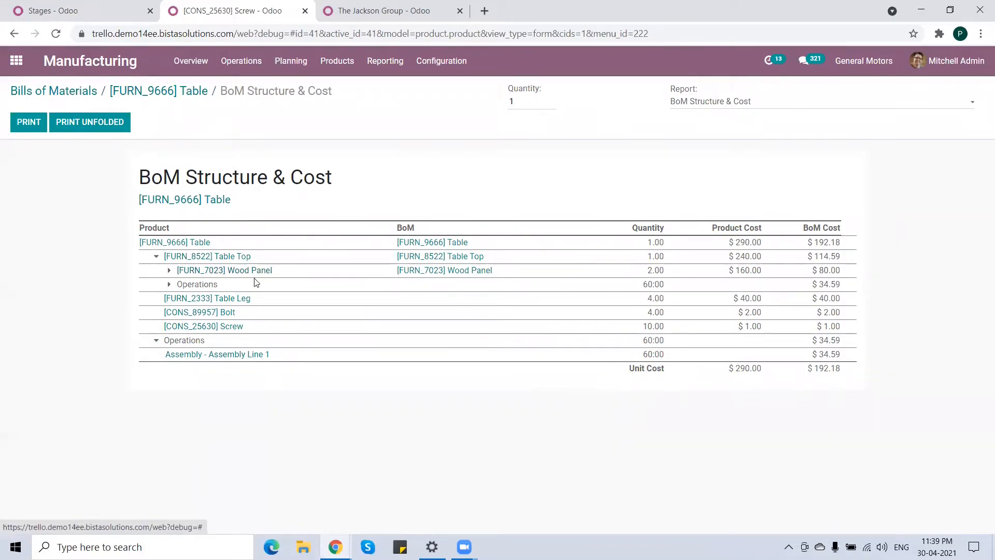
click(169, 284)
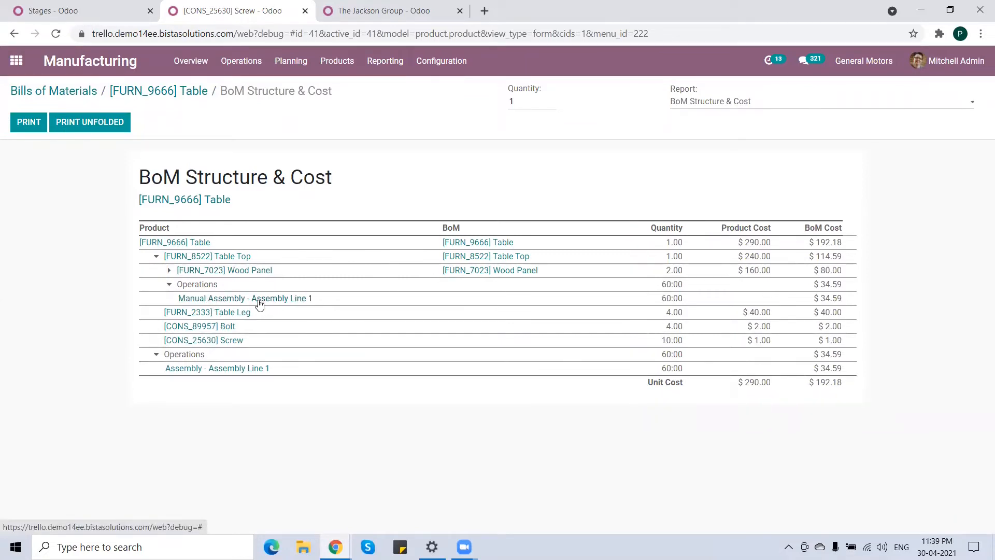
click(169, 285)
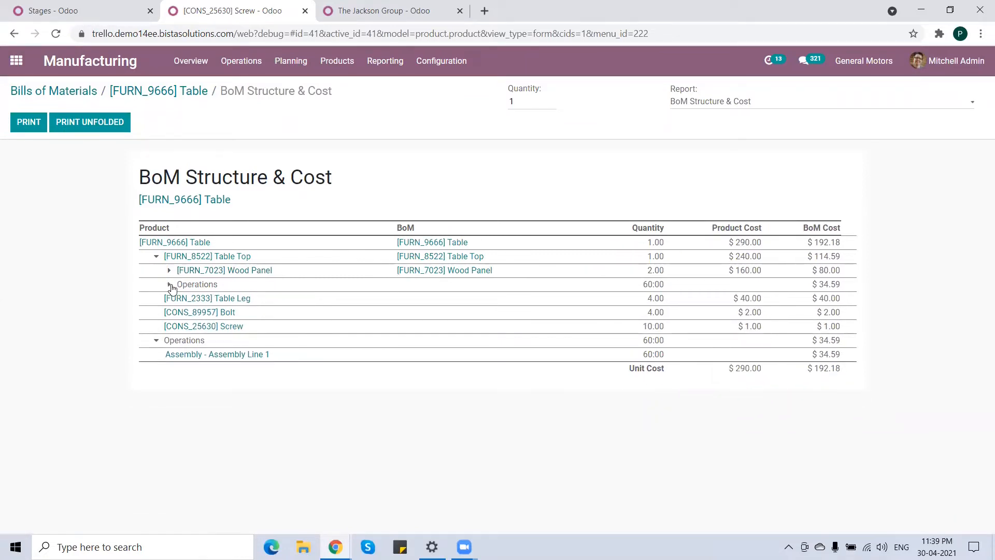
Return to the first tab, open Sales and start a new quotation.
click(115, 16)
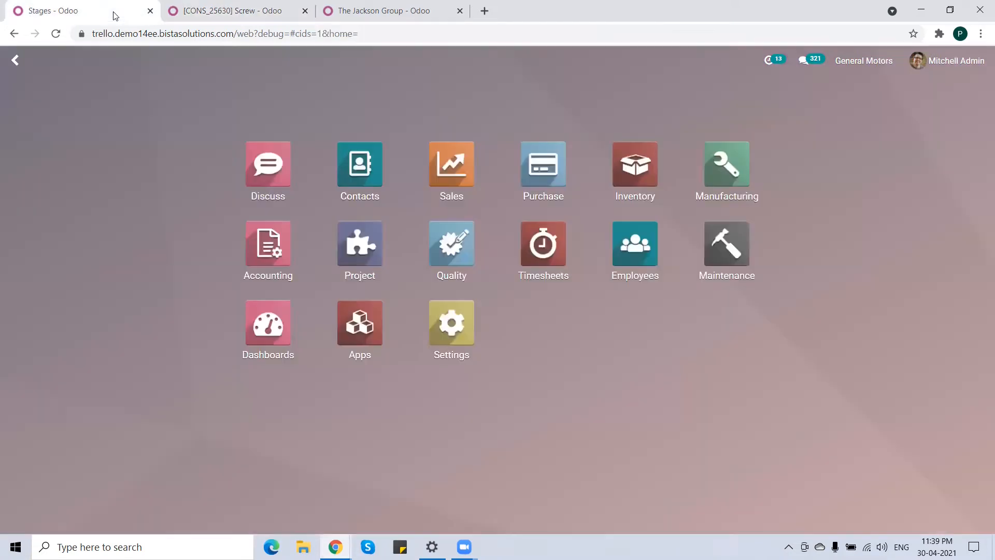
click(452, 175)
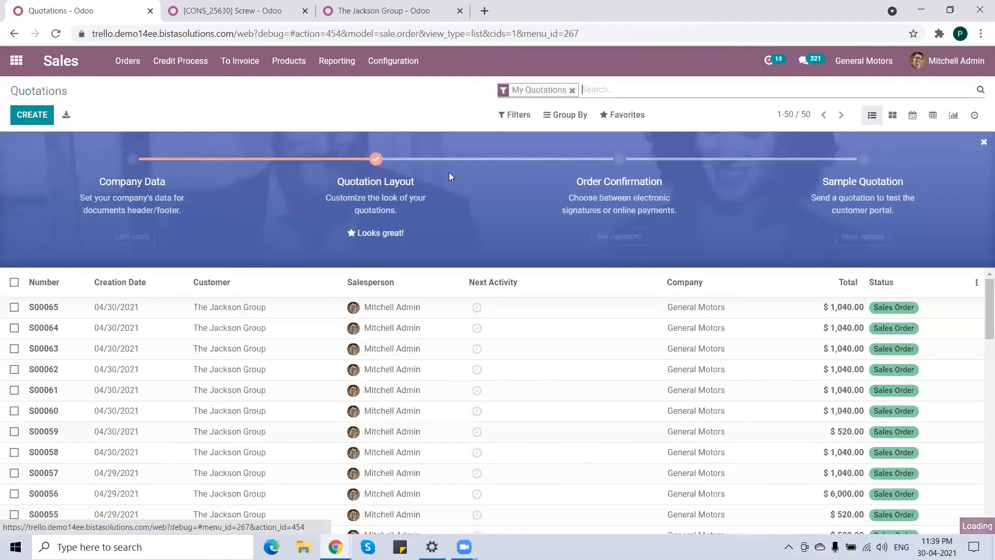
click(44, 119)
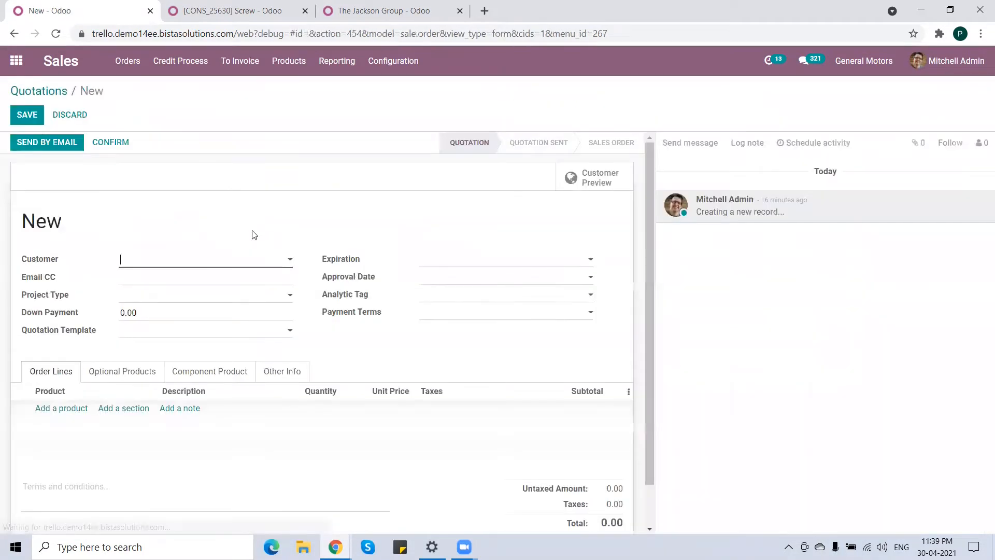
Set the quotation's customer to The Jackson Group and its project type to Small.
click(217, 261)
text(the)
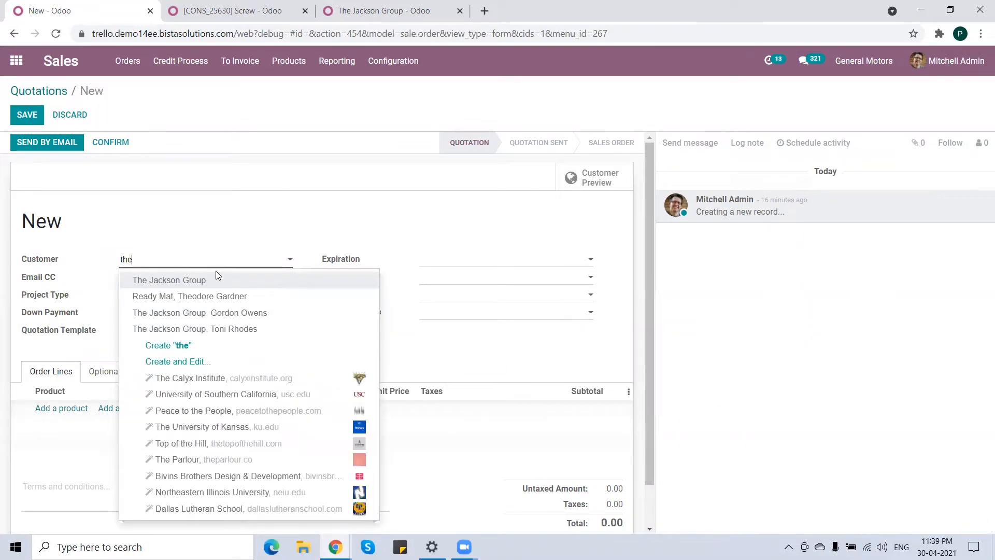
click(219, 276)
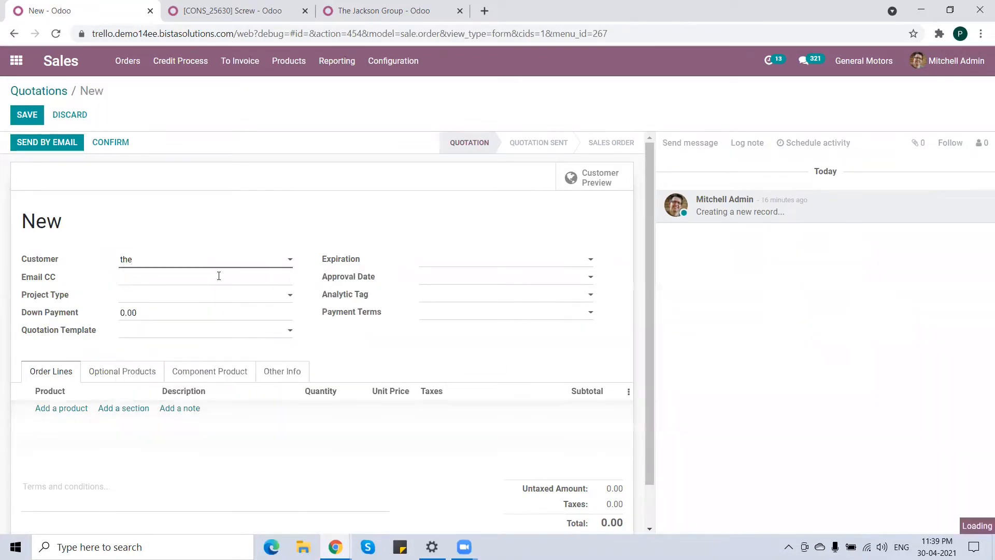
click(184, 296)
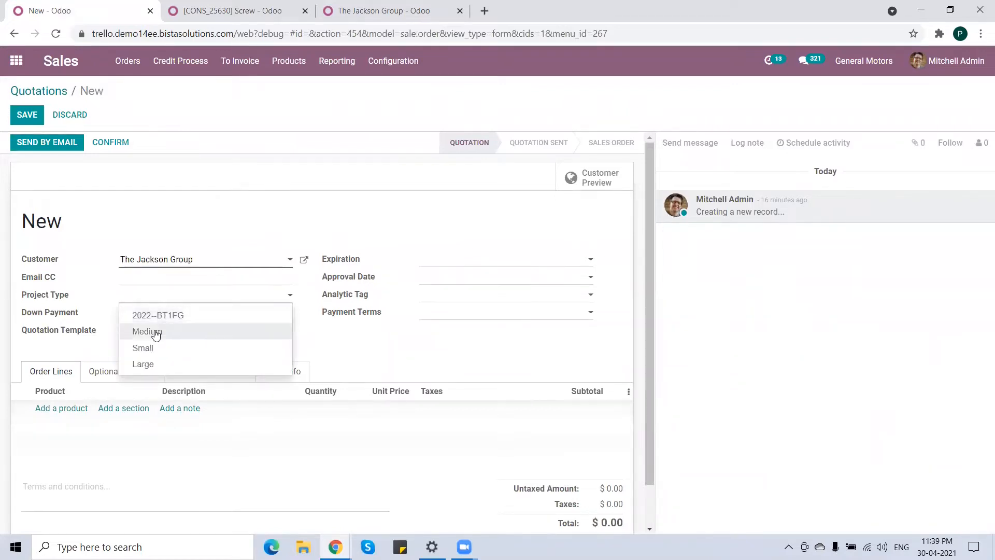
click(150, 349)
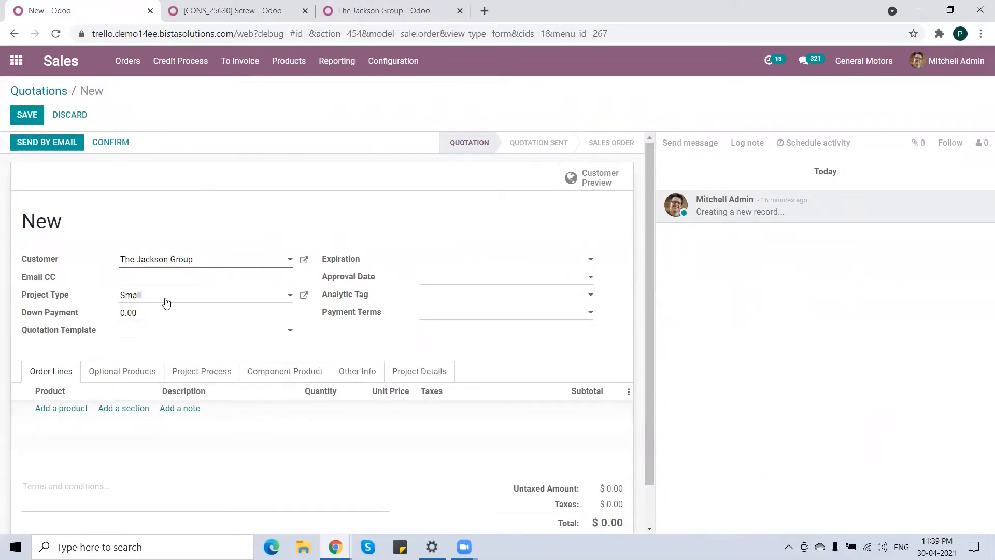
Add an order line for the [FURN_9666] Table product with a quantity of 2.
scroll(199, 322, down, 1)
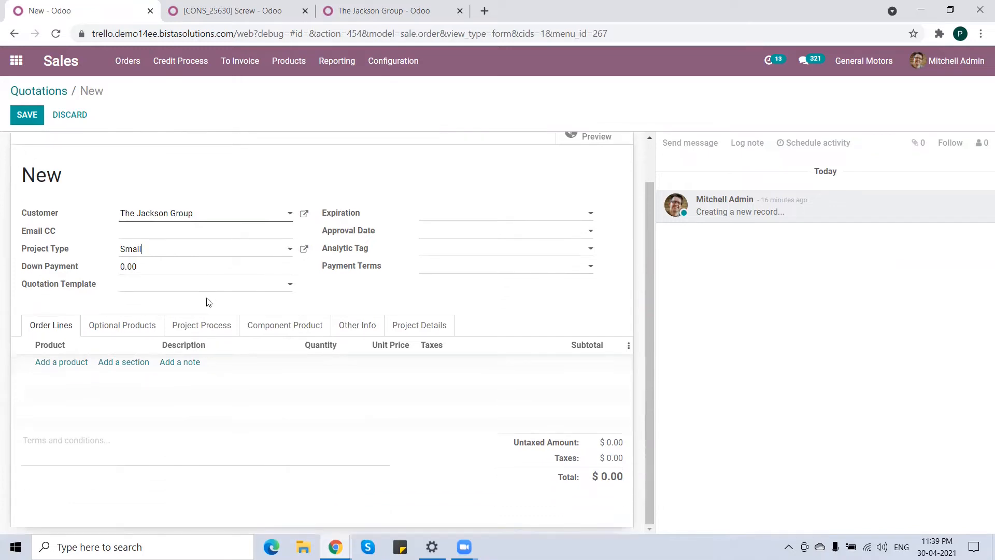
click(61, 363)
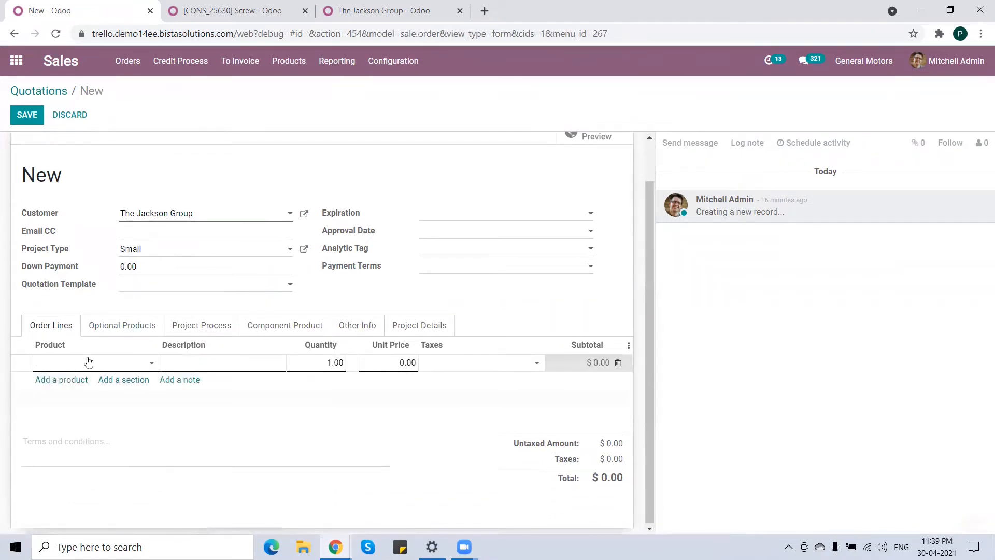
text(tab)
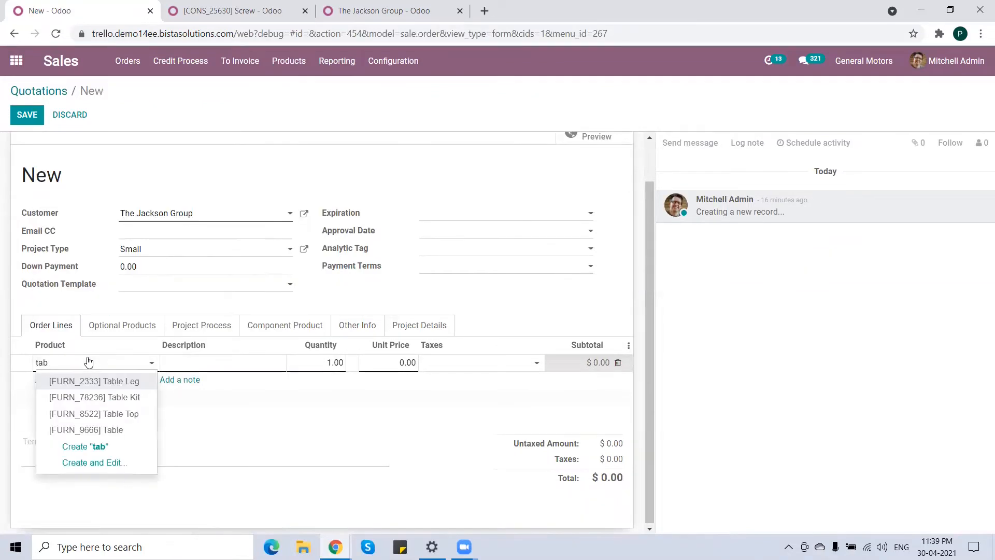
click(111, 430)
click(309, 365)
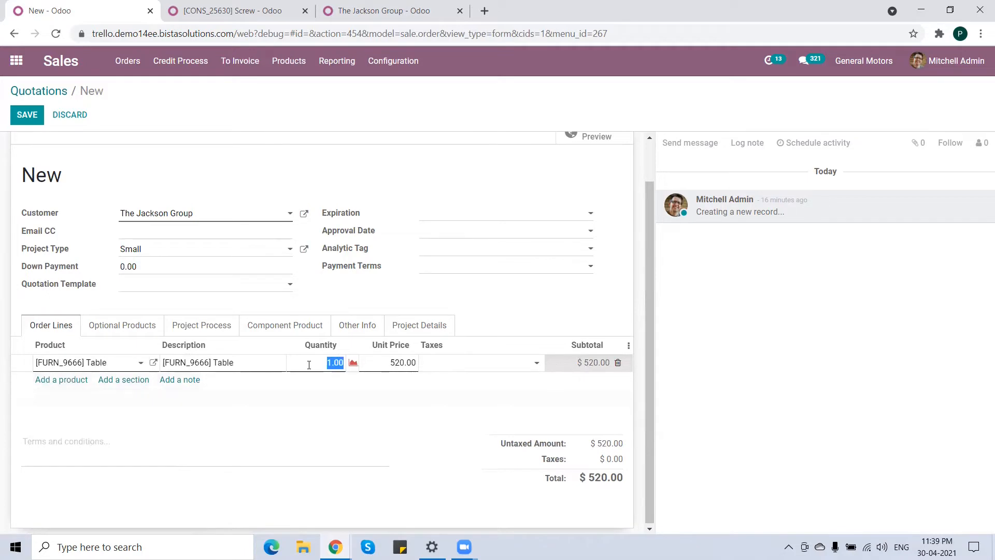
text(2)
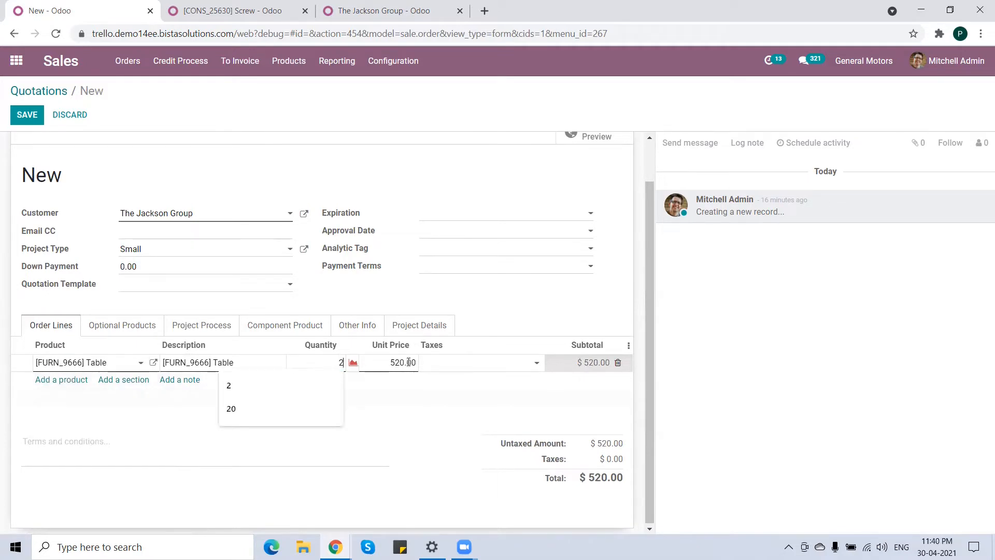
click(445, 365)
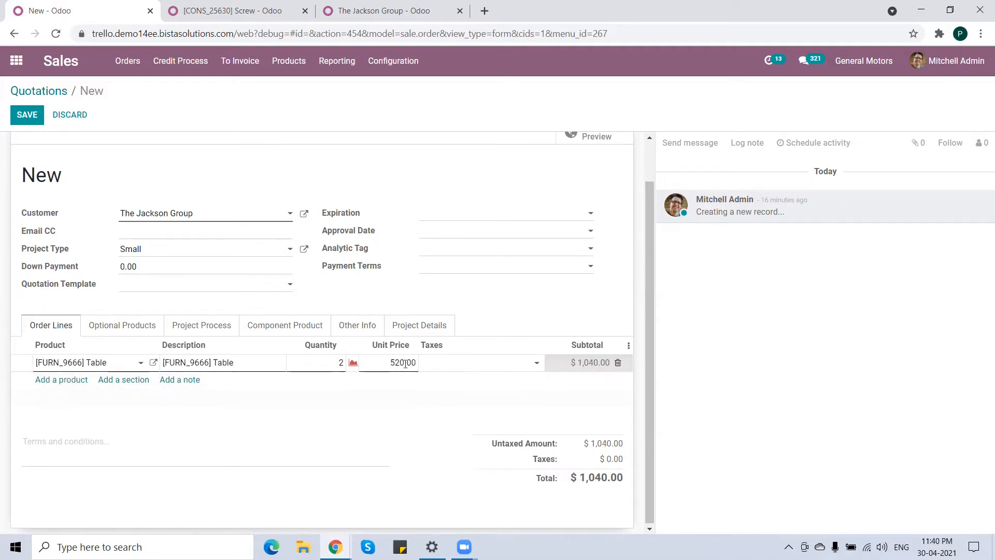
Set the quotation's project start date to 04/30/2021 under the project details.
click(420, 325)
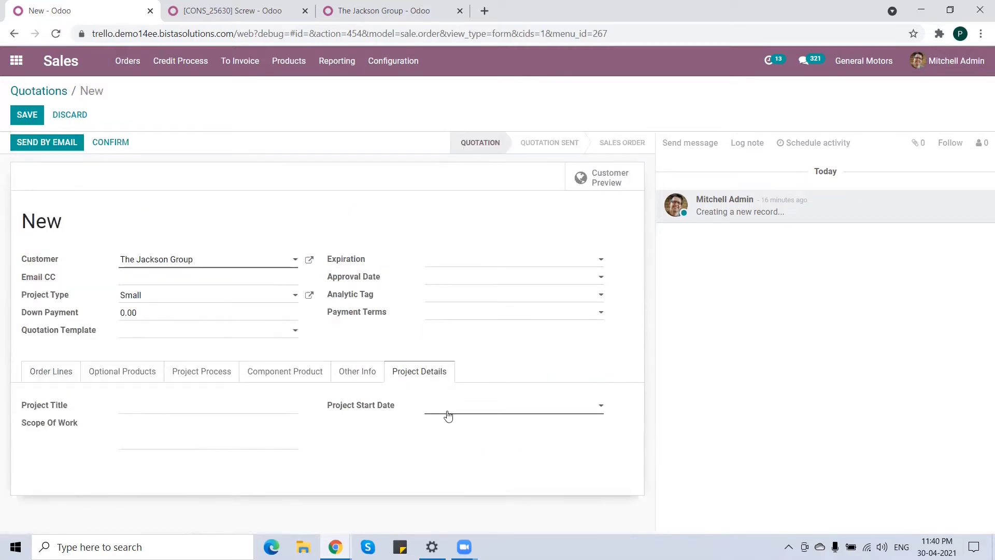
click(446, 410)
click(474, 381)
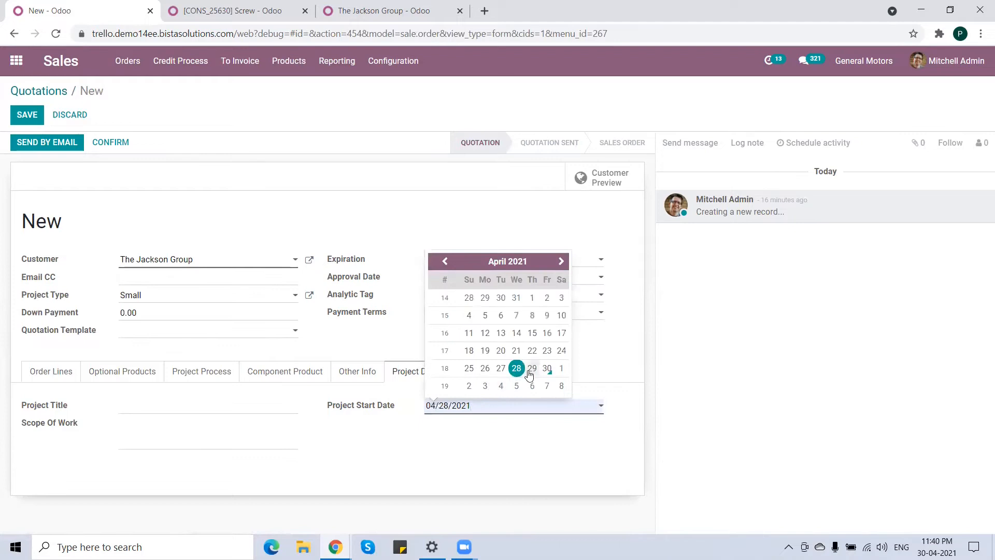
click(545, 372)
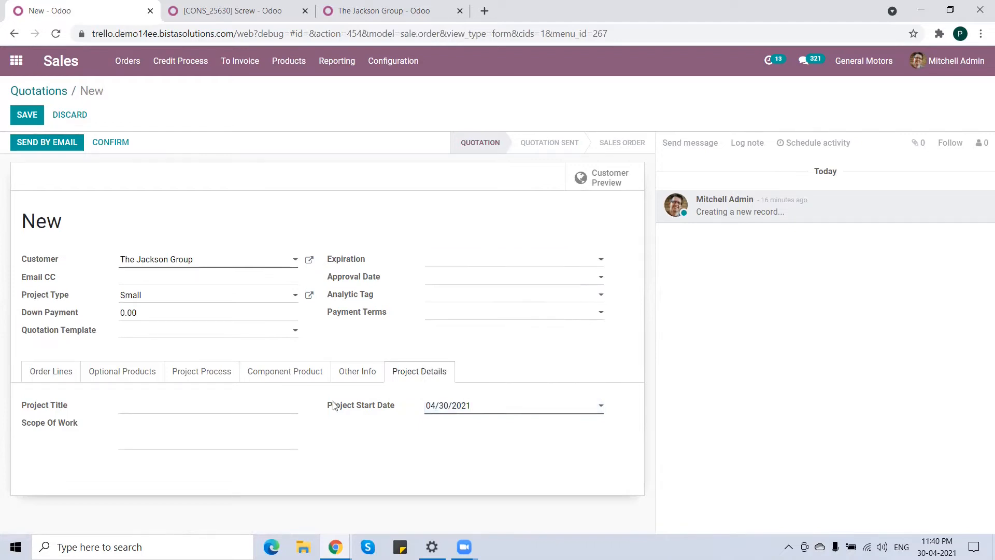
Enter the project title Title 01 and scope of work Scope, then save the quotation.
click(189, 409)
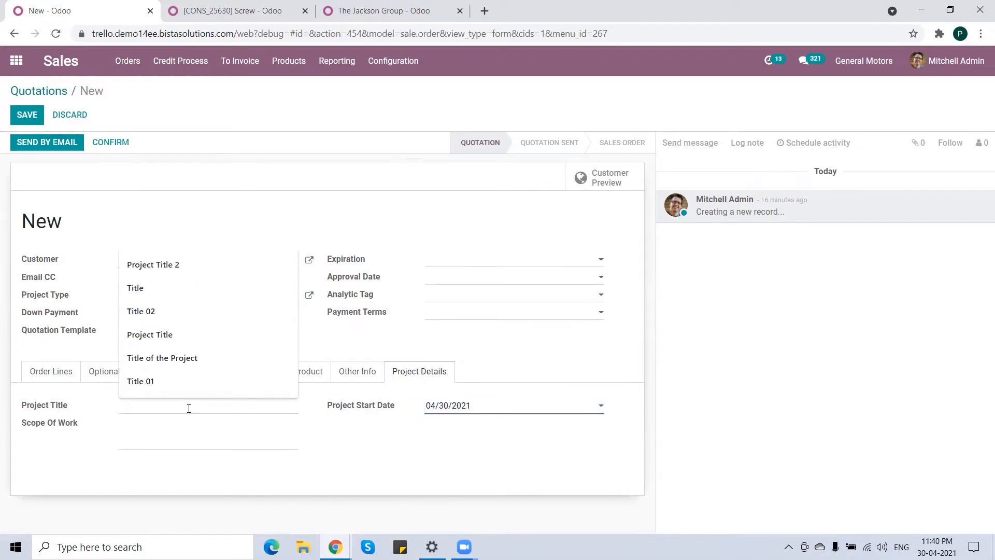
text(Title )
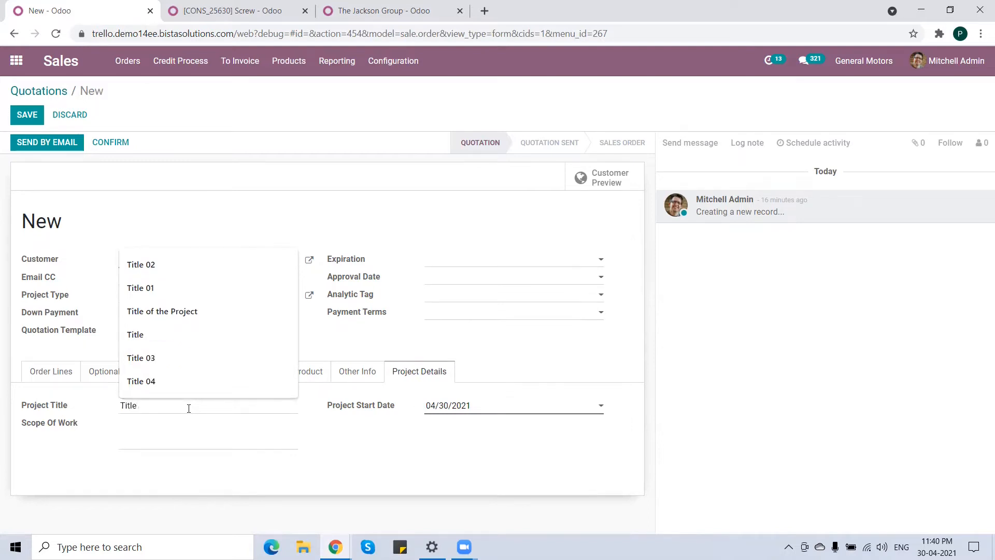
text(01)
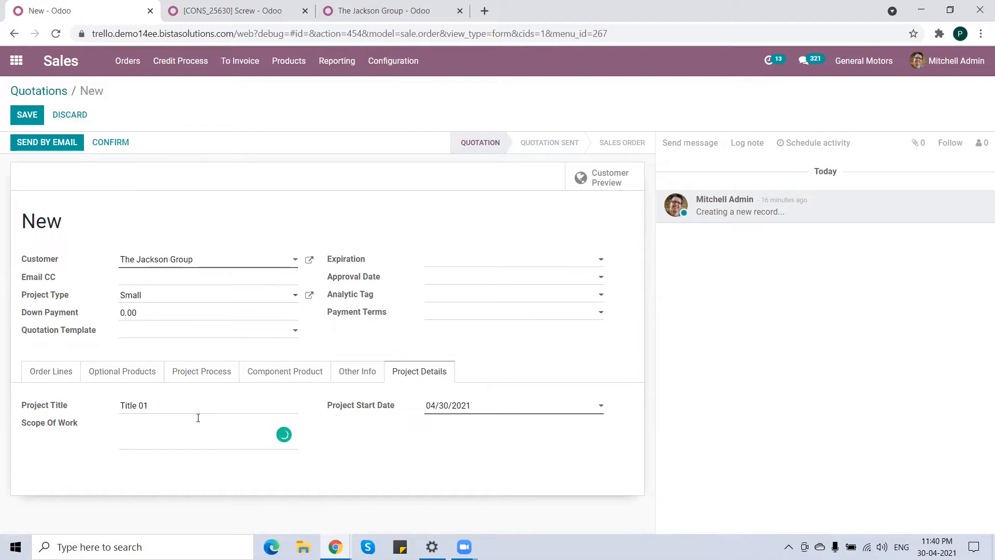
text(cope)
click(48, 372)
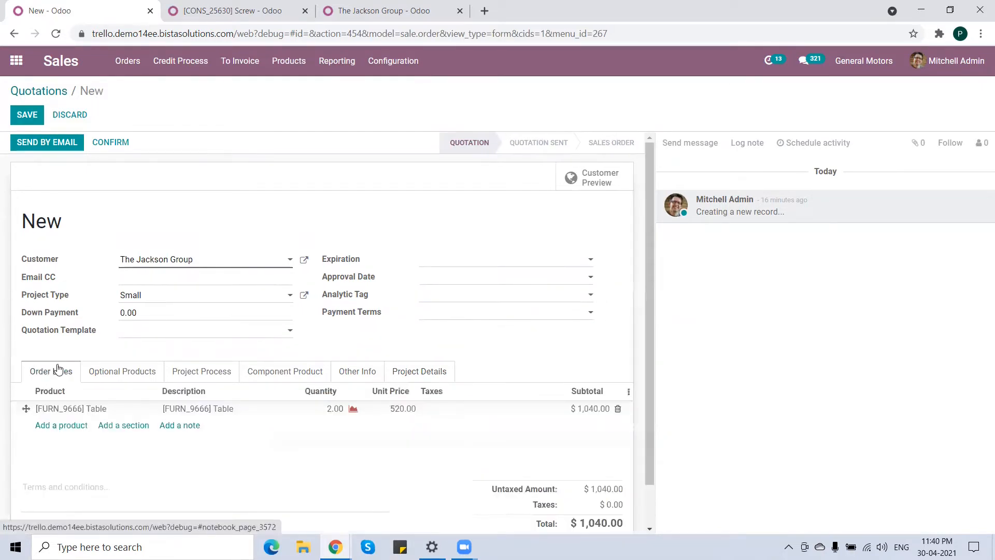
click(27, 115)
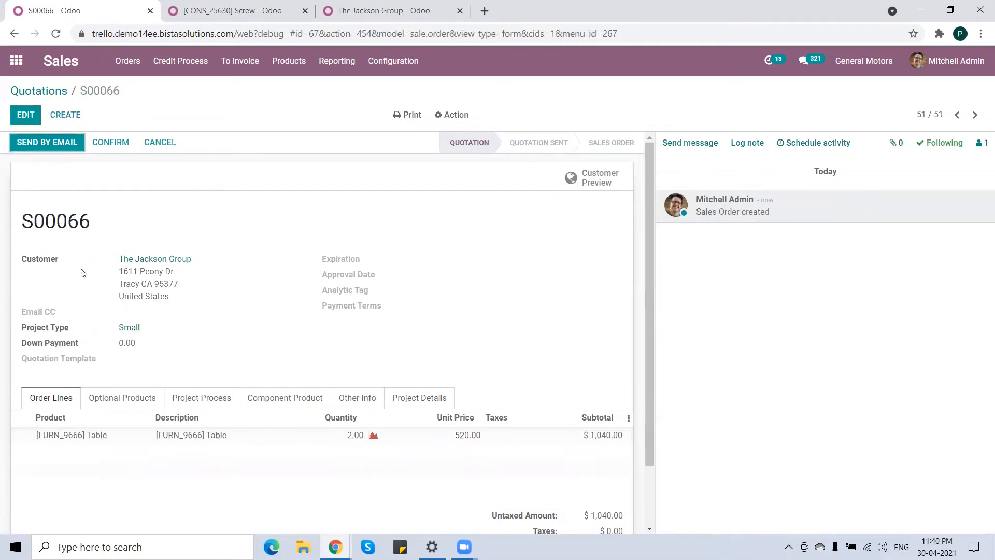
Review the saved quotation's project process, component product and project details sections.
scroll(83, 309, down, 2)
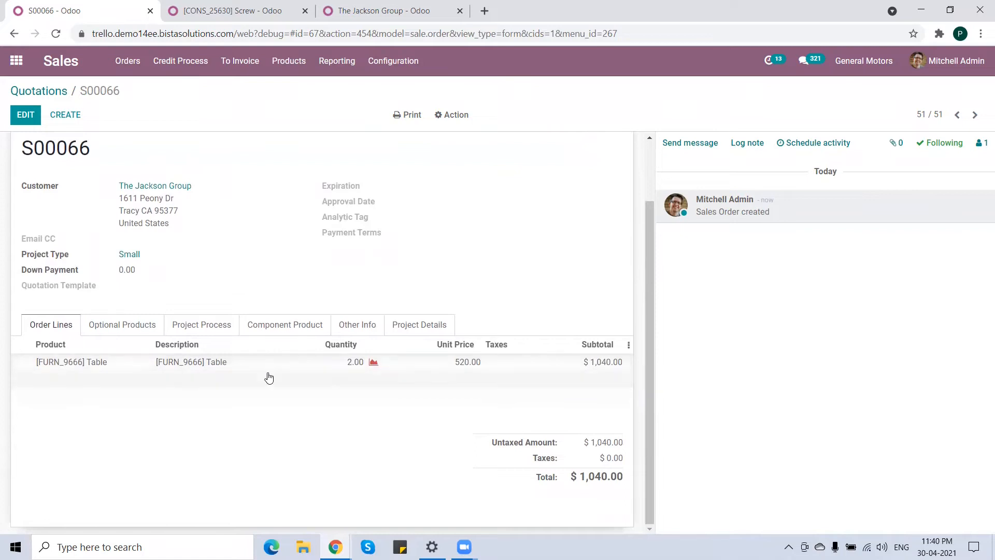
click(206, 326)
scroll(155, 412, down, 1)
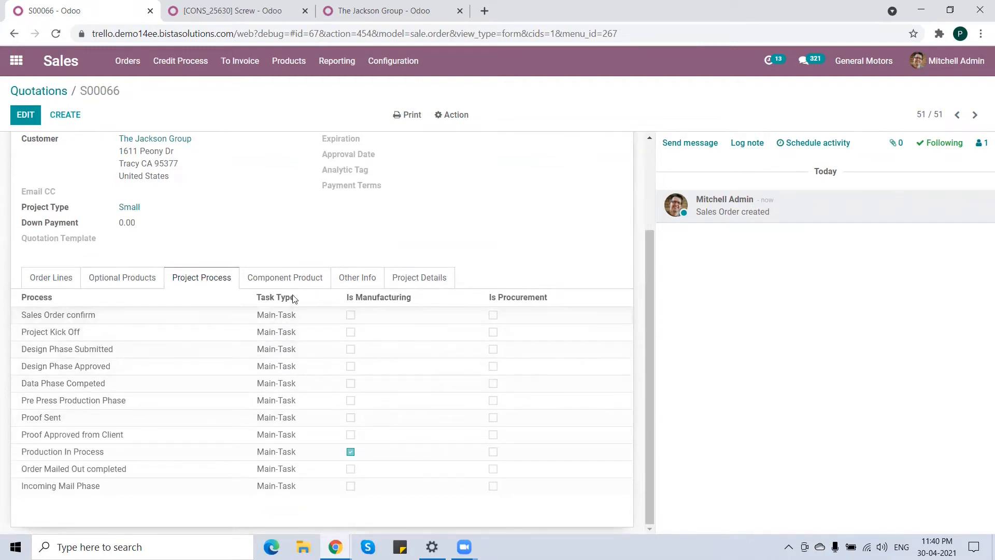
click(283, 279)
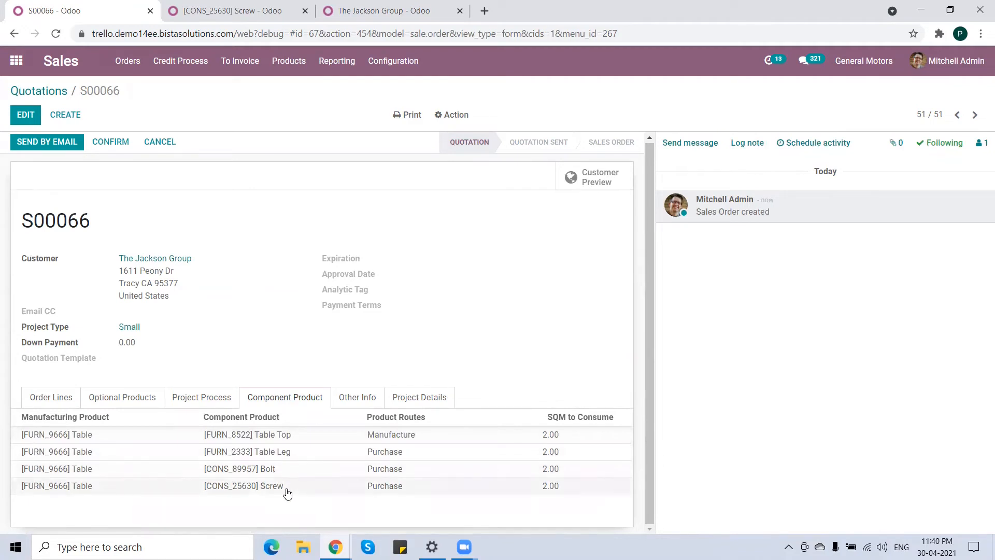
click(415, 403)
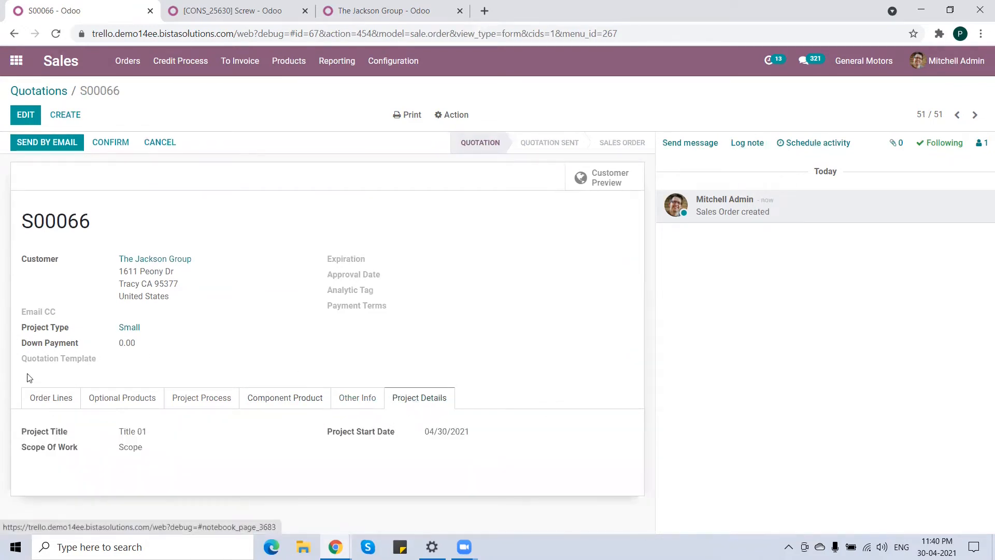
click(48, 398)
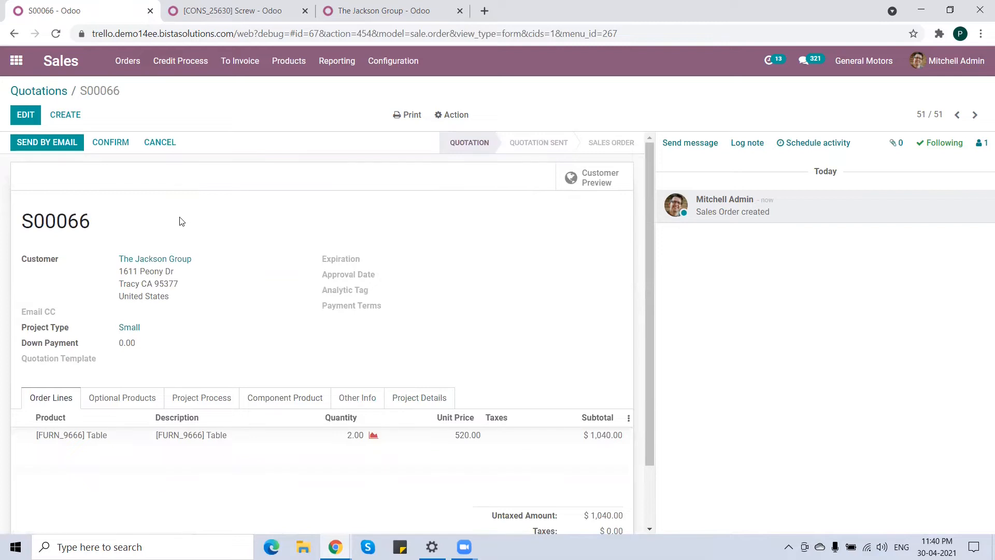
Confirm the quotation and open its project overview.
click(111, 143)
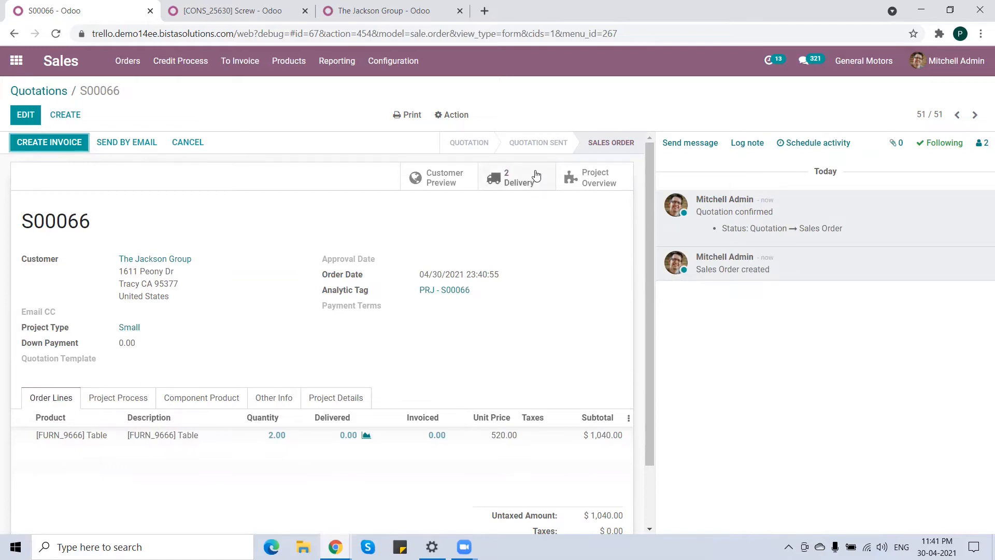
click(605, 178)
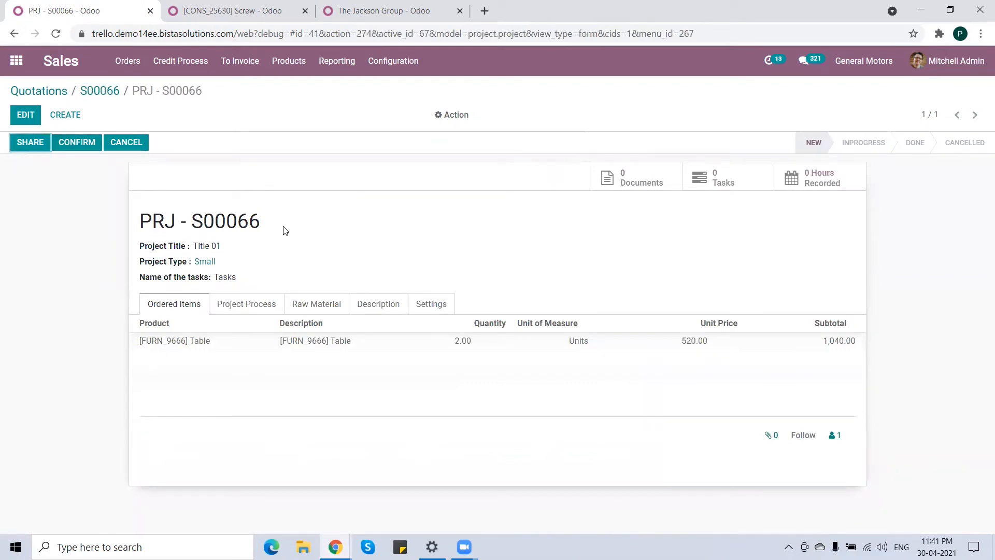
Confirm the project PRJ - S00066.
drag(266, 224, 143, 223)
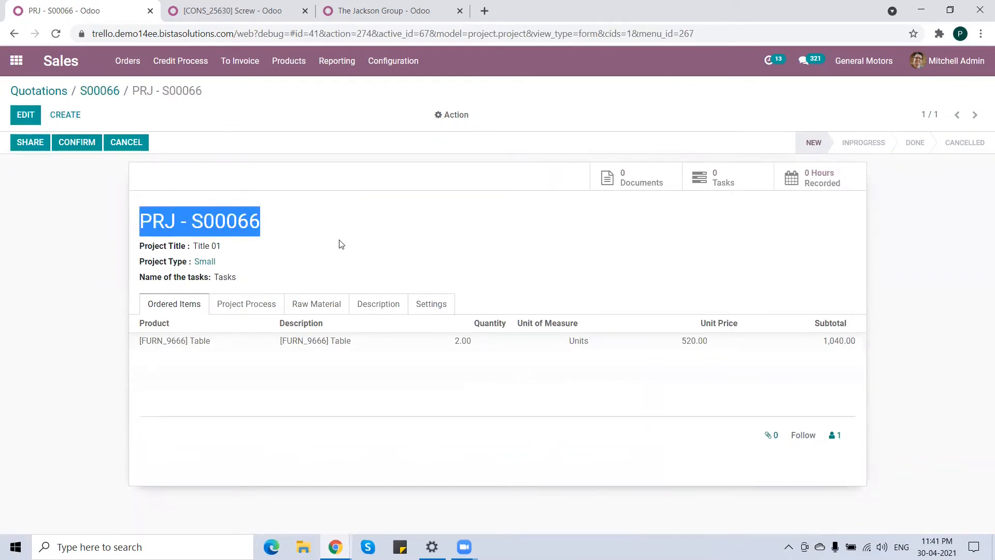
click(289, 227)
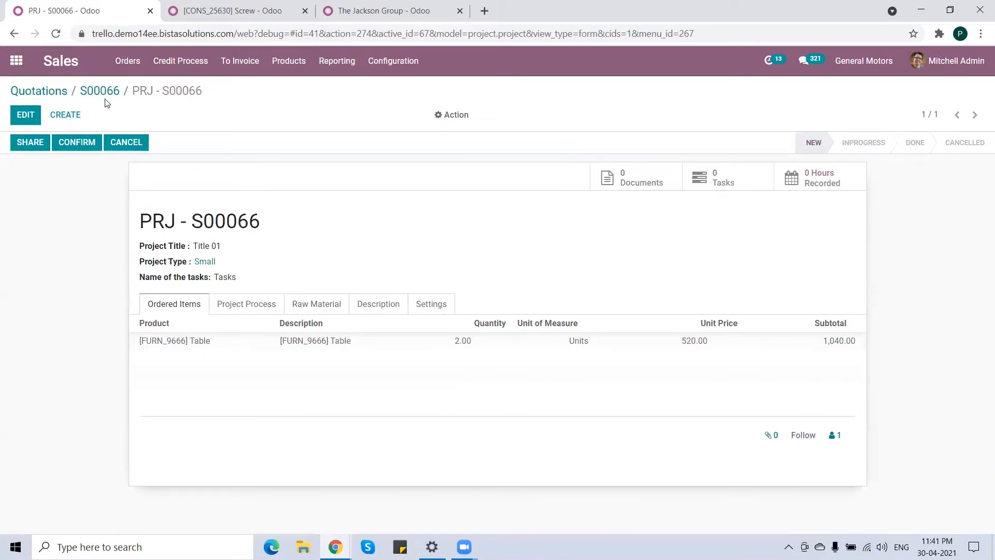
click(78, 147)
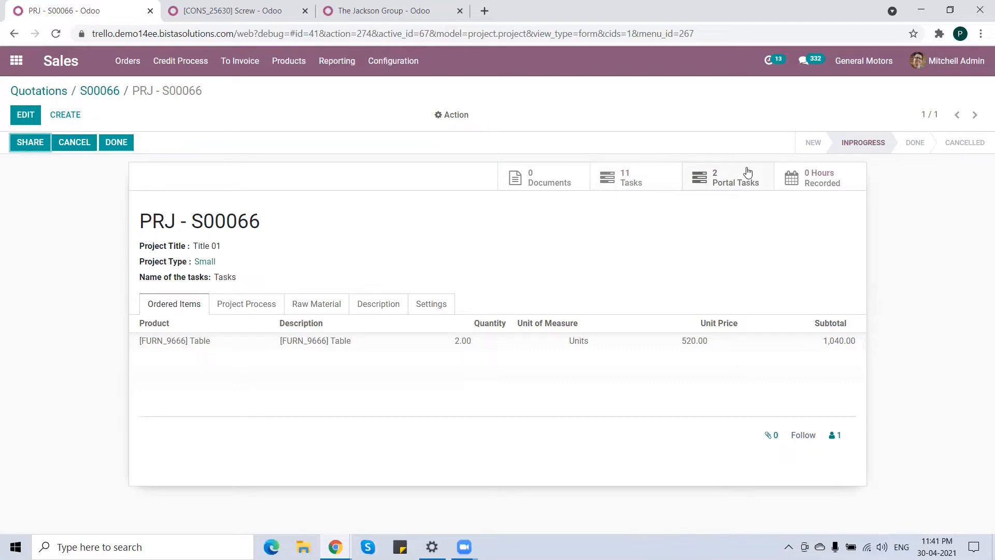
Open the project's tasks and move the Sales Order confirm task into the In Progress stage.
click(653, 178)
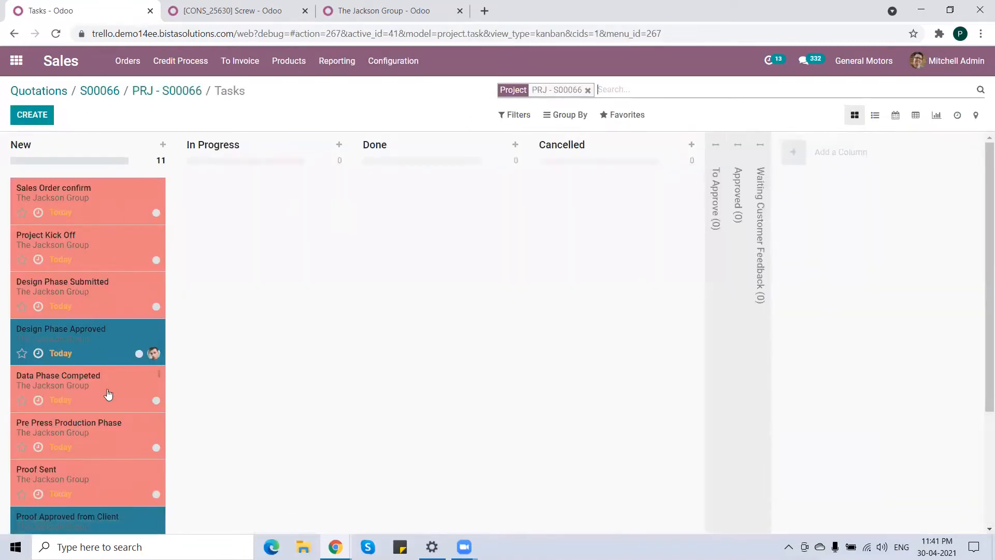
scroll(181, 344, down, 3)
scroll(107, 334, up, 3)
scroll(226, 341, down, 3)
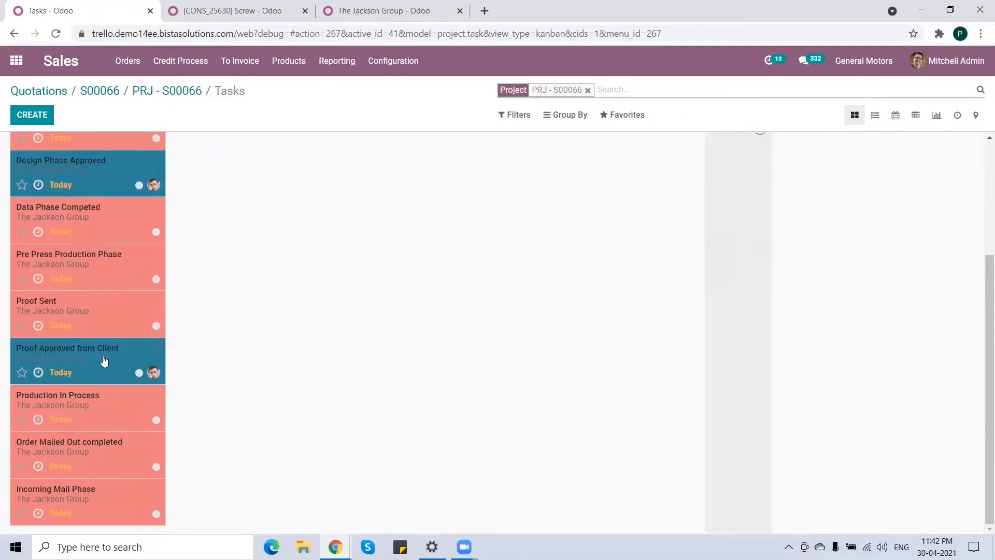
scroll(213, 336, up, 3)
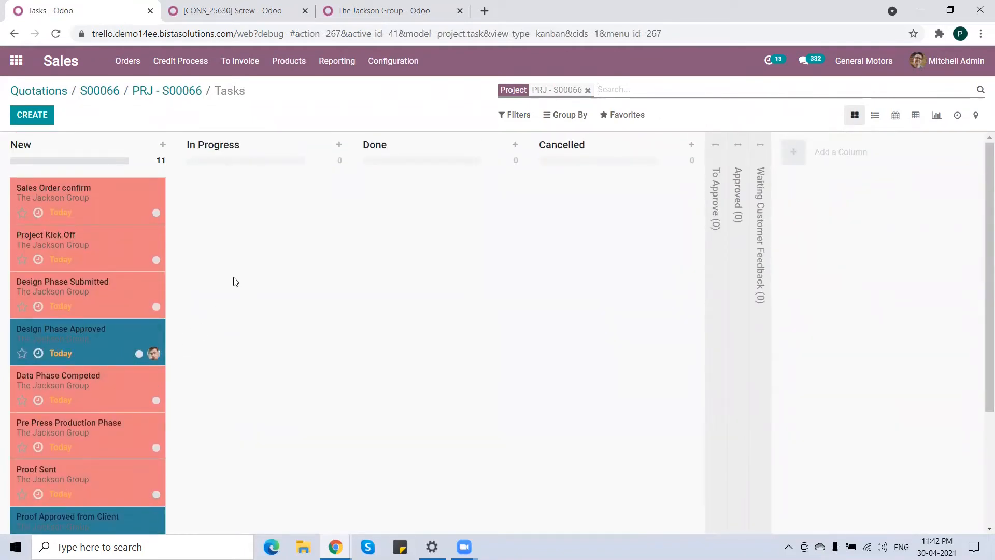
drag(85, 196, 243, 197)
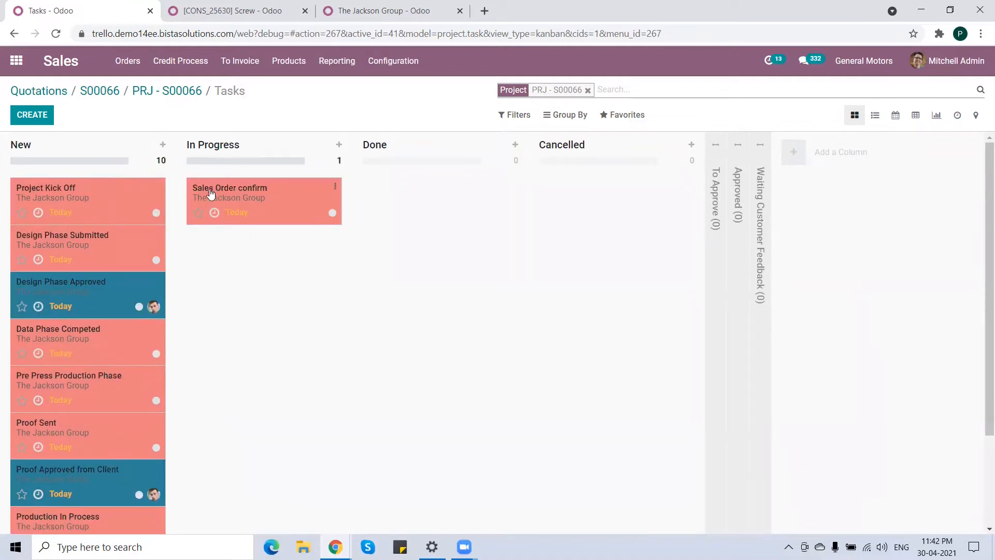
Edit the Sales Order confirm task and set its initially planned hours to 2.
click(283, 194)
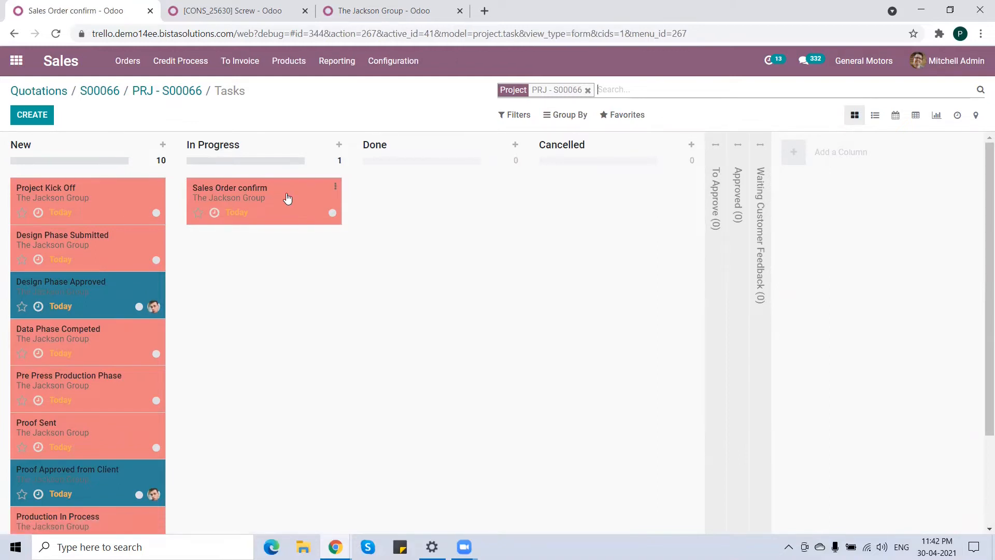
click(24, 115)
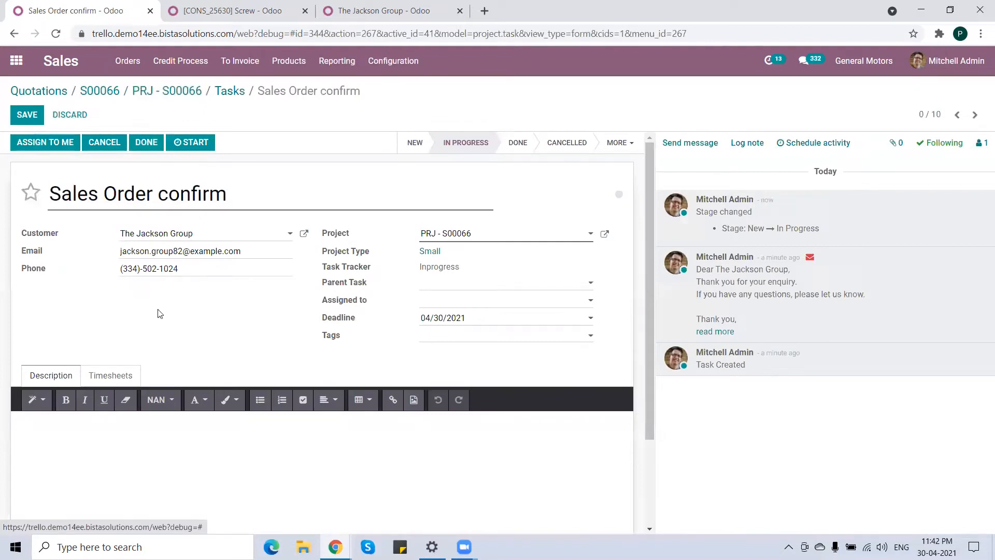
click(111, 376)
scroll(158, 358, down, 2)
drag(143, 335, 111, 335)
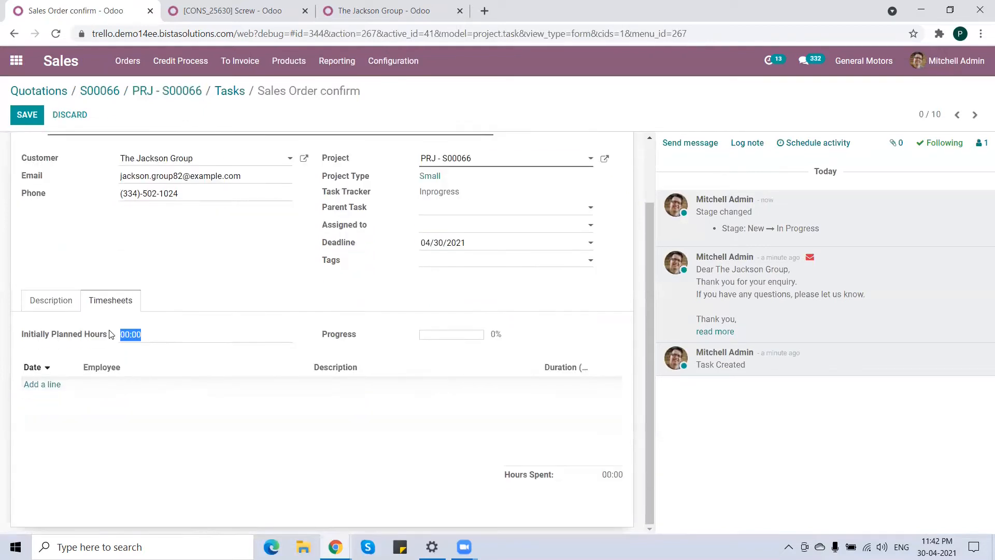
text(2)
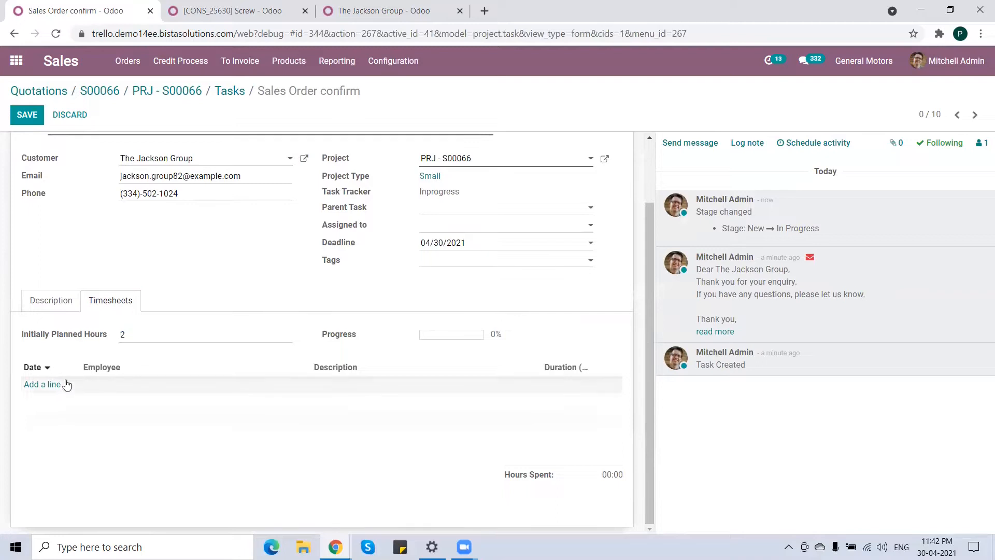
Add a timesheet line for an employee described Meeting with Team lasting 2 hours, and save the task.
click(45, 385)
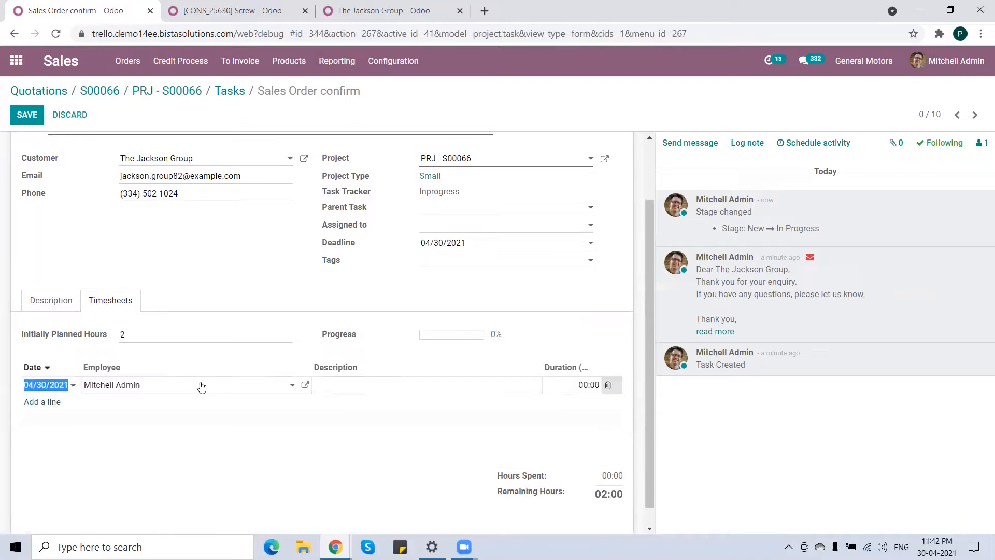
click(183, 393)
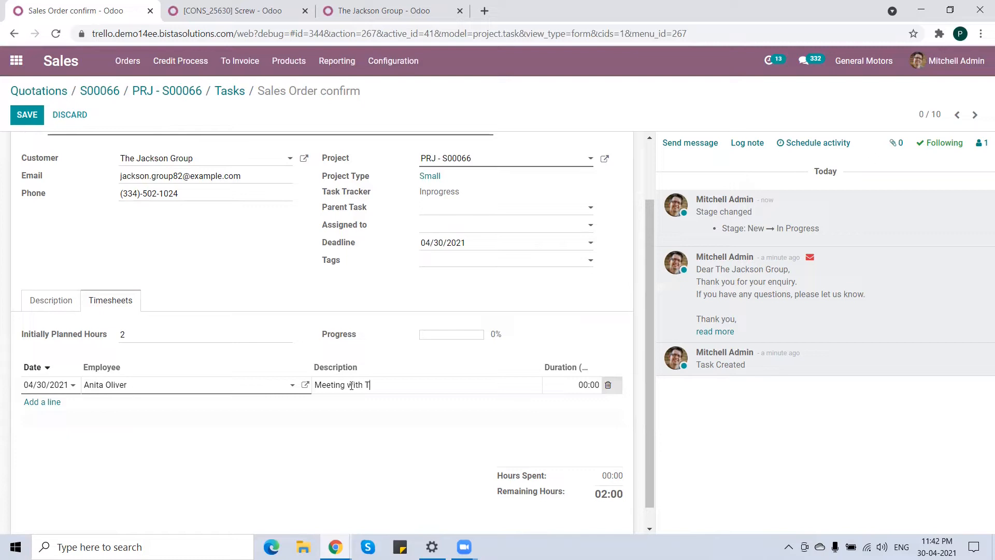
text(m)
key(Tab)
text(2)
scroll(332, 321, up, 3)
click(27, 115)
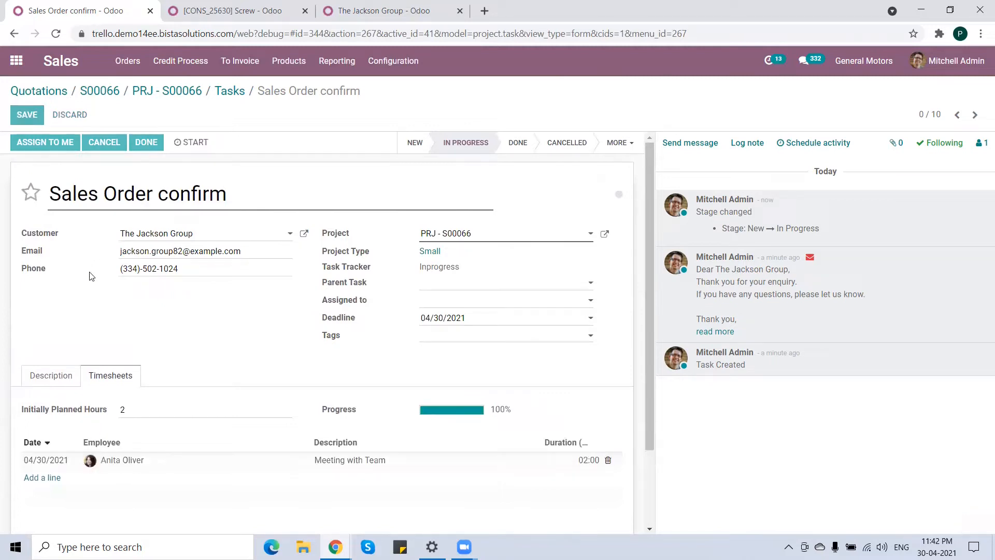
Mark the Sales Order confirm task as done and return to the project's tasks board.
click(145, 142)
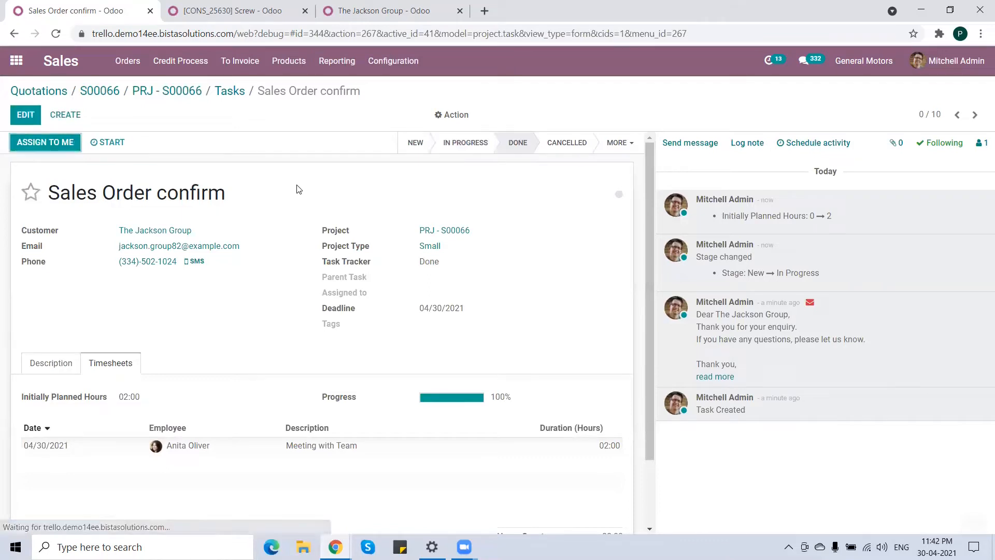
click(233, 93)
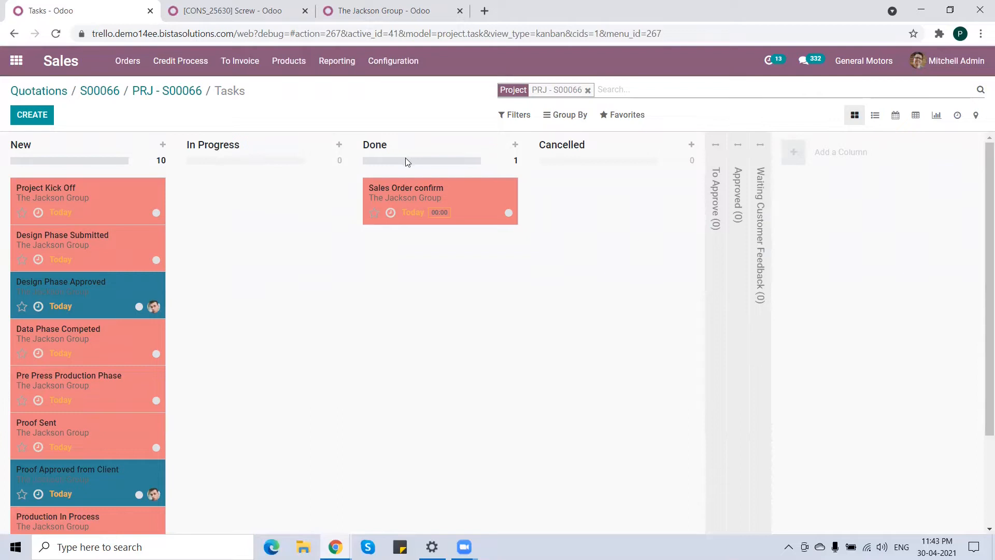
Move the Project Kick Off task into In Progress, open it for editing and set its initially planned hours to 4.
drag(77, 196, 284, 210)
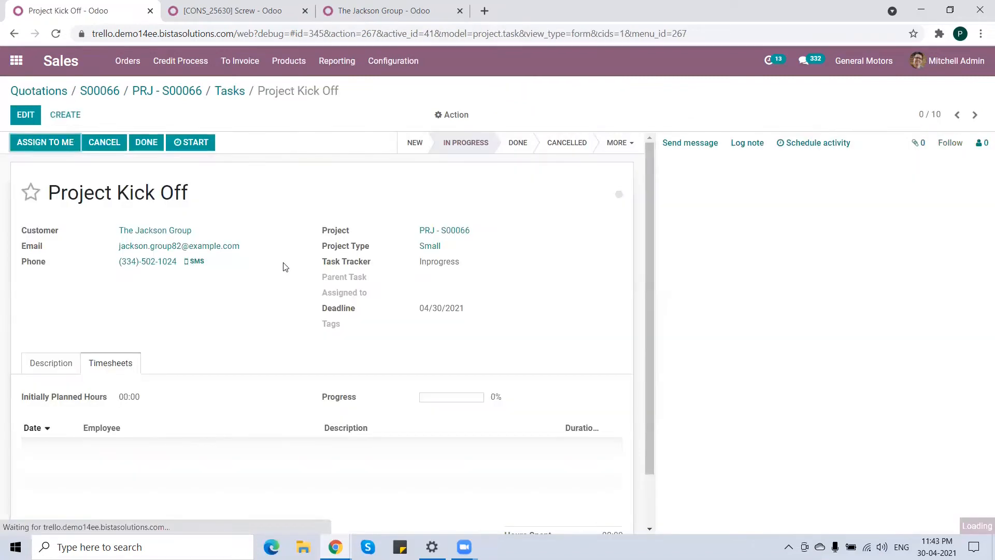
click(24, 114)
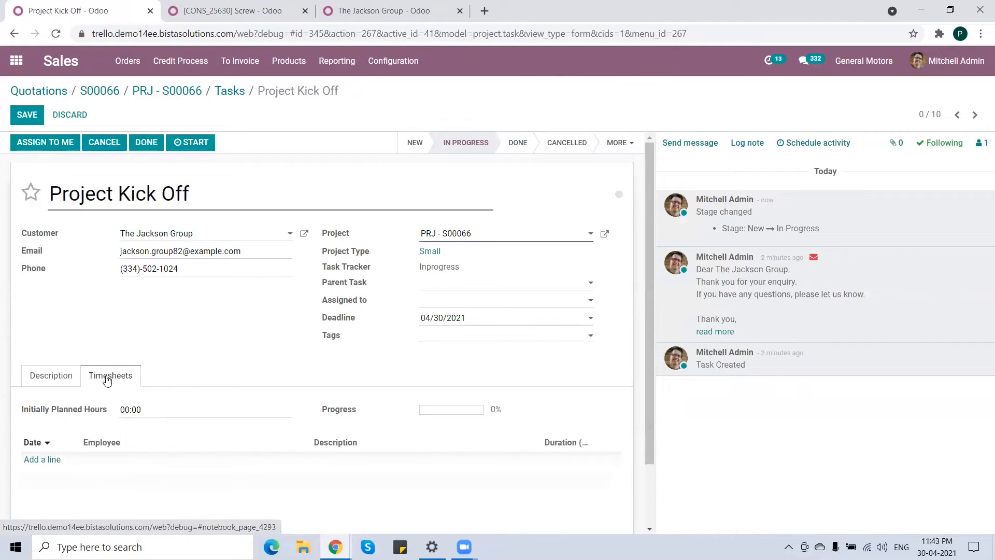
click(123, 410)
text(4)
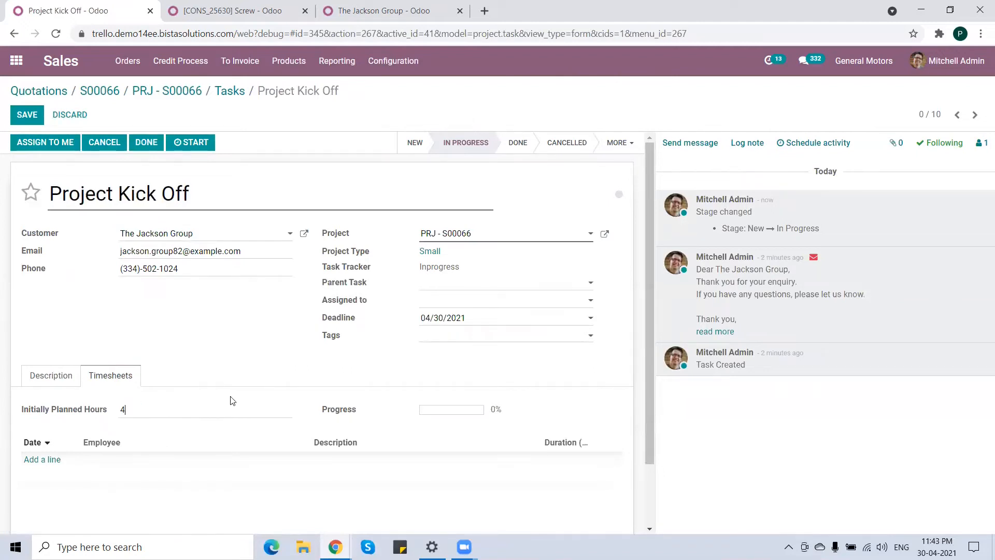
Add a timesheet line for an employee described Meeting With Team lasting 4 hours, and save the task.
click(176, 466)
click(176, 461)
click(141, 361)
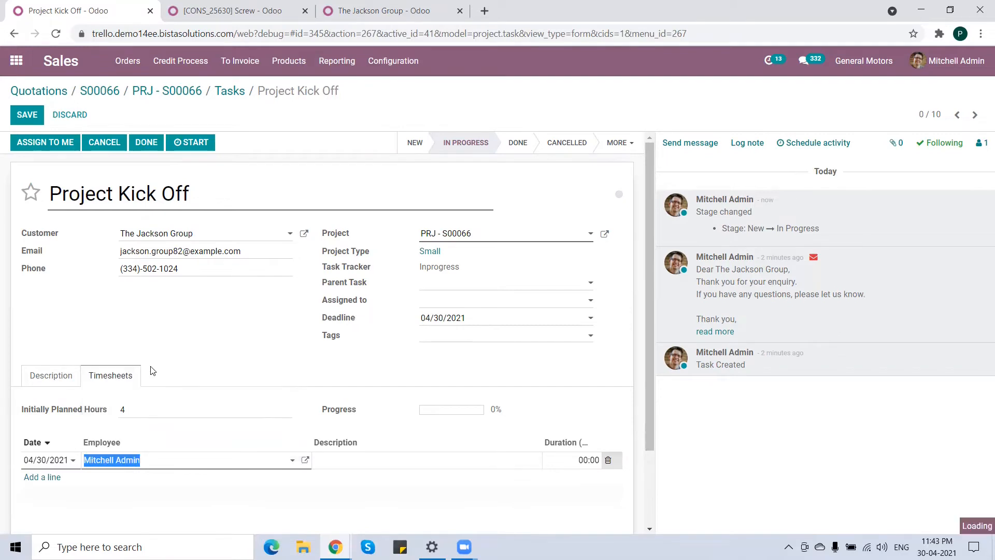
click(363, 459)
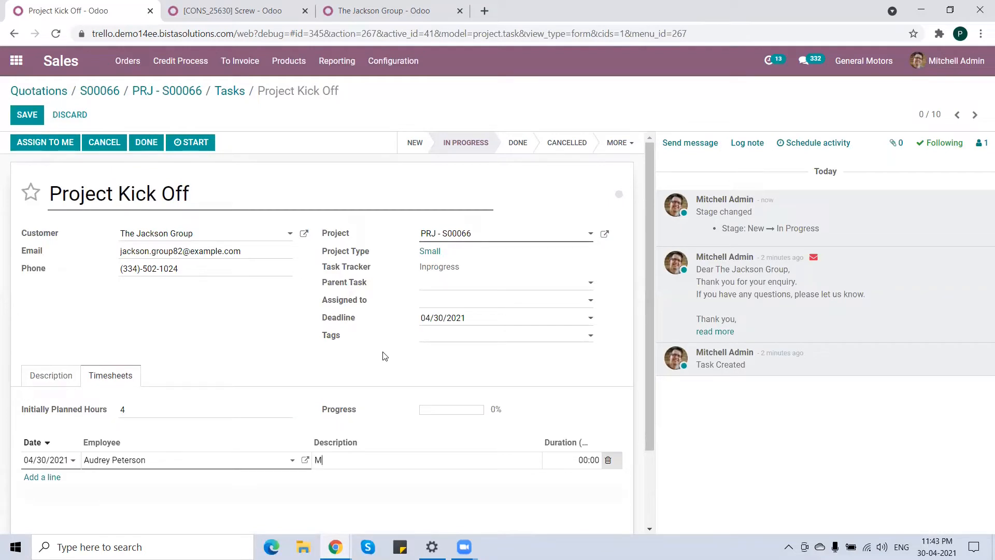
text(Meeting With Team)
click(565, 458)
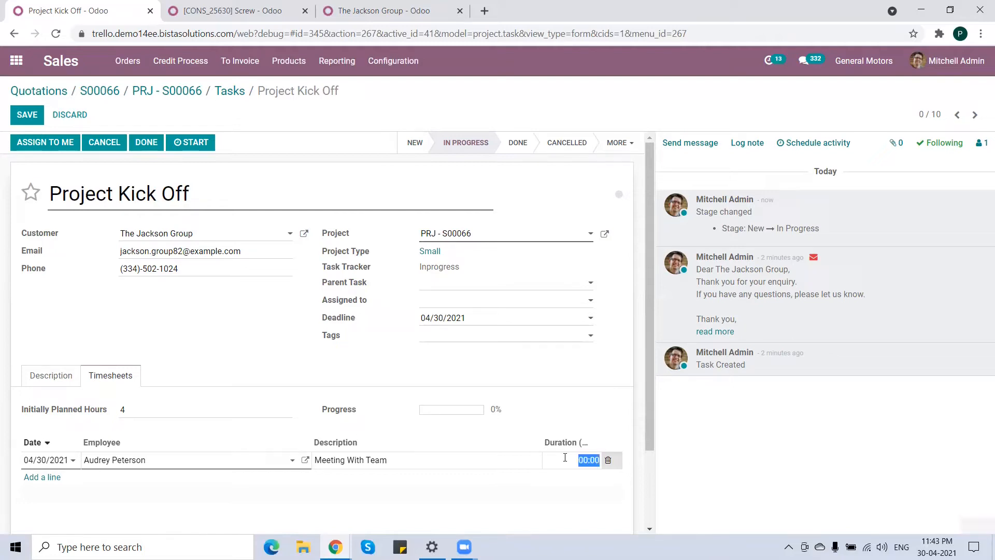
text(4)
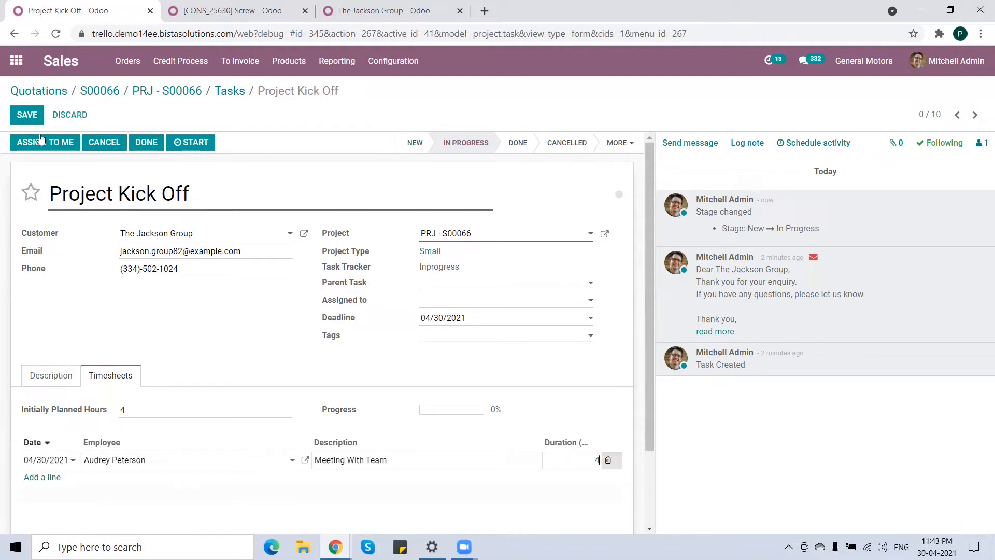
click(26, 114)
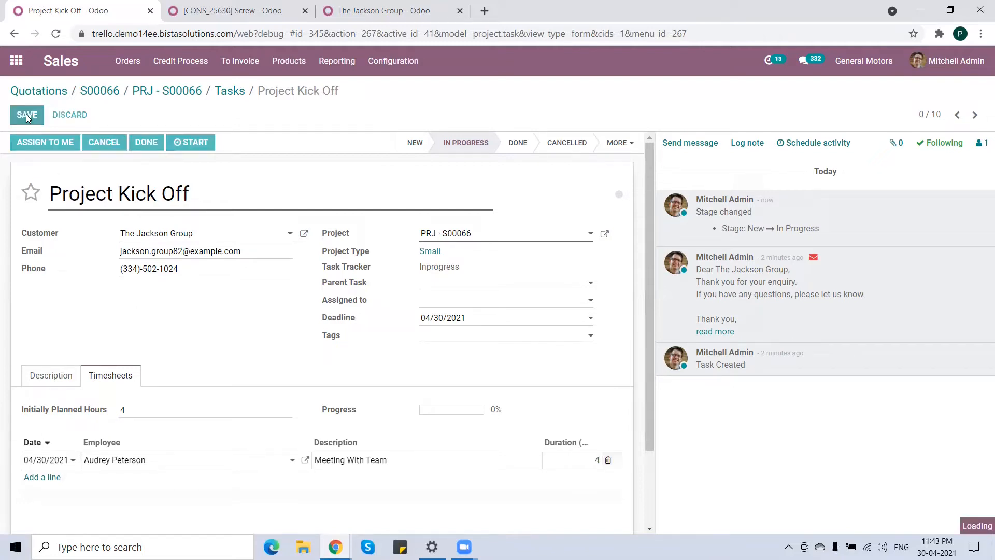
Mark the Project Kick Off task as done and return to the project's tasks board.
click(146, 144)
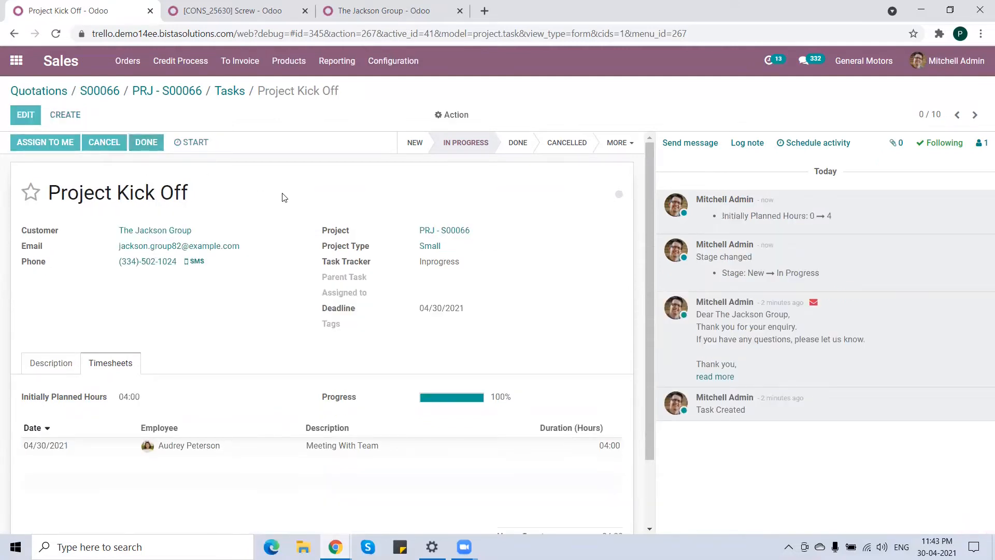
click(230, 91)
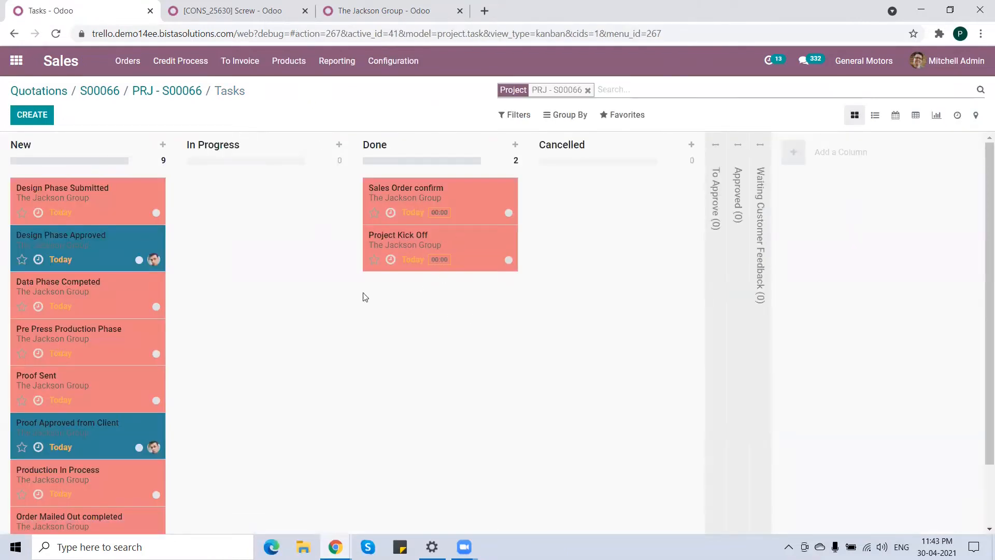
Move the Design Phase Submitted task into In Progress, open it for editing and set its initially planned hours to 8.
drag(86, 200, 285, 207)
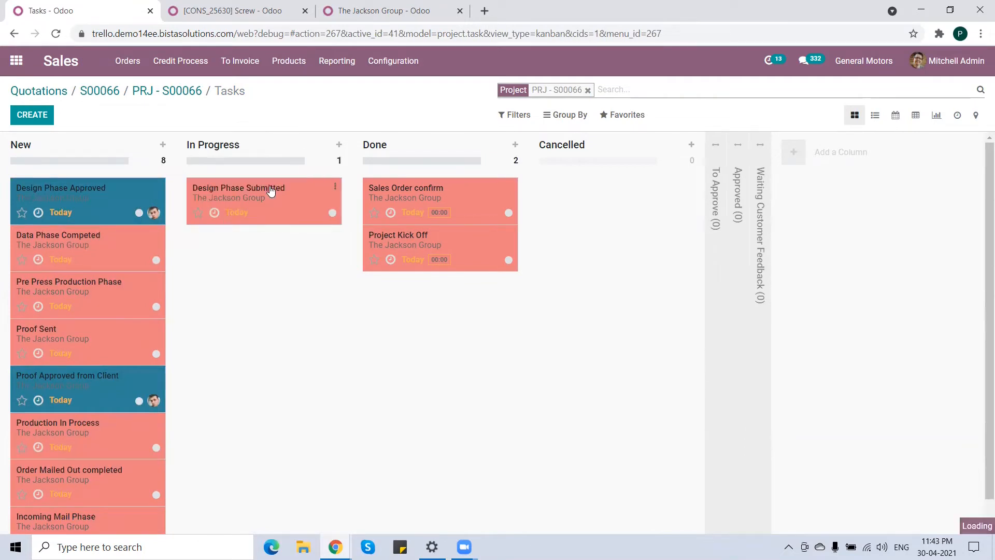
click(270, 192)
click(31, 115)
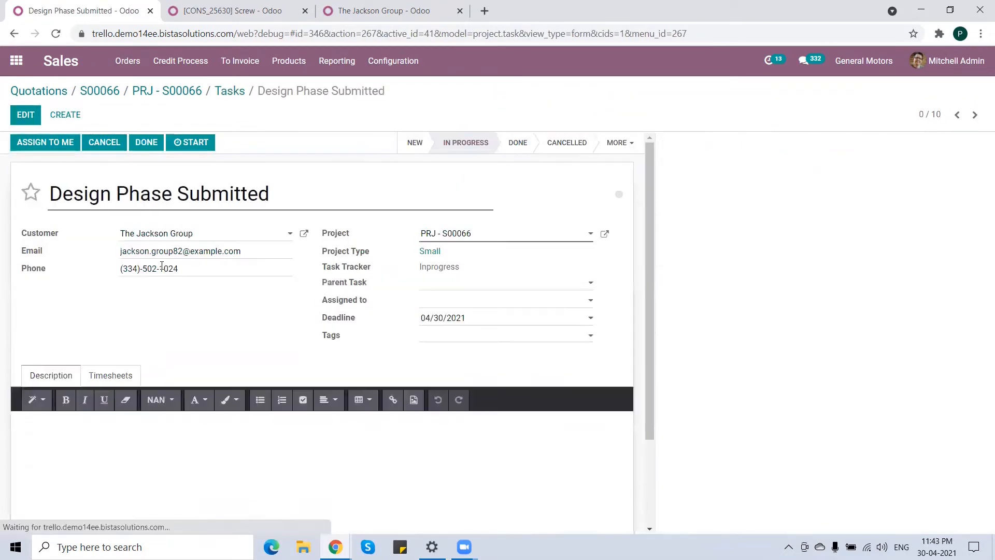
drag(136, 410, 118, 405)
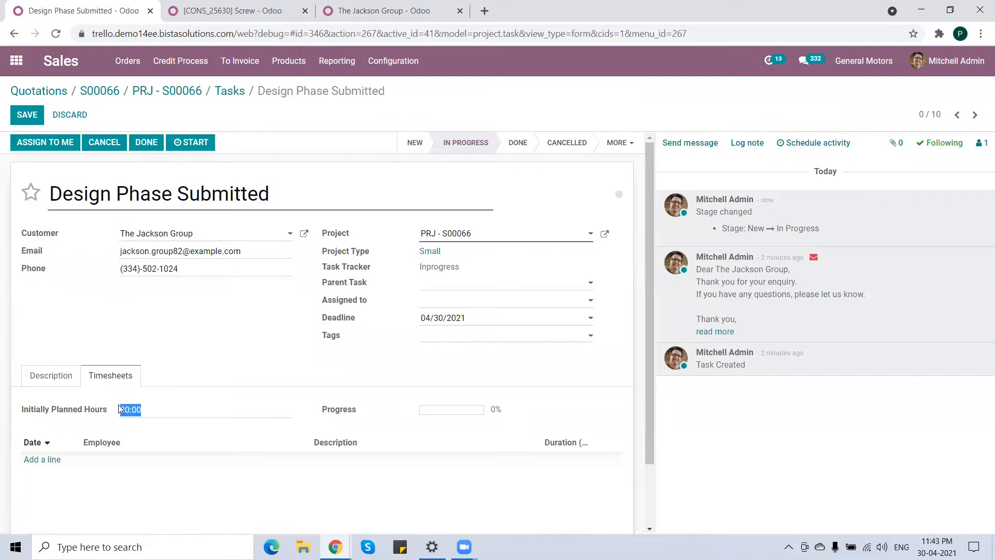
text(8)
Add a timesheet line for an employee described Prepare Design & update lasting 8 hours, and save the task.
click(44, 460)
click(155, 465)
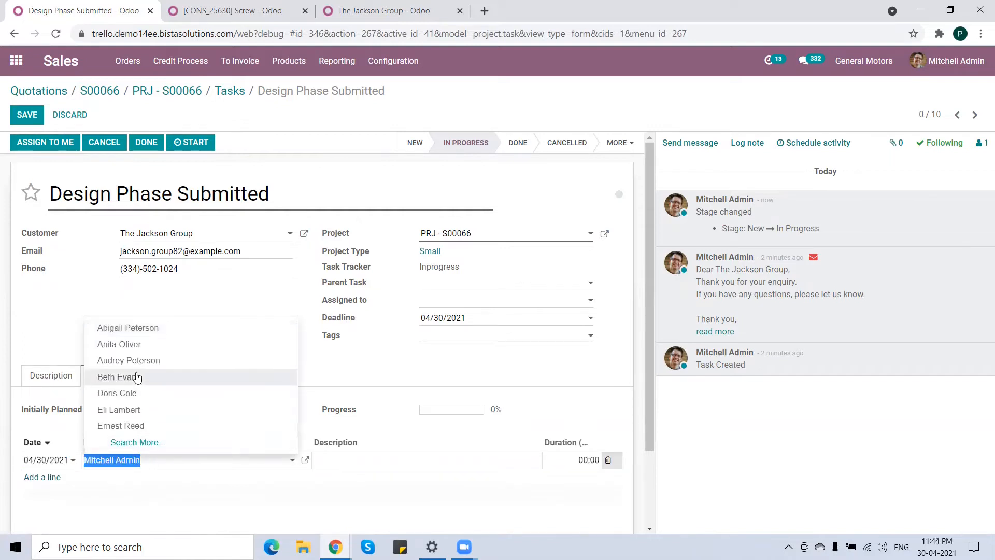
click(136, 378)
click(362, 460)
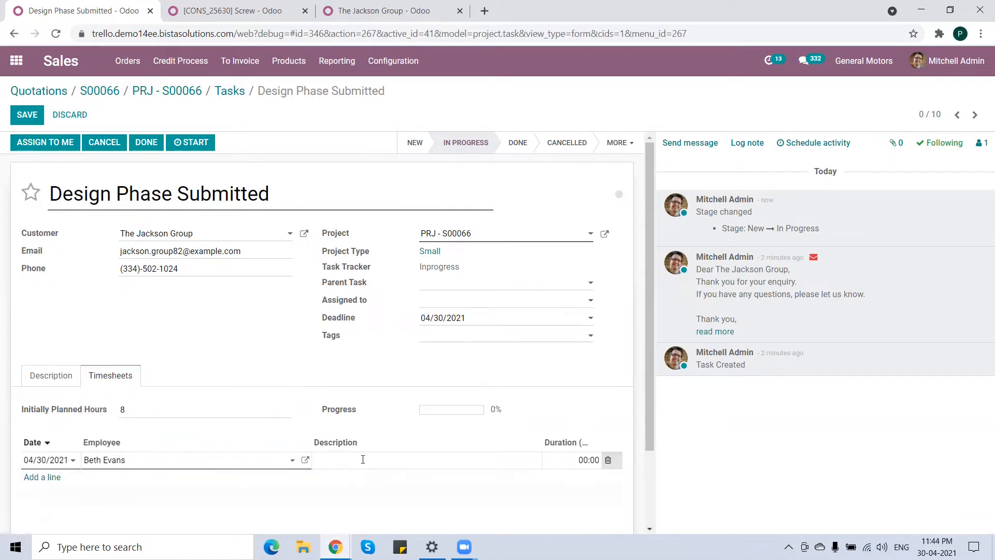
text(Prepare Design & update)
key(Tab)
text(8)
click(29, 116)
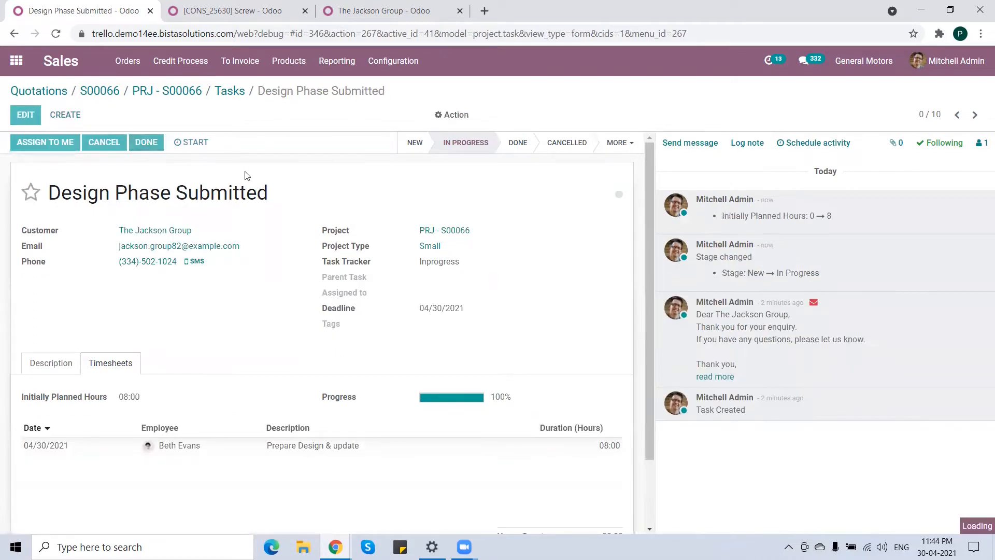
Return to the tasks board, move the Design Phase Approved task into In Progress and open it.
click(233, 95)
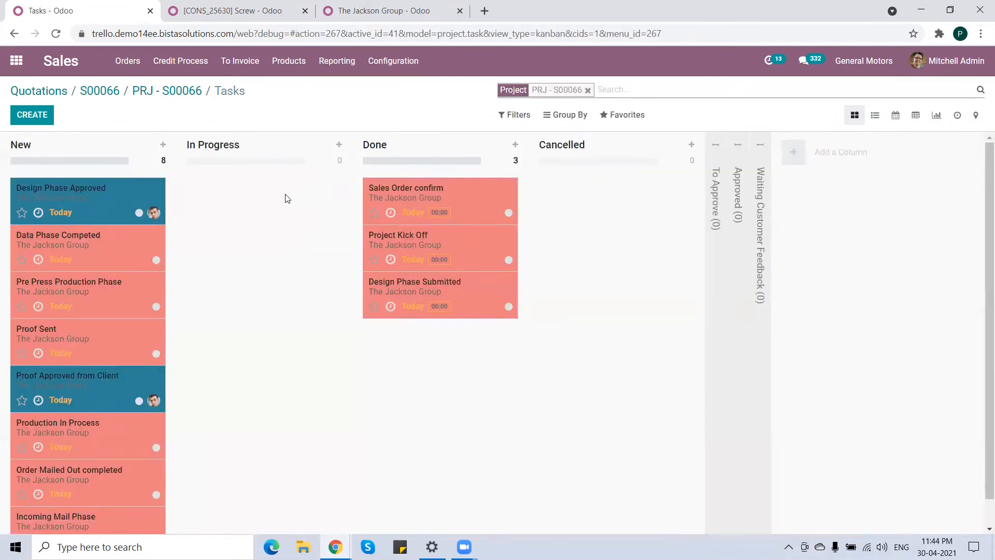
drag(79, 197, 273, 213)
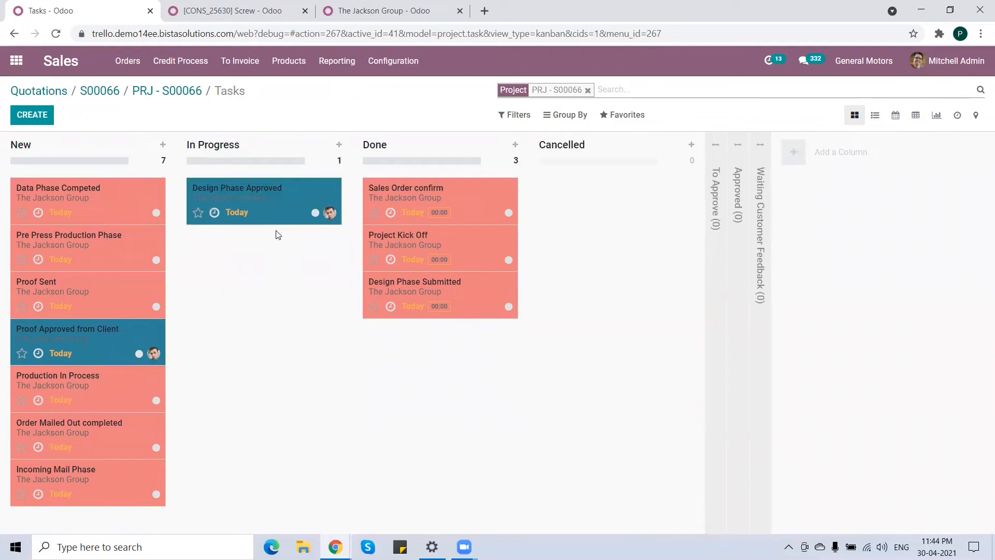
click(287, 196)
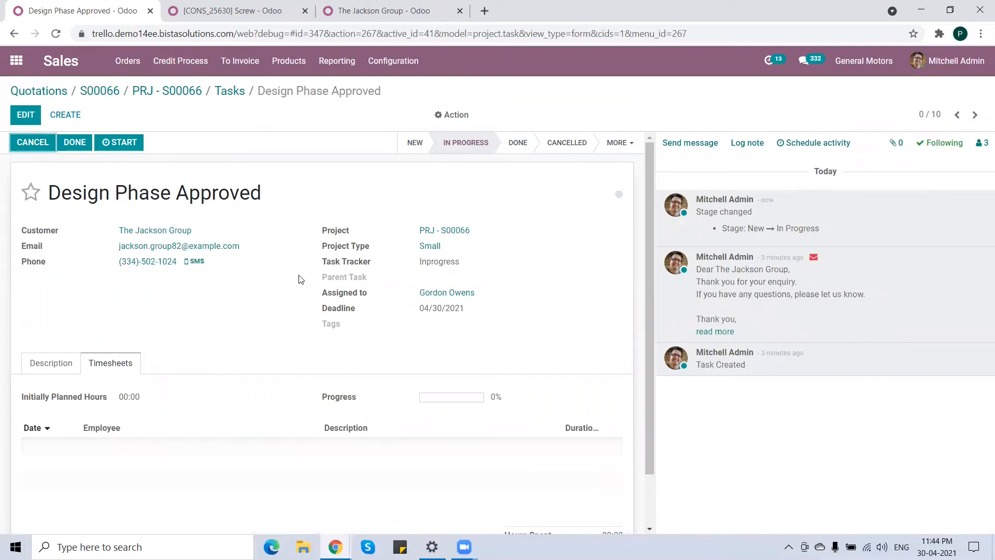
On the customer's record, open the contact assigned to the task and copy the contact's email address.
mouse_move(336, 547)
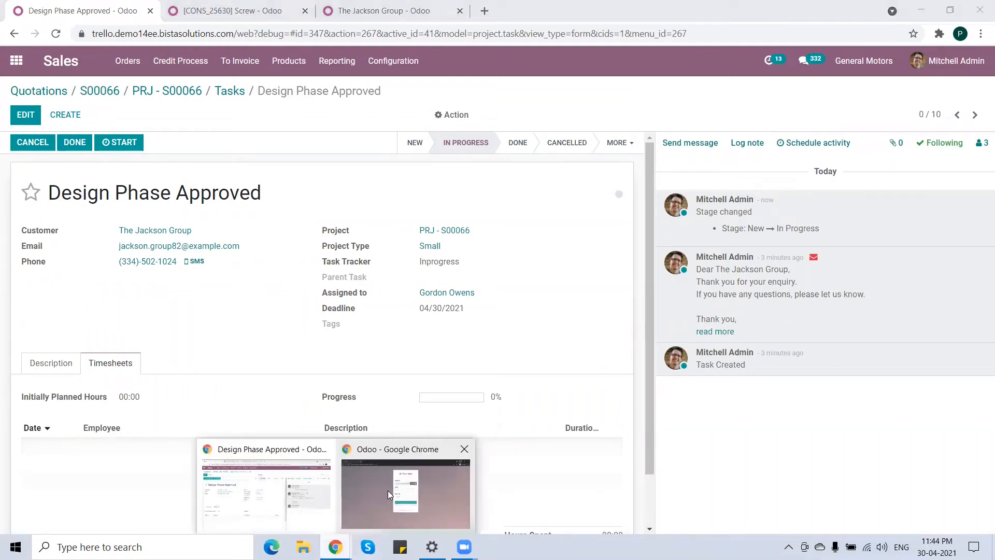
click(388, 490)
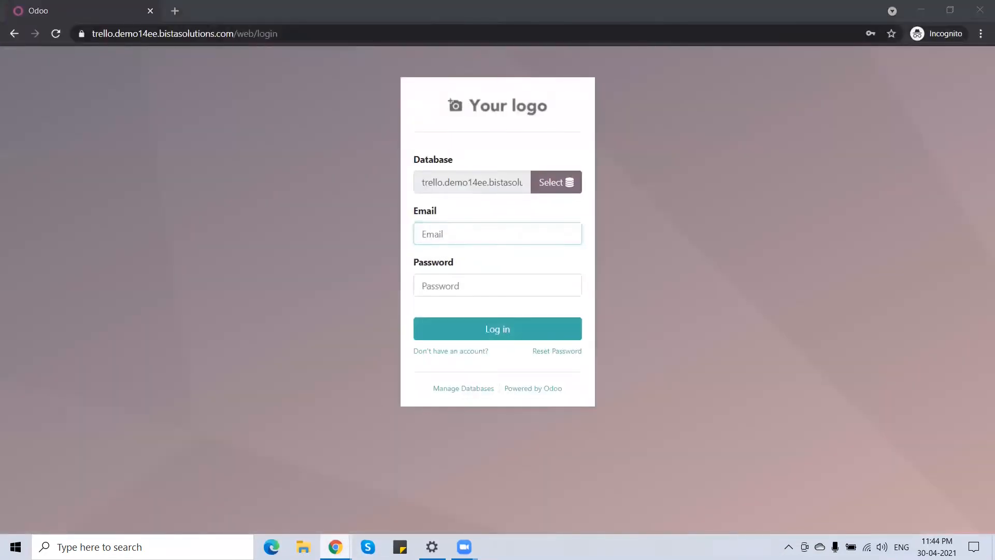
click(265, 485)
click(366, 12)
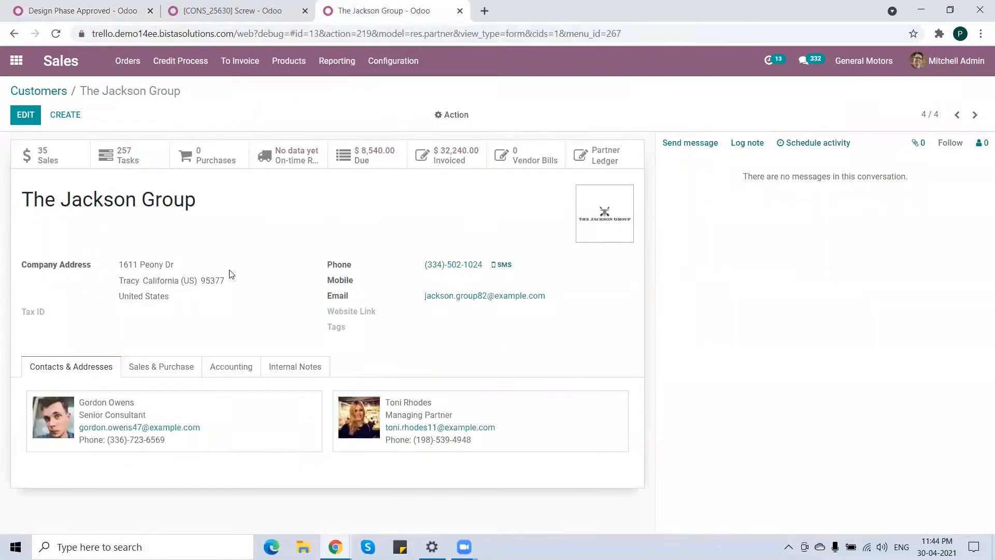
click(181, 419)
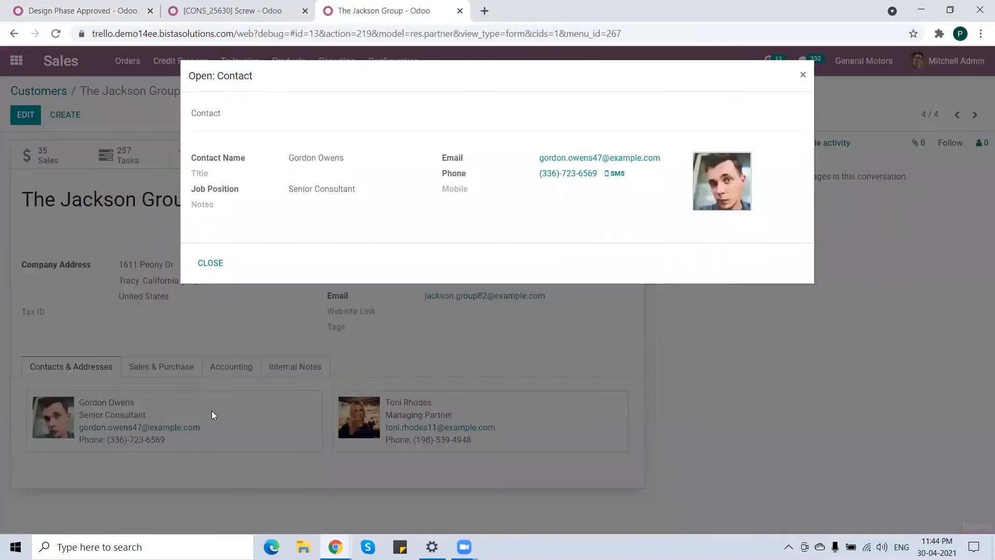
drag(662, 162, 545, 154)
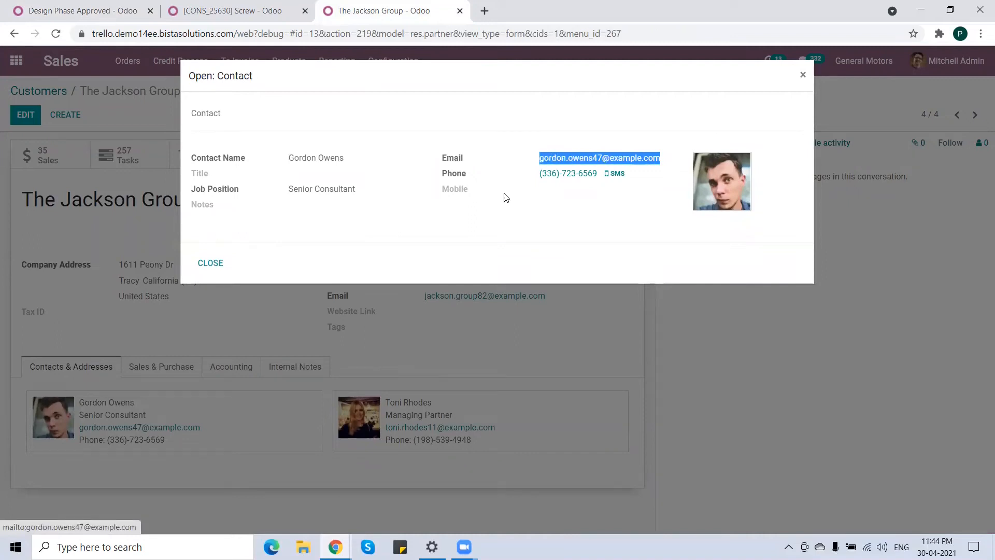
click(210, 262)
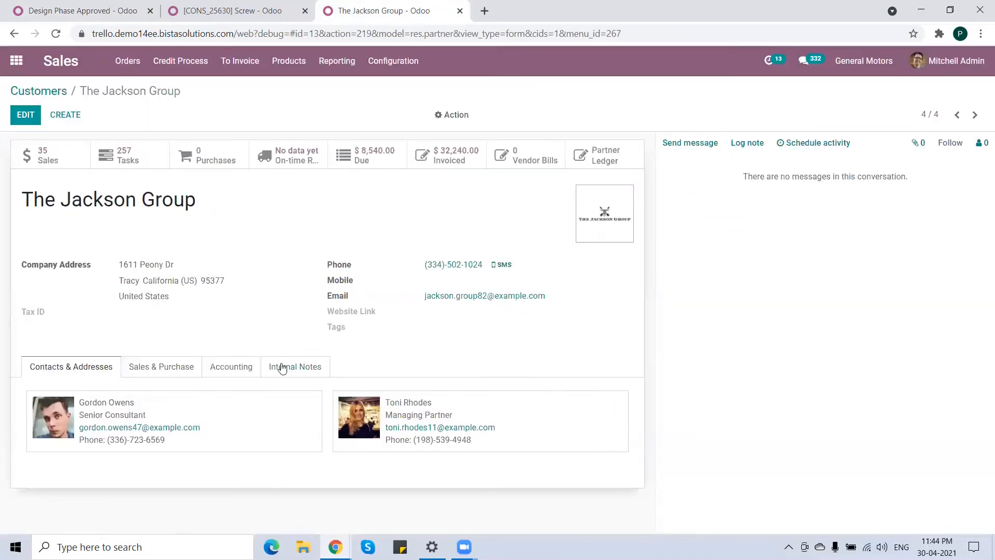
In the incognito window, log in to the portal with the copied contact email and the account password.
mouse_move(336, 547)
click(409, 493)
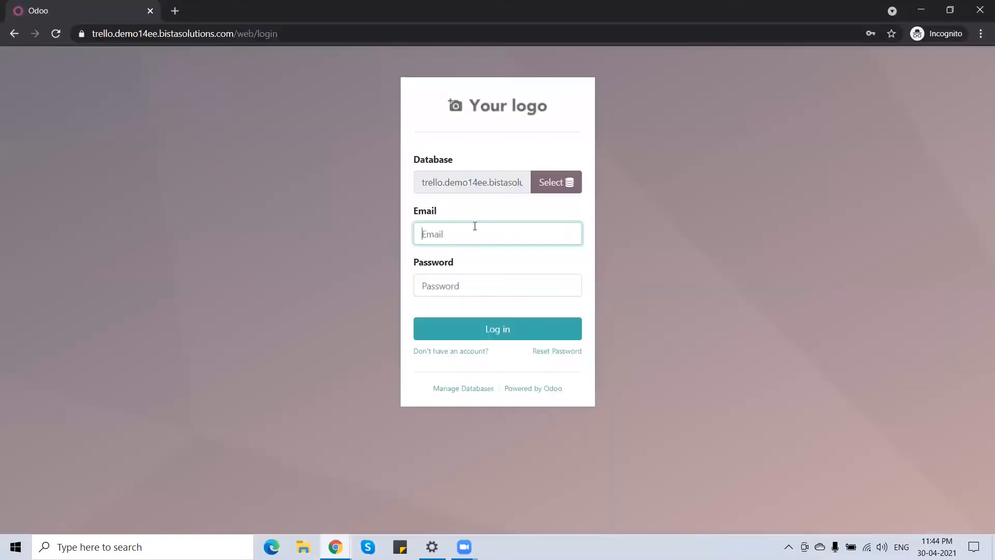
key(ctrl+v)
click(502, 283)
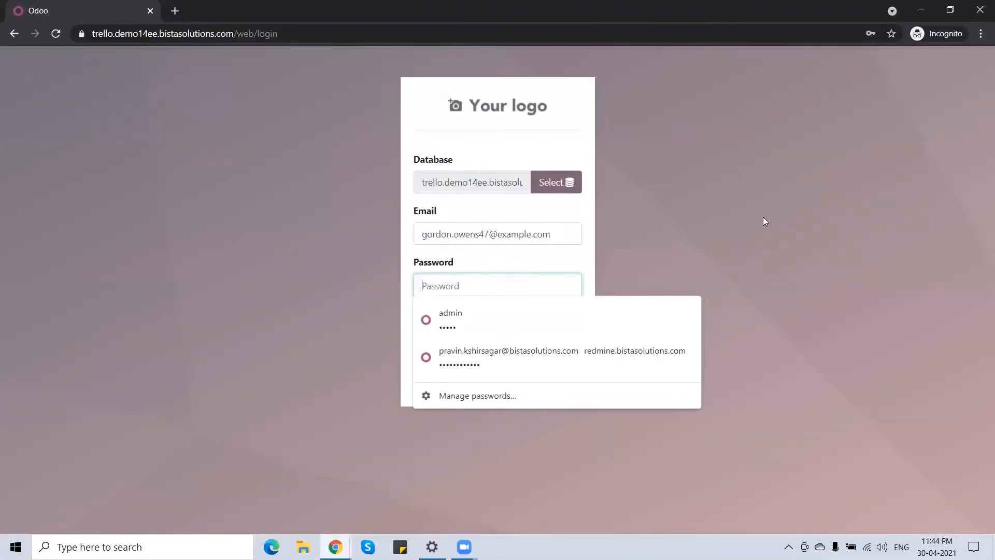
text(ad)
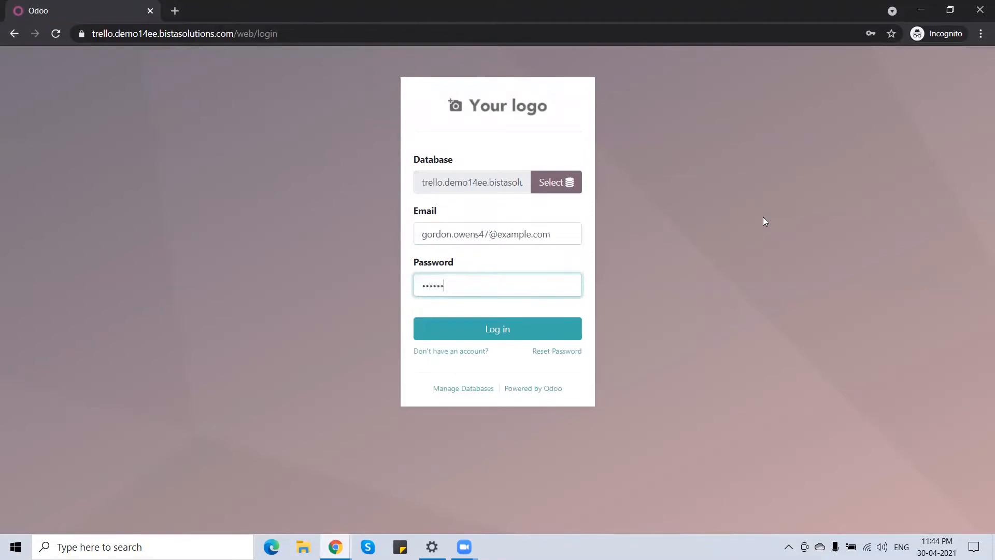
click(499, 330)
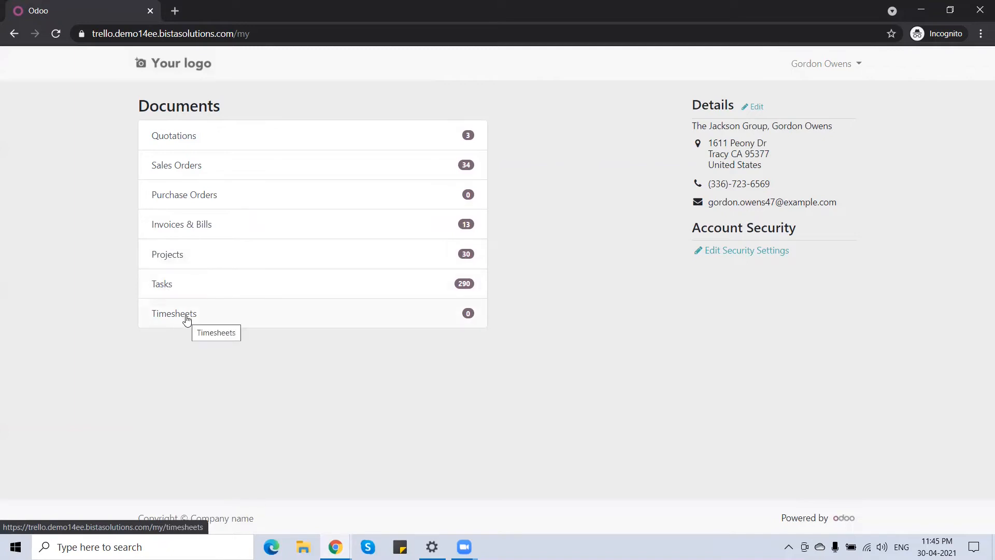
Open the portal's Projects list and compare it with the backend task in the other window.
click(172, 258)
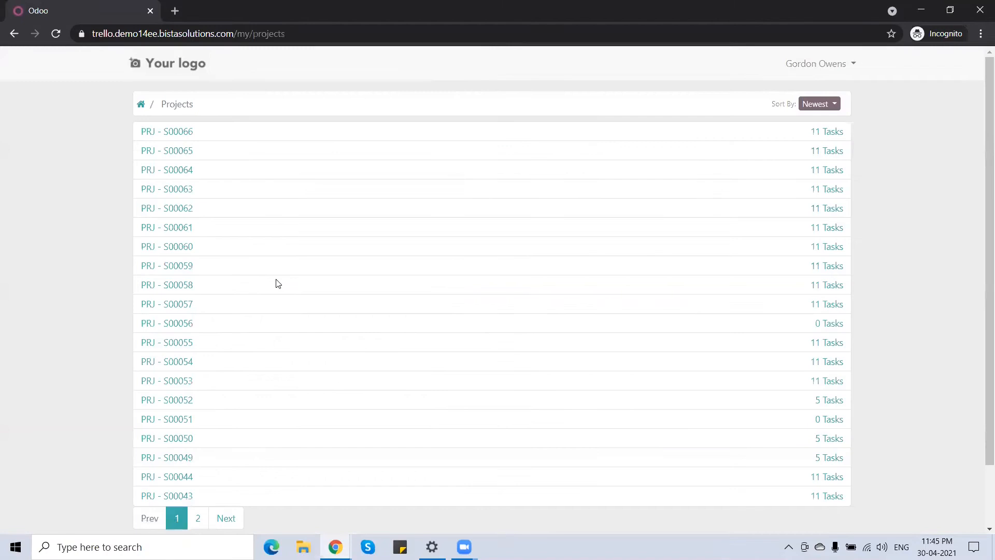
click(336, 547)
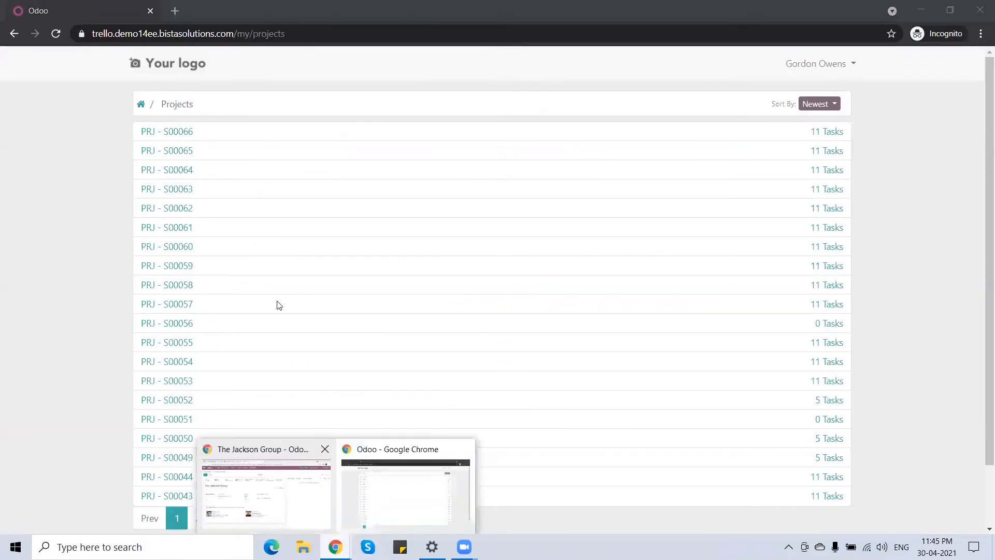
click(266, 492)
click(107, 11)
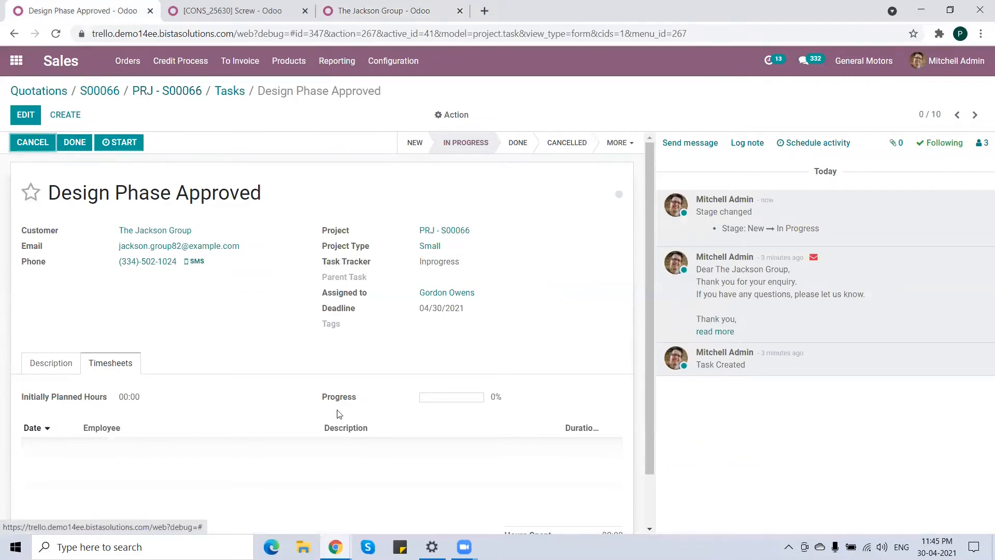
click(336, 547)
click(374, 506)
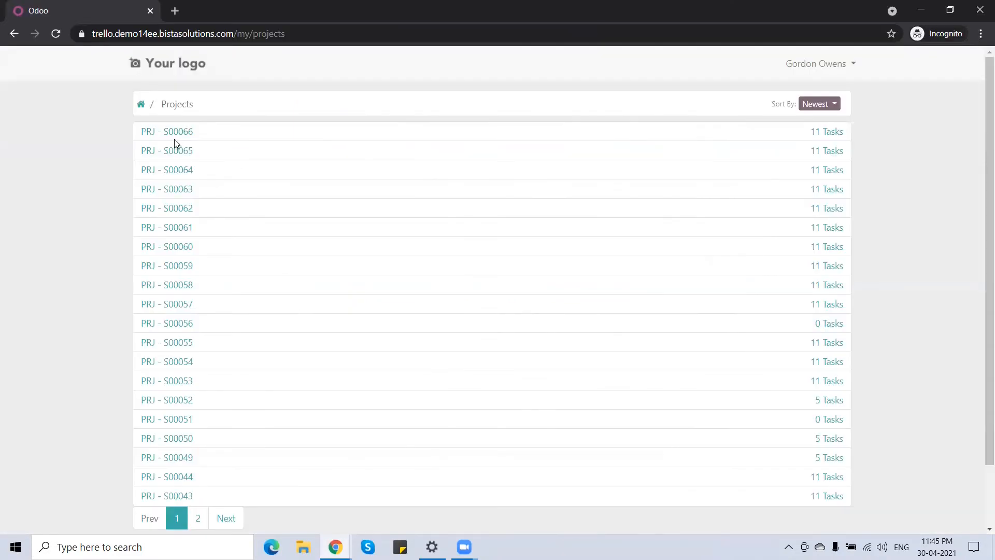
In the portal, open project PRJ - S00066's Design Phase Approved task and post the comment "Approved".
click(173, 134)
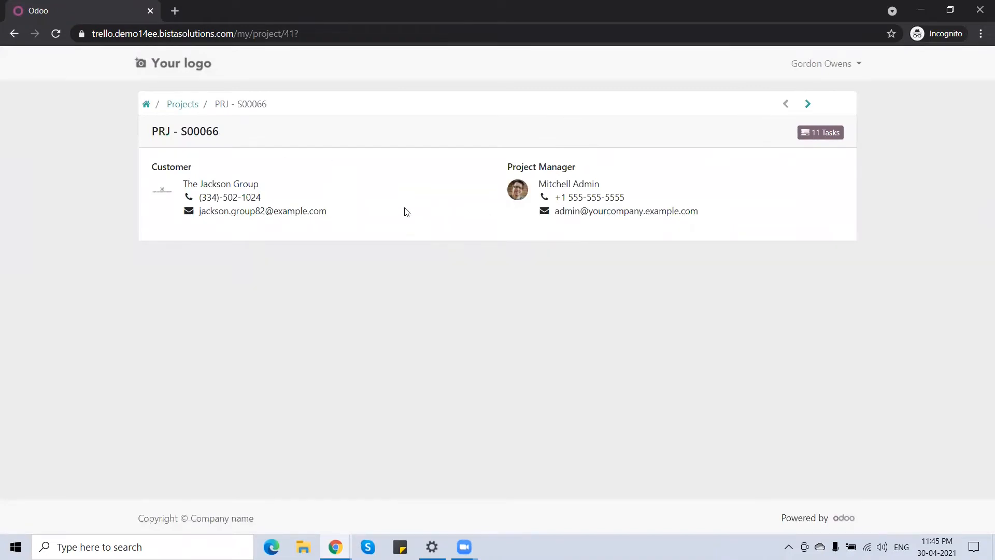
click(828, 133)
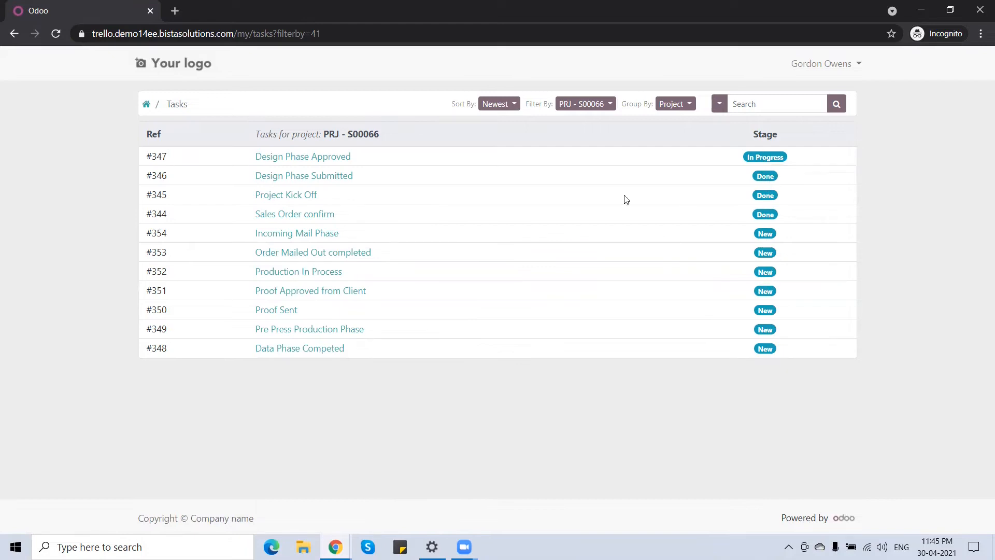
click(308, 158)
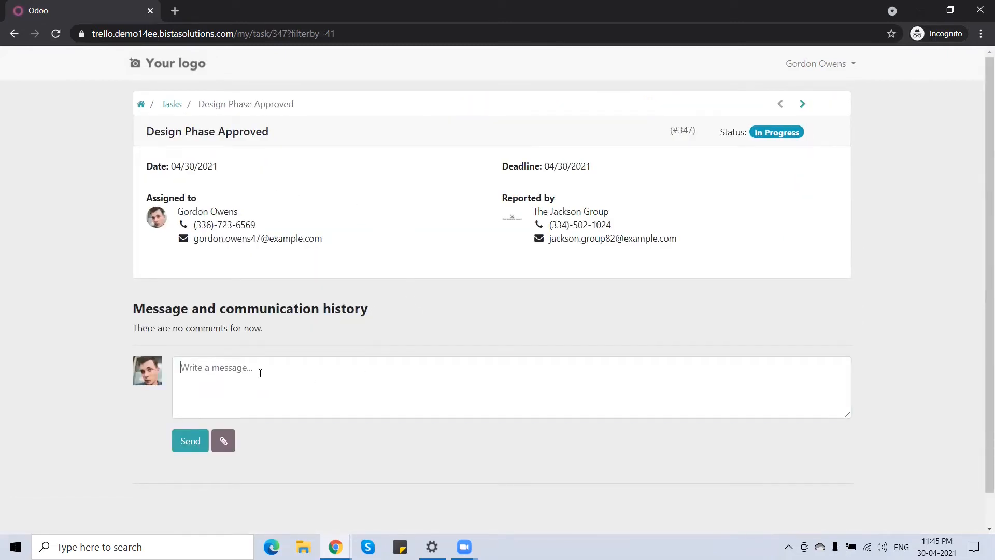
text(Approved)
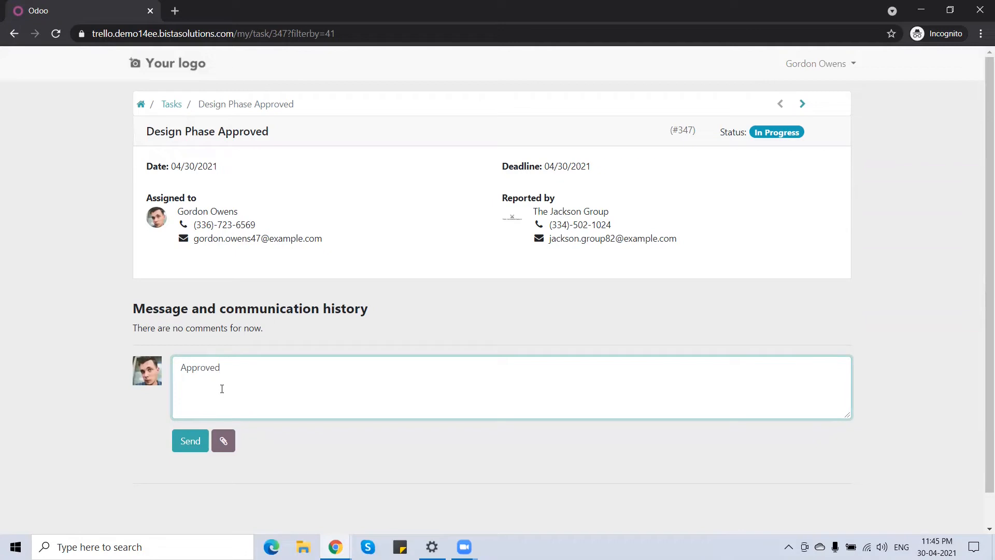
click(190, 447)
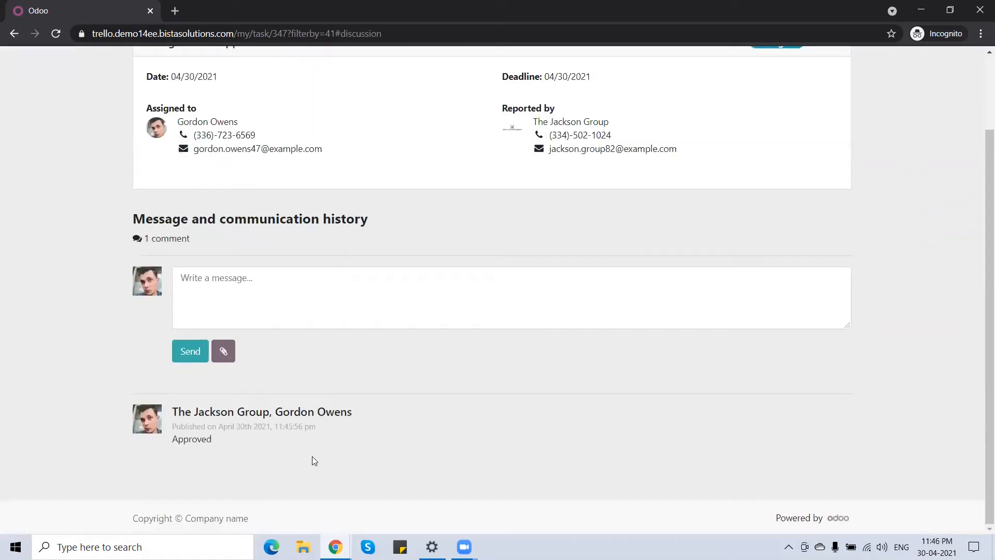
Switch to the backend window and reload the task to review the portal comment in its chatter.
mouse_move(340, 542)
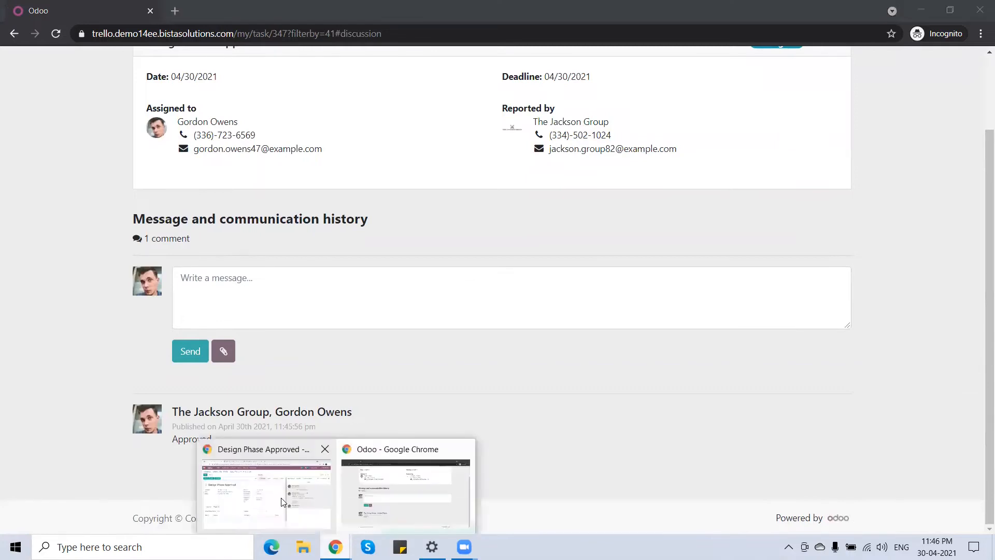
click(267, 488)
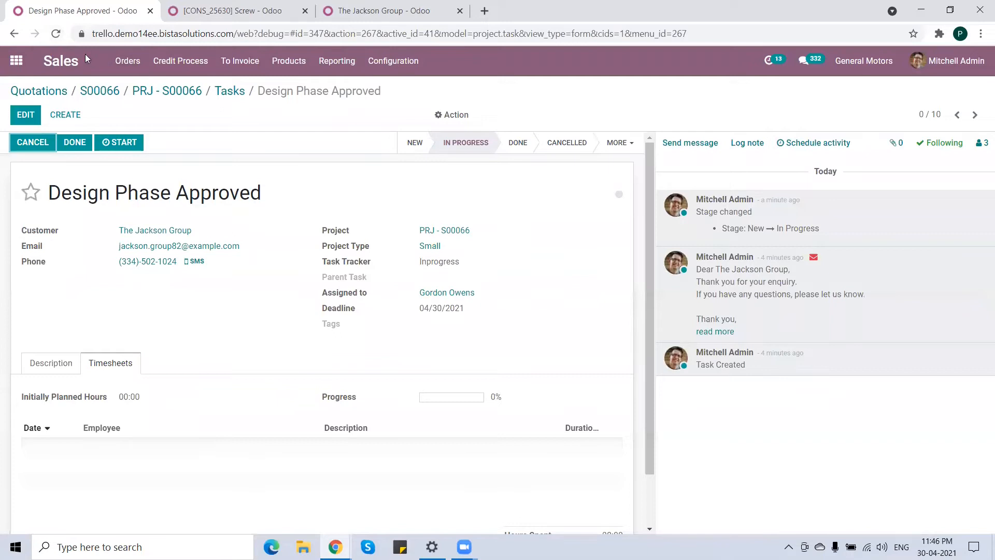
click(58, 35)
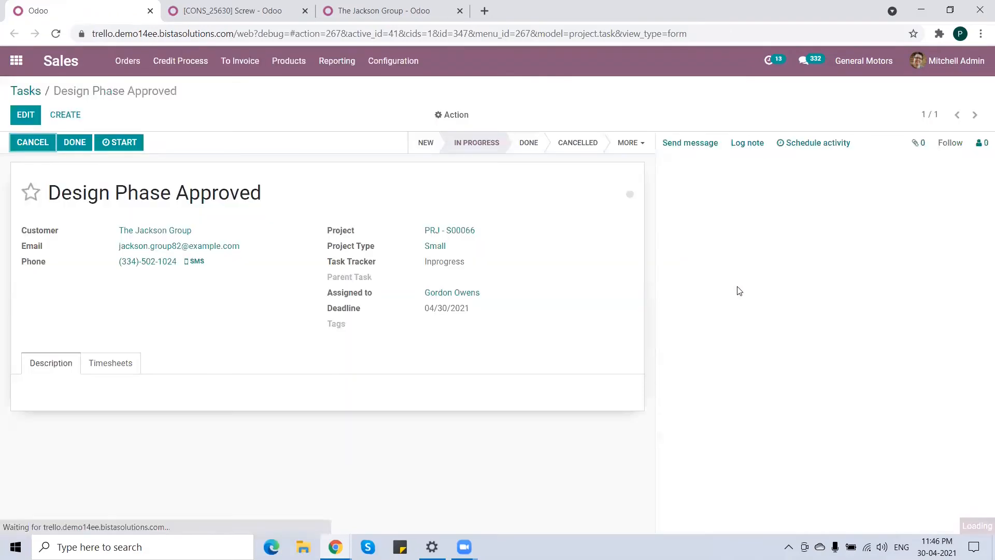
drag(743, 220, 691, 212)
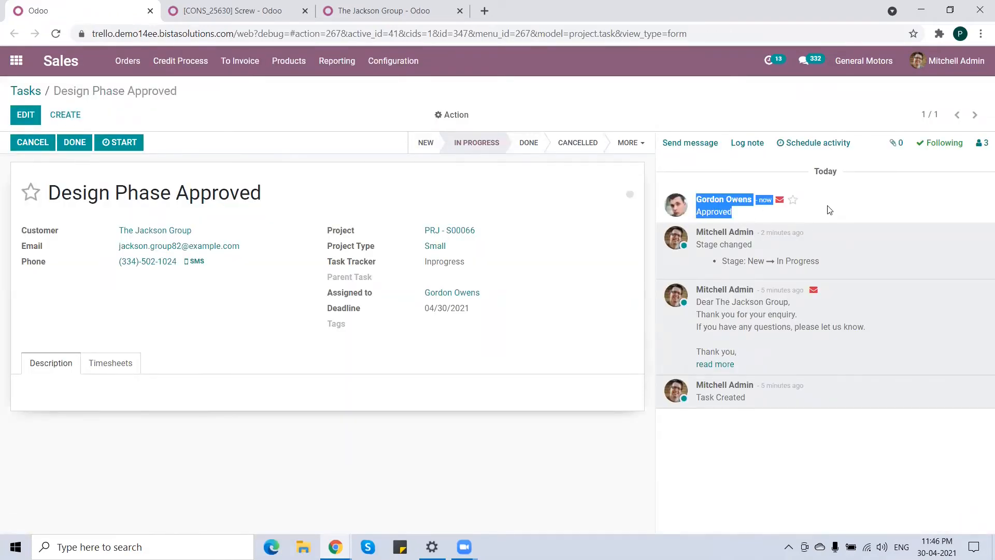
click(300, 199)
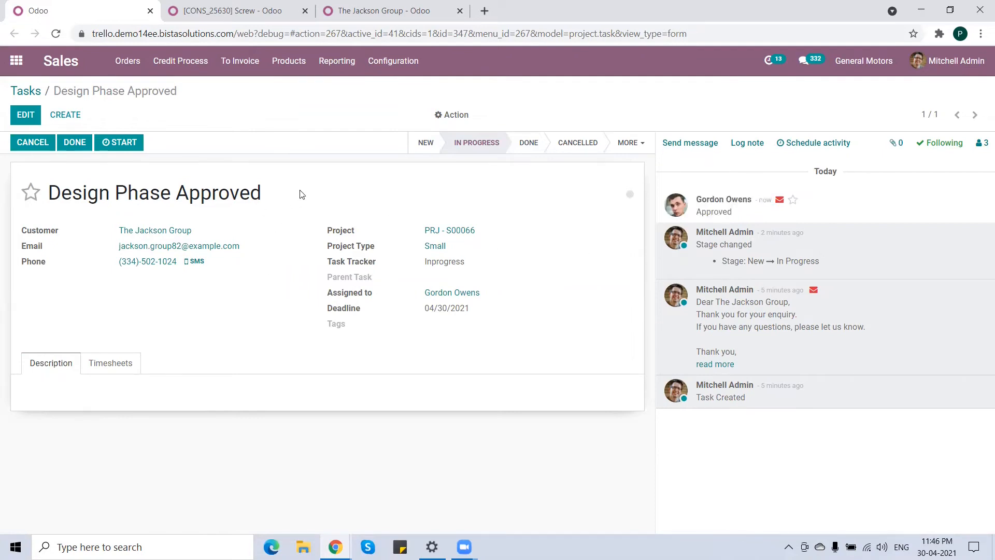
Edit the Design Phase Approved task and set its initially planned hours to 1.
click(24, 116)
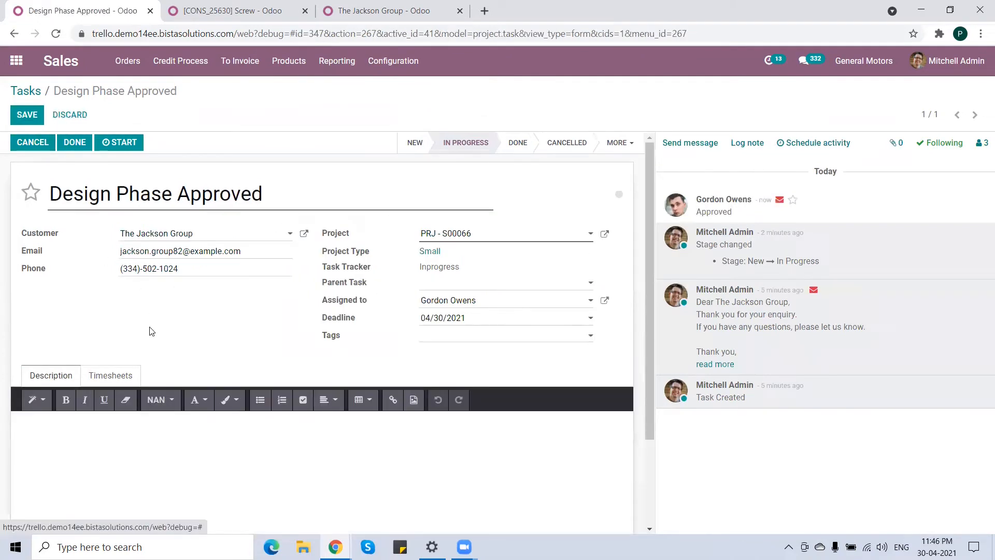
click(110, 376)
click(120, 409)
drag(120, 410, 164, 409)
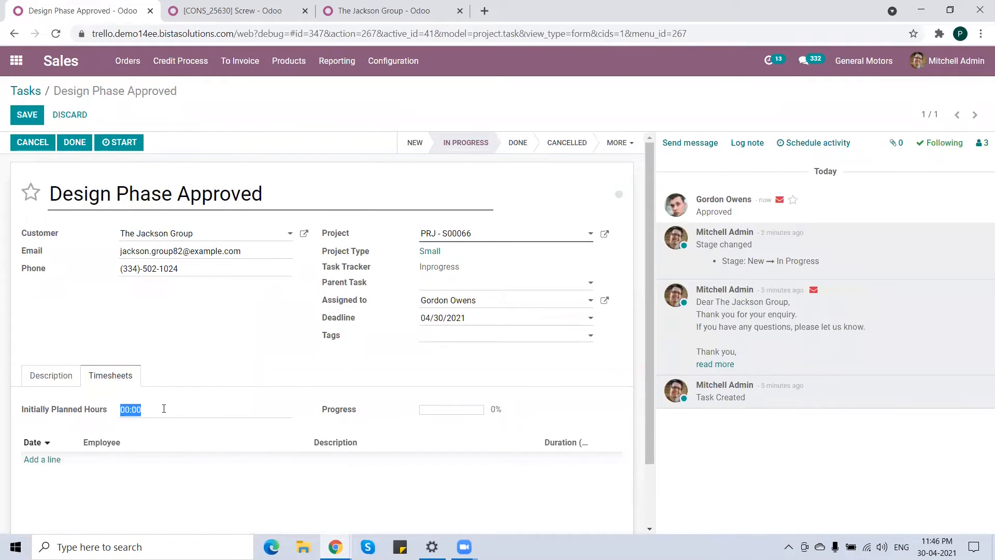
text(1)
Log a 1-hour timesheet line for an employee described as "Communicated with customer", save, and mark the task Done.
click(44, 461)
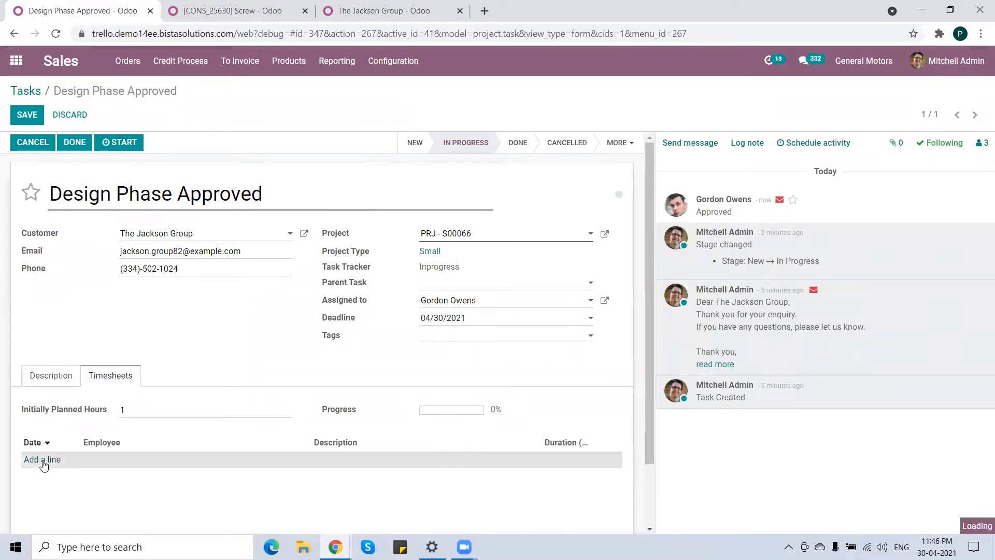
click(187, 460)
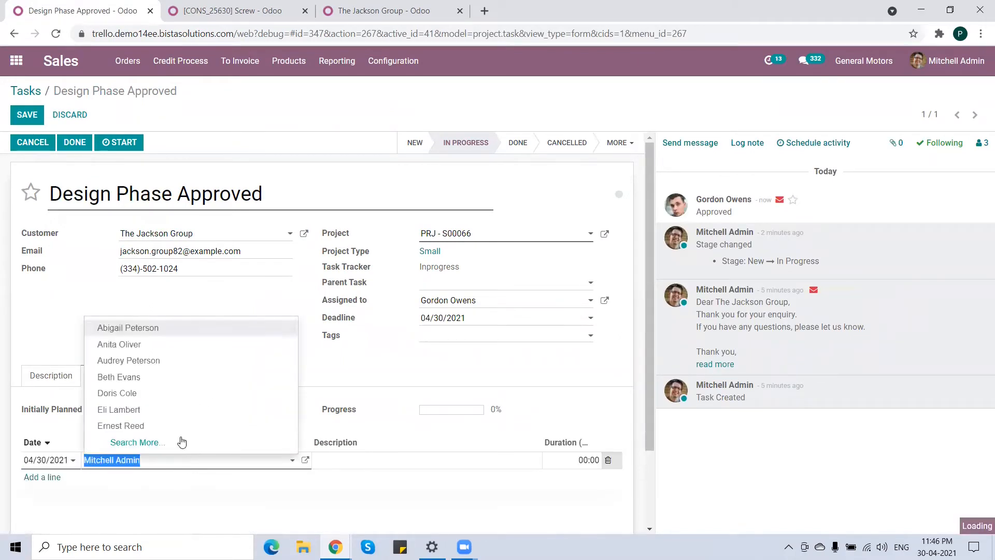
click(150, 394)
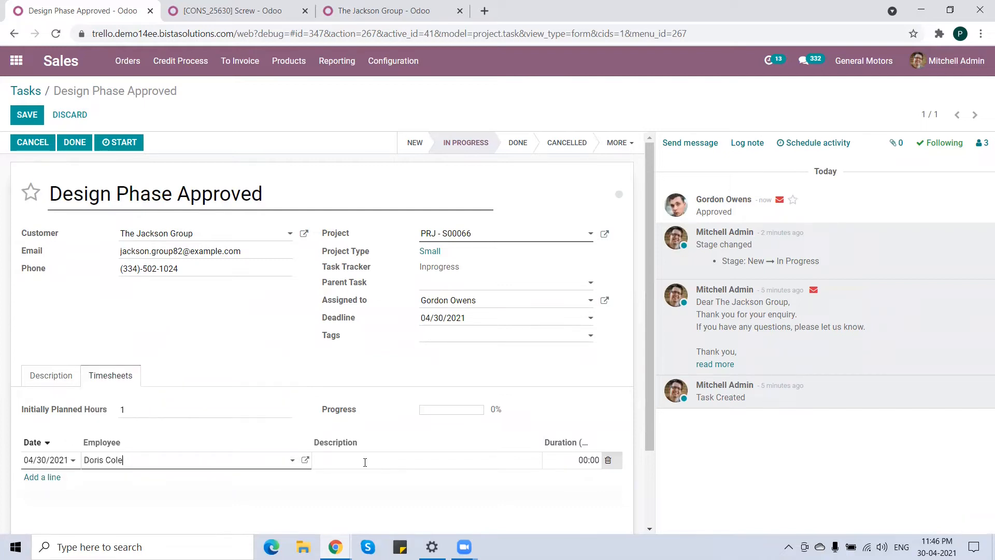
click(365, 462)
text(Communicated with customer)
key(Tab)
text(2)
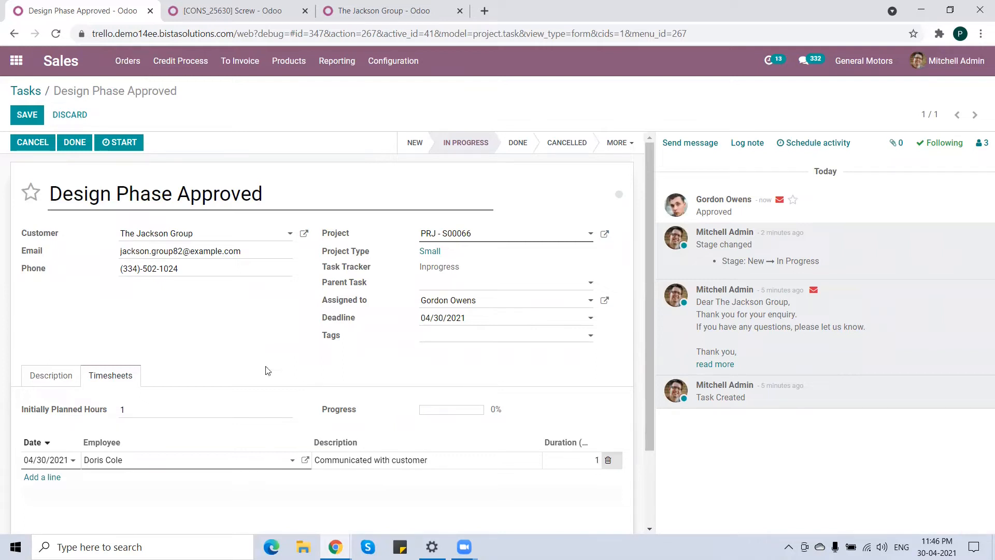
click(30, 116)
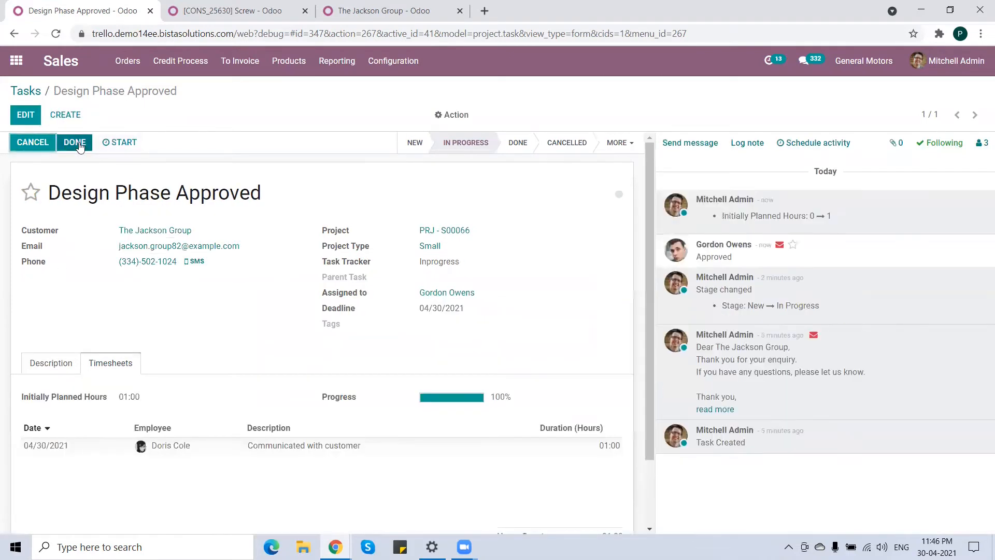
click(79, 144)
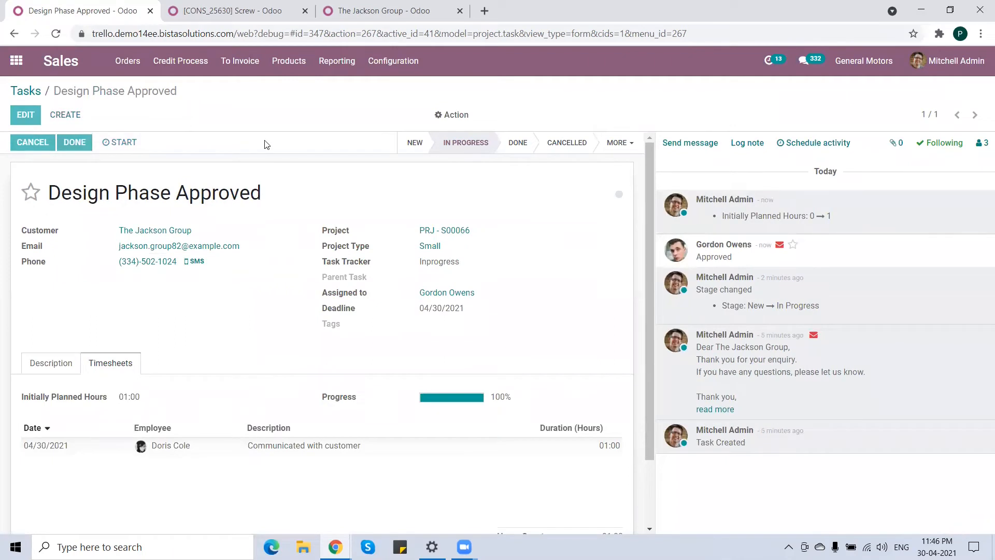
Back on the tasks board, move the Data Phase Competed task into In Progress and open it.
click(33, 95)
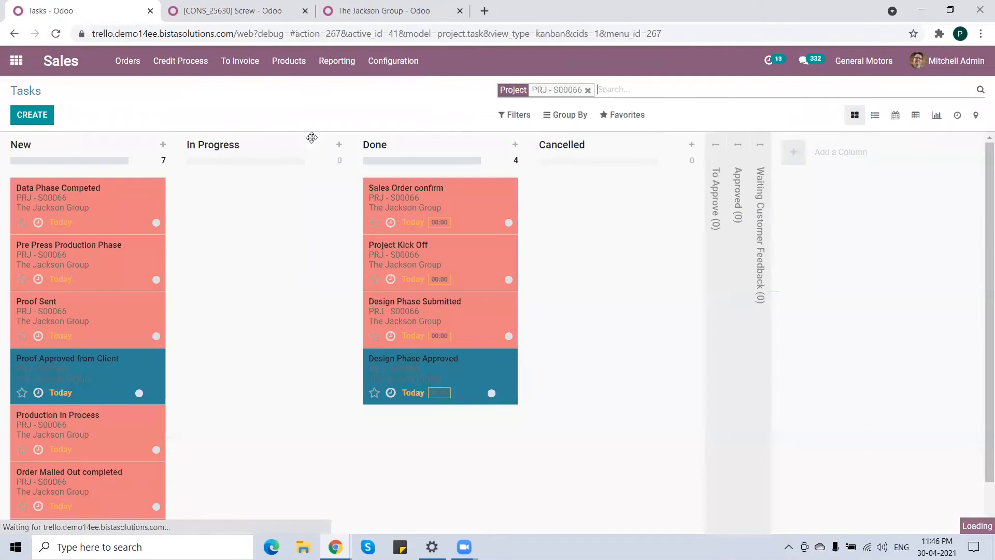
drag(82, 197, 268, 201)
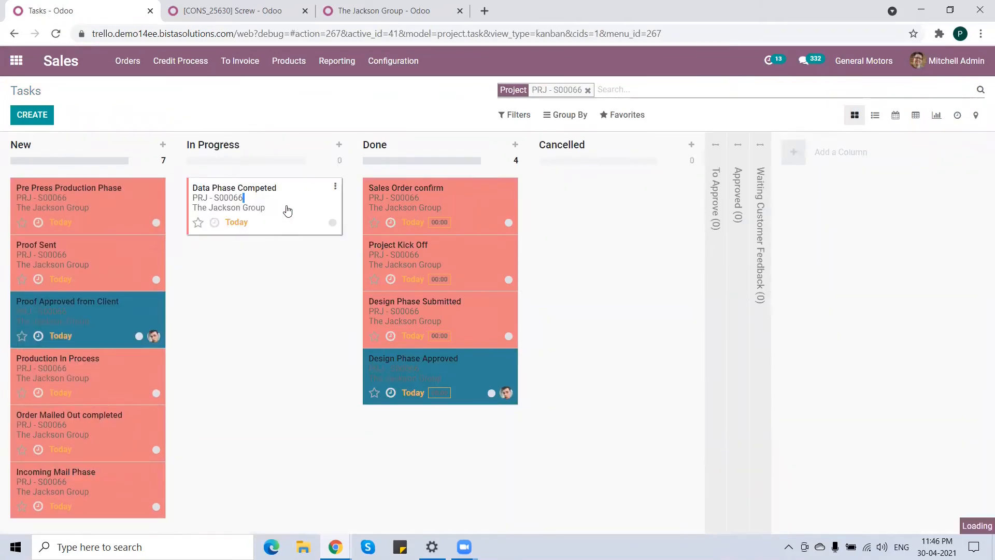
click(290, 206)
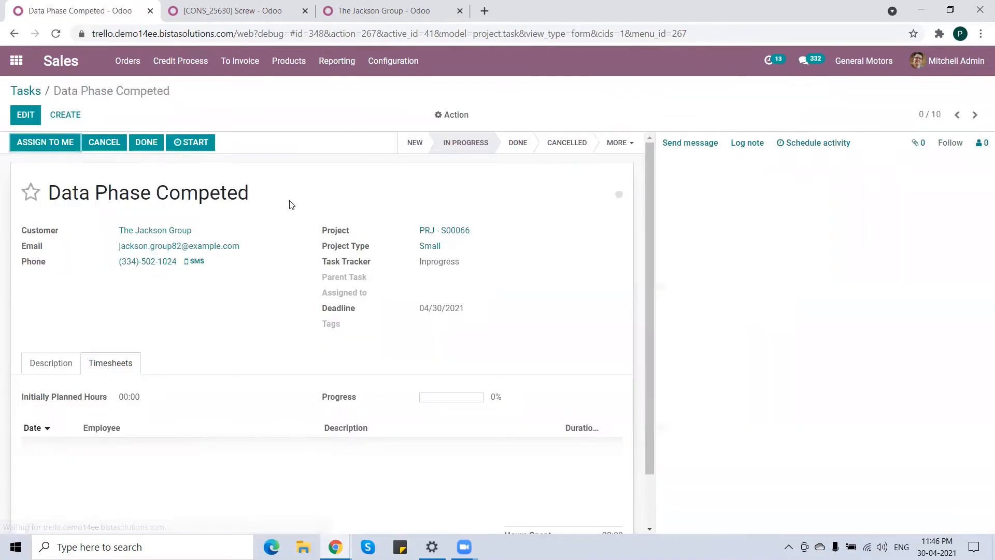
Edit the Data Phase Competed task and set its initially planned hours to 6.
click(26, 114)
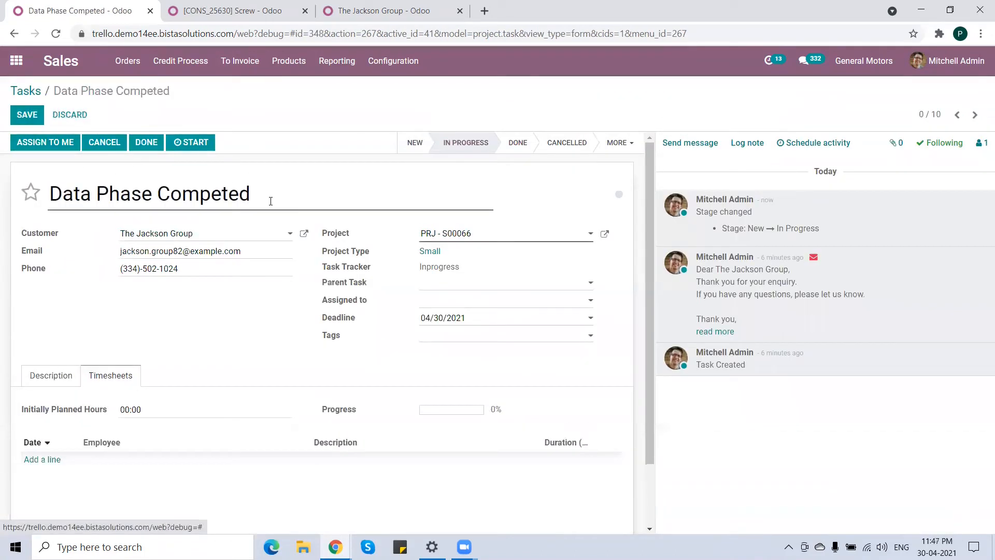
click(152, 408)
text(4)
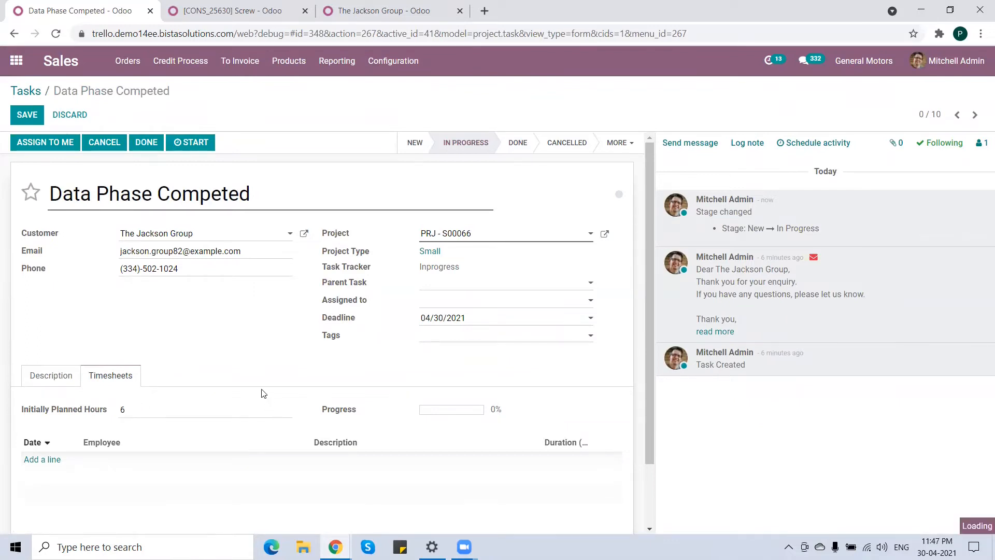
Add a 4-hour timesheet line for an employee described as "Prepare for Data".
click(38, 460)
click(182, 463)
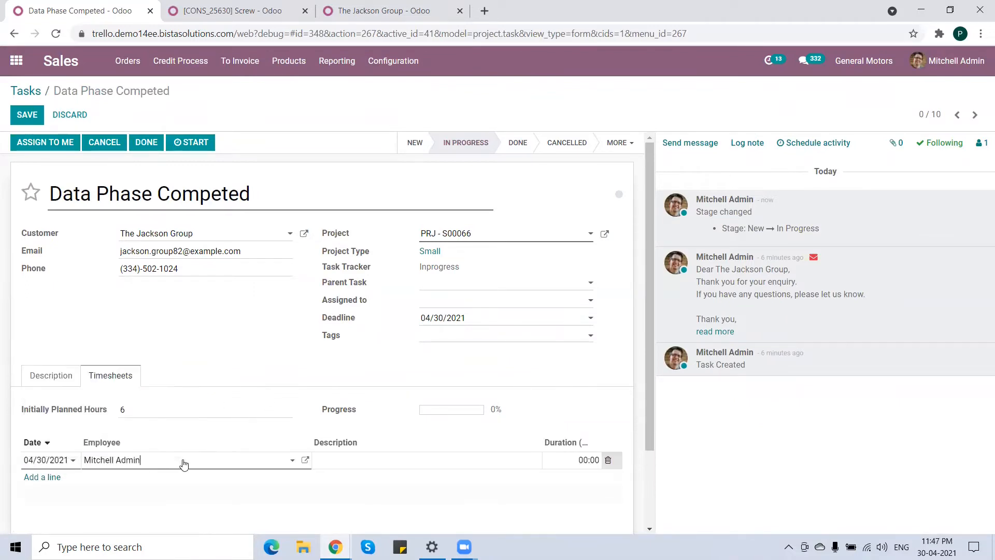
click(183, 461)
click(182, 464)
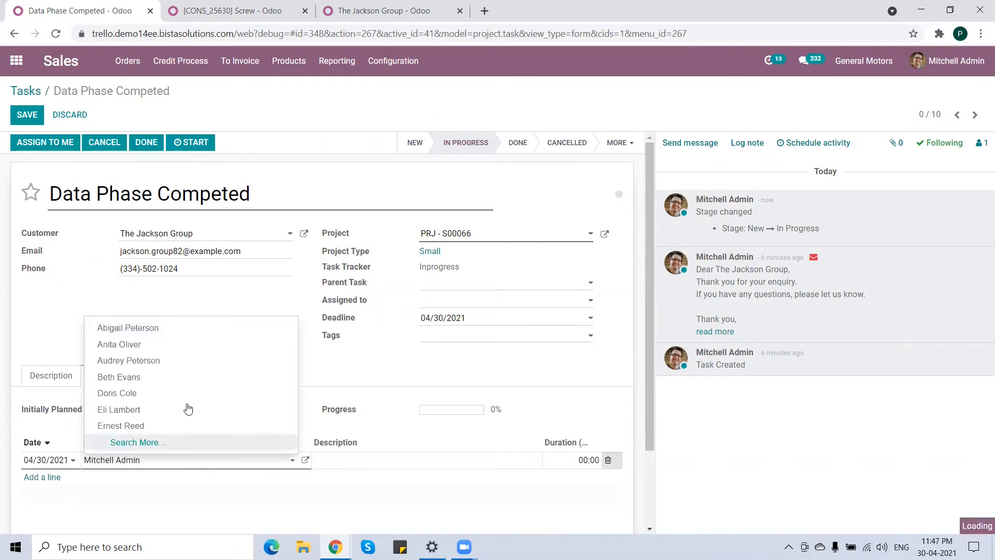
click(161, 377)
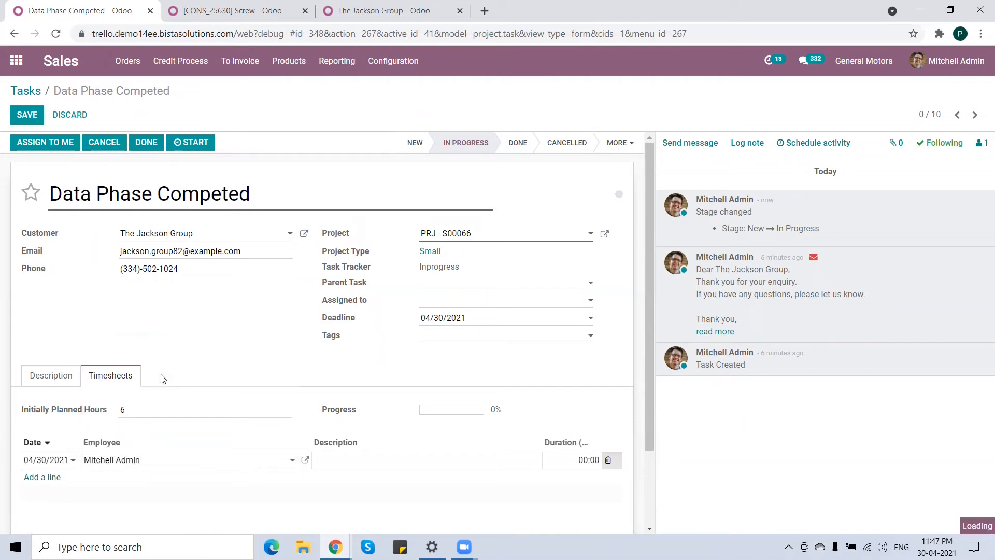
click(380, 462)
text(P)
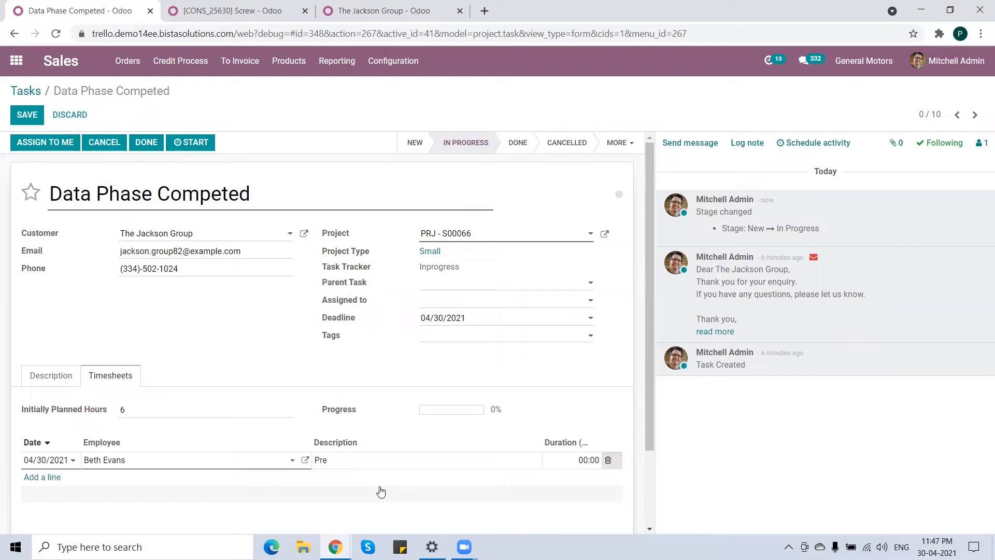
text(repare for Data)
key(Tab)
text(4)
Add a 2-hour timesheet line for another employee described as "Prepare for Data", save, and mark the task Done.
click(51, 477)
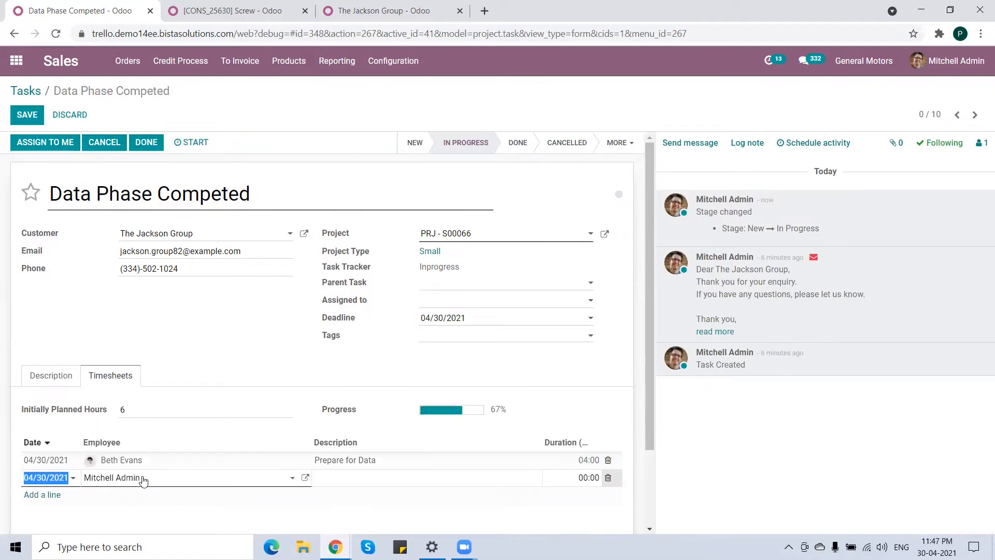
click(162, 479)
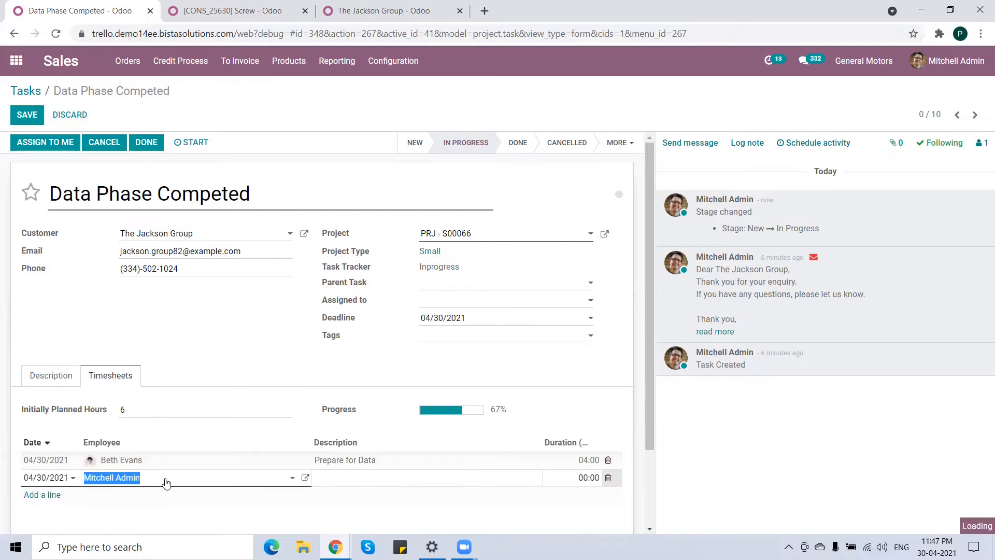
click(137, 427)
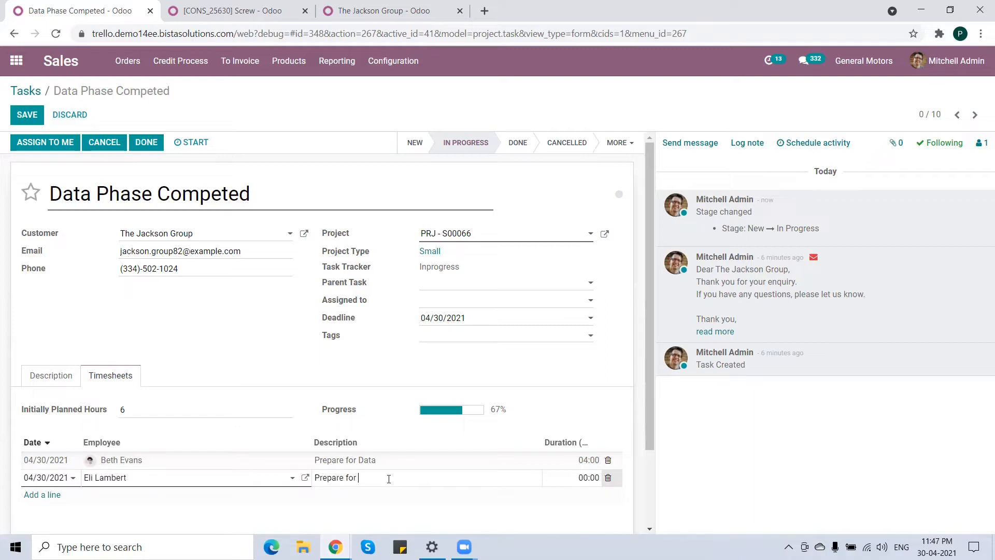
key(Tab)
text(2)
click(27, 117)
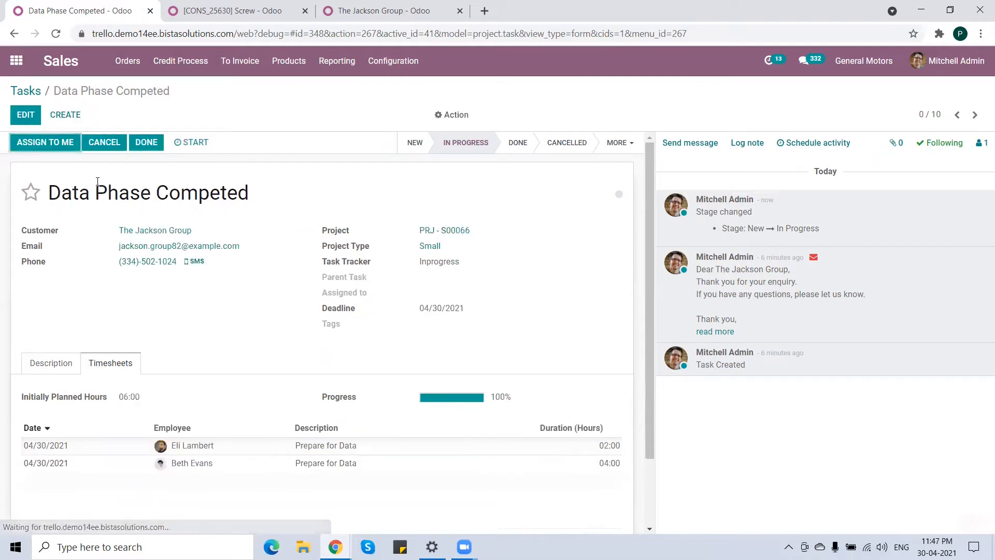
click(146, 146)
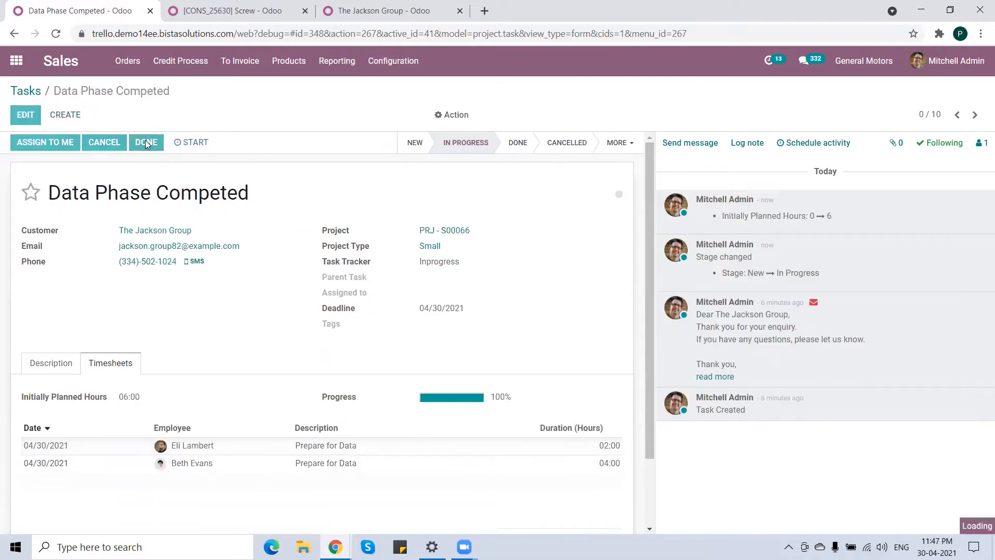
Back on the tasks board, move the Pre Press Production Phase task into In Progress and open it.
click(33, 92)
drag(94, 203, 271, 197)
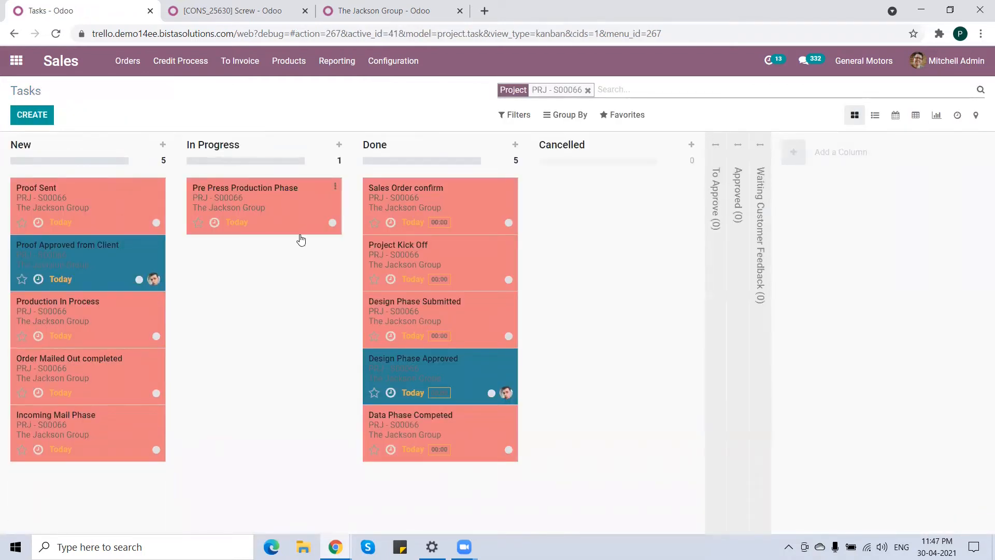
click(266, 200)
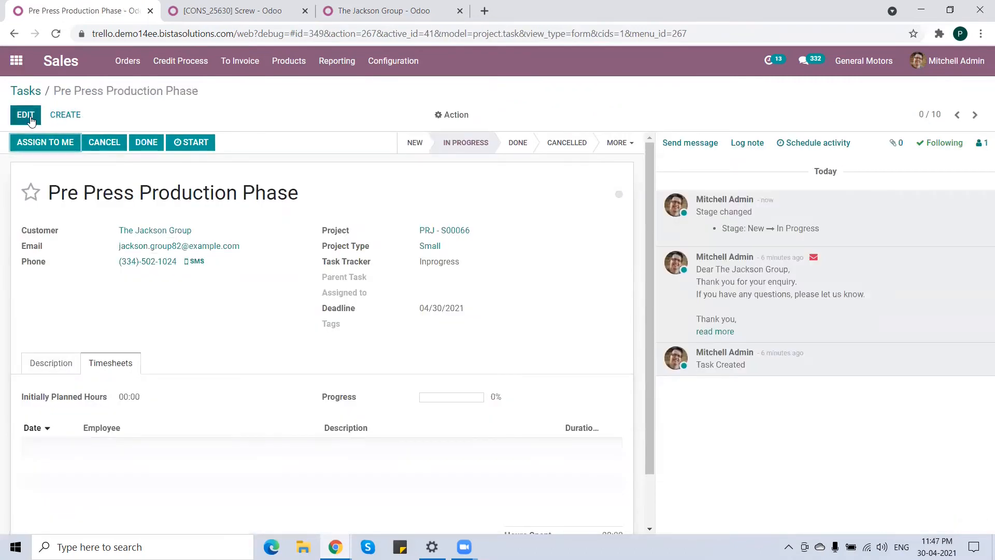
Mark the Pre Press Production Phase task as Done.
click(142, 142)
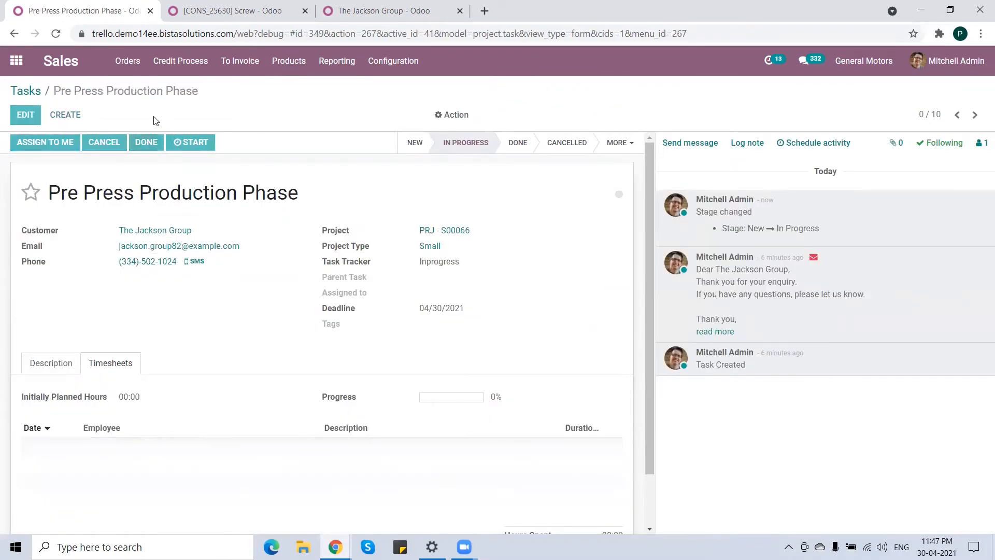
click(31, 94)
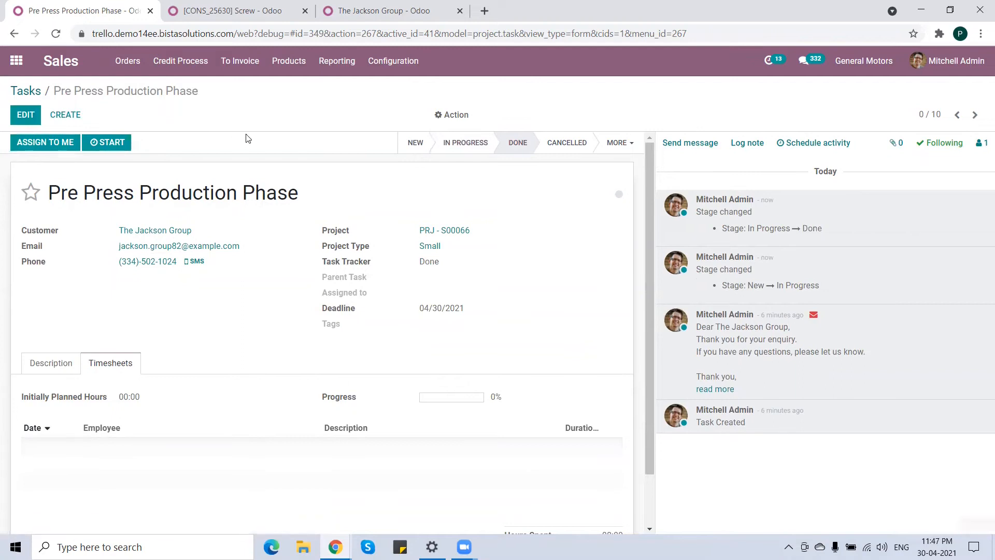
Move the Proof Sent task into In Progress, open it, and mark it Done.
drag(146, 190, 256, 196)
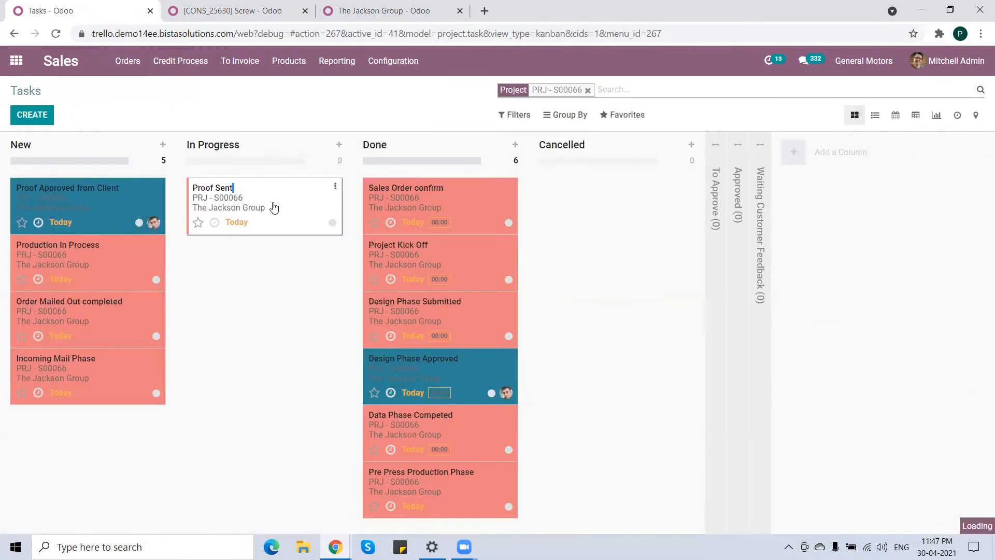
click(273, 207)
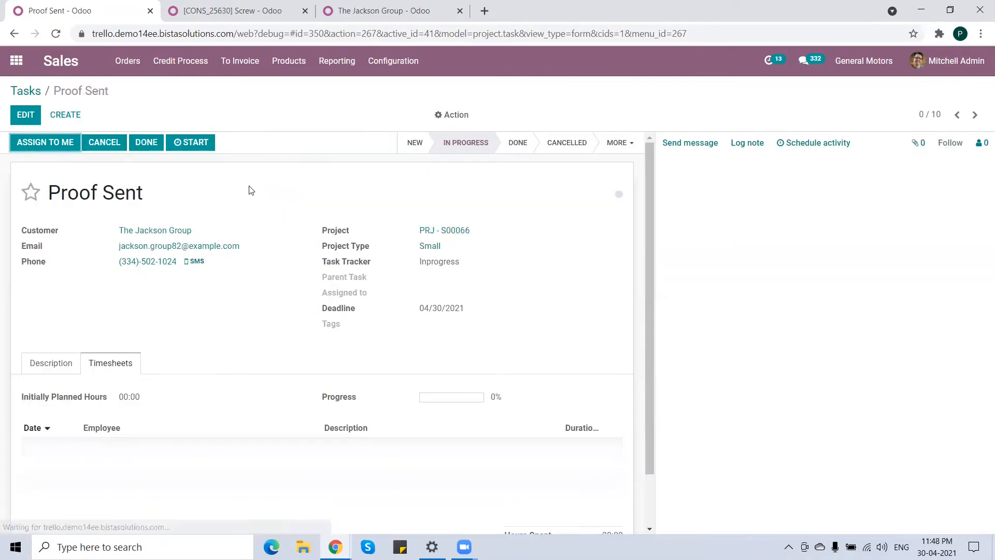
click(25, 93)
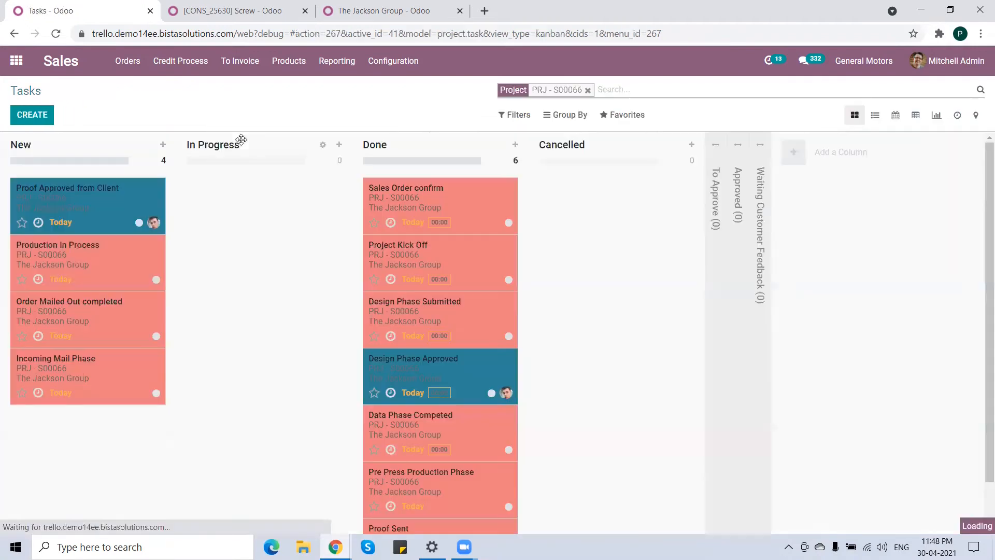
Move the Proof Approved from Client task into In Progress and open it.
drag(89, 215, 277, 215)
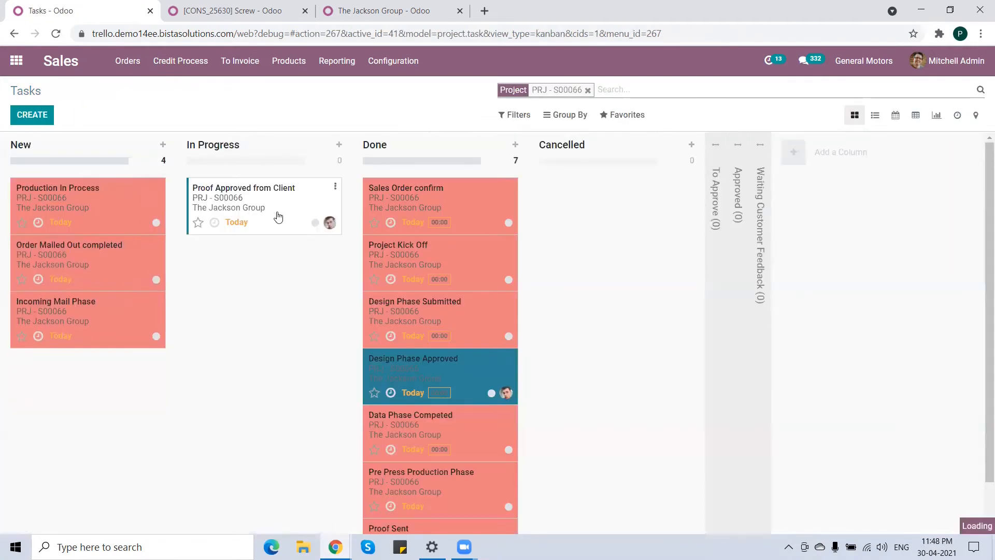
click(279, 208)
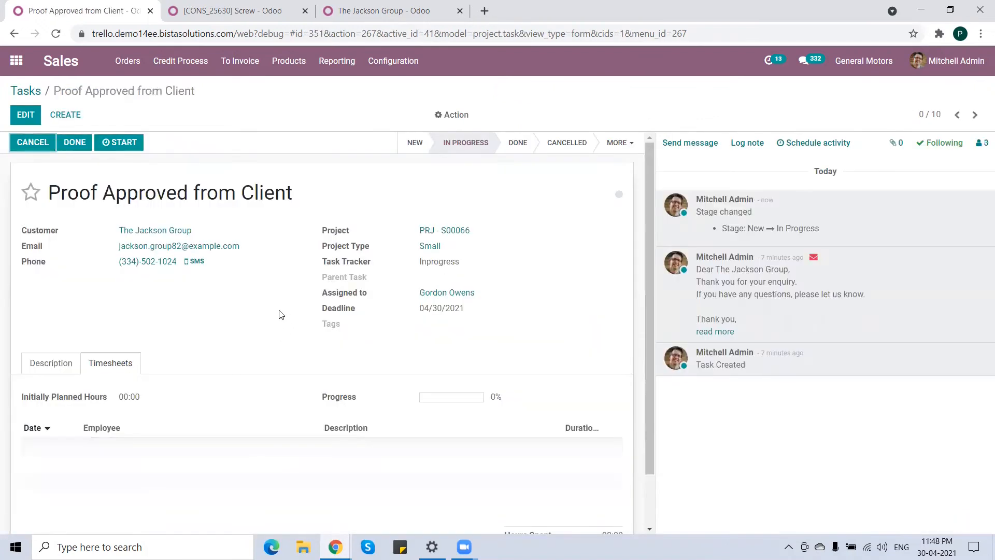
In the contact's portal, open the Proof Approved from Client task and post the message "Call done, and approved".
click(335, 547)
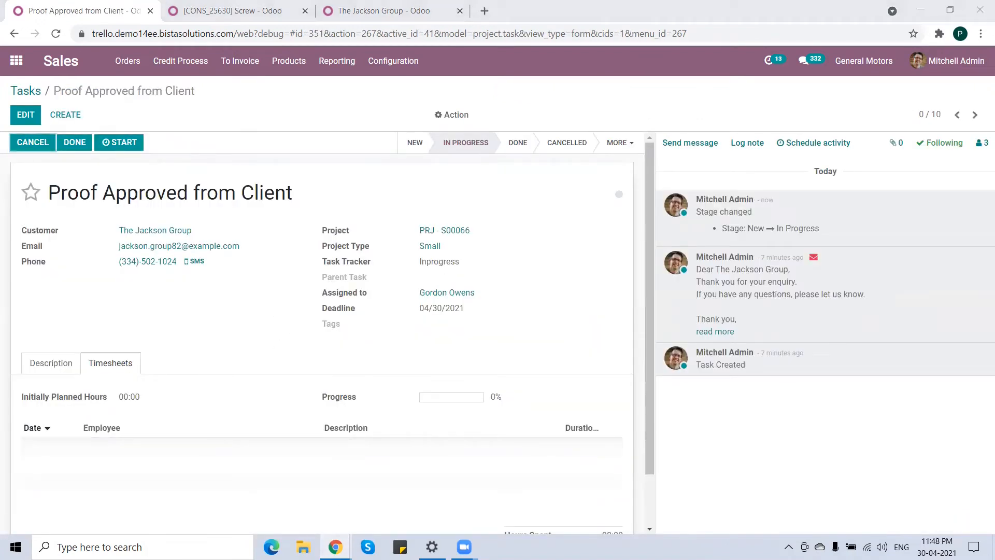
click(368, 501)
scroll(404, 181, up, 3)
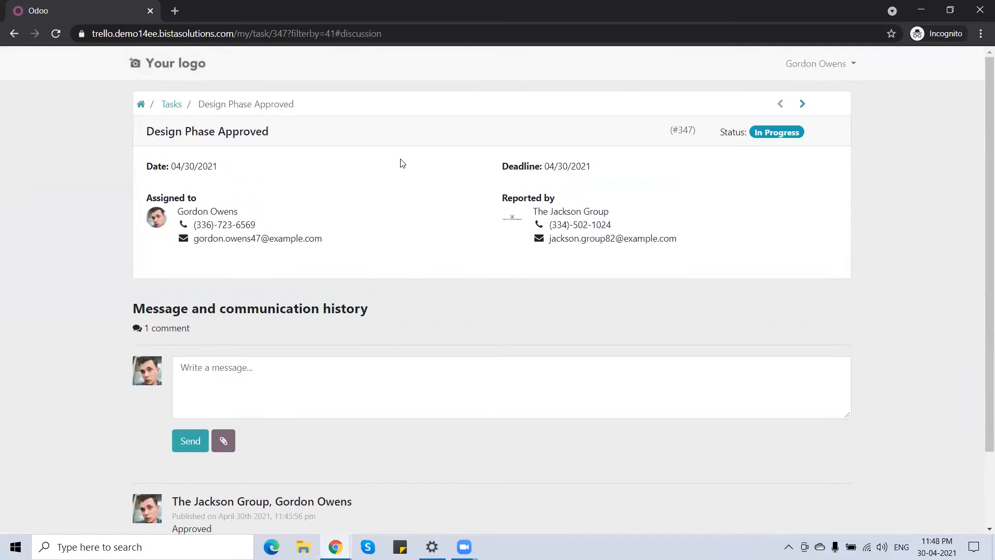
click(176, 104)
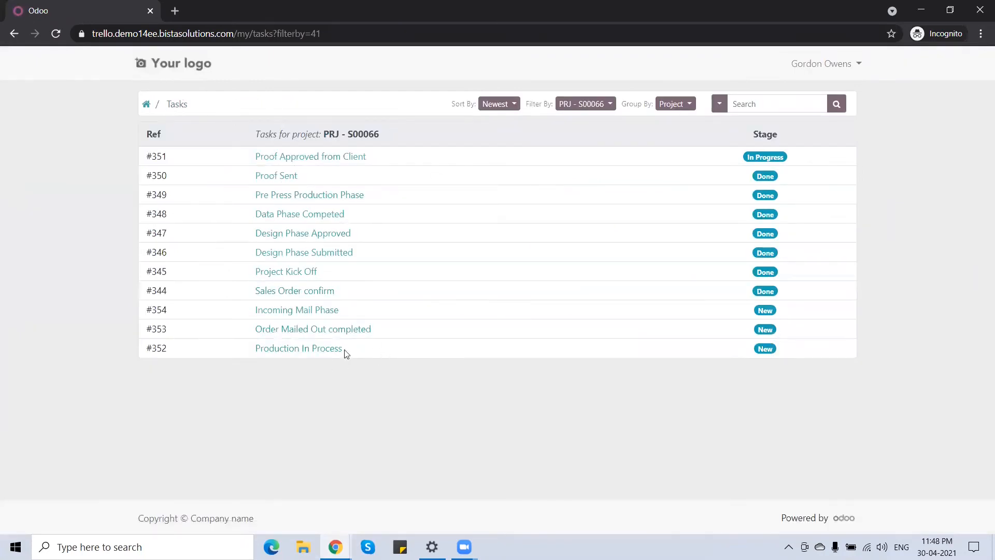
click(301, 157)
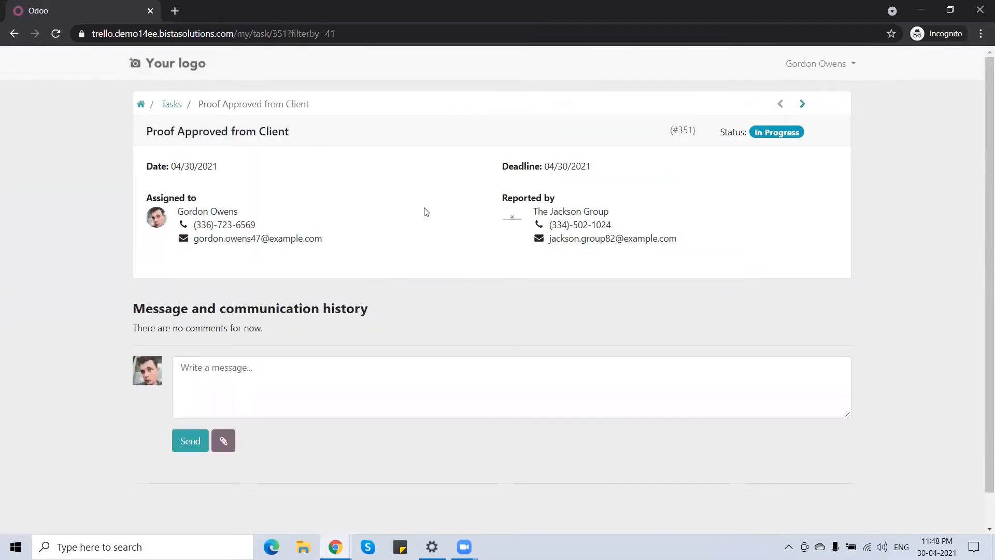
click(263, 380)
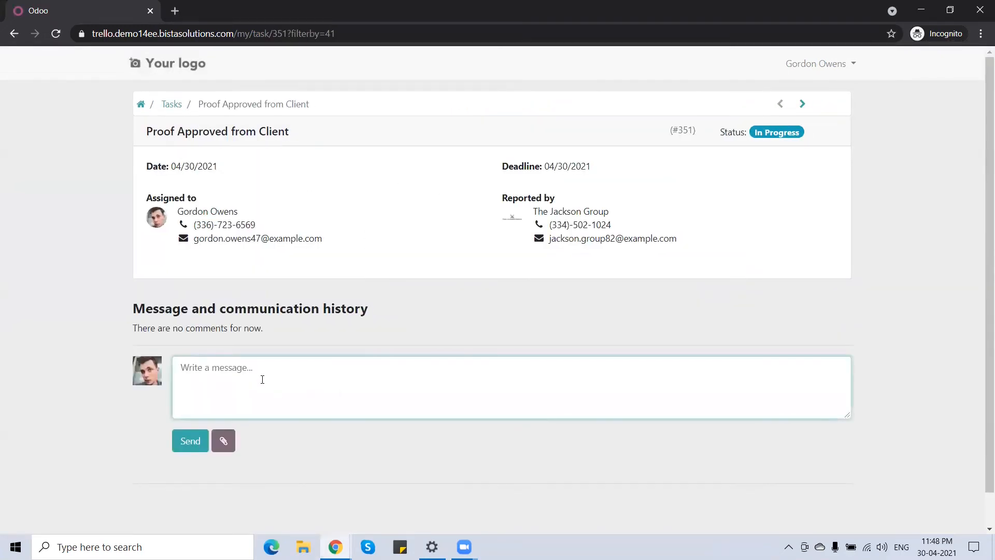
text(Co)
text(ll done, and approved)
click(189, 440)
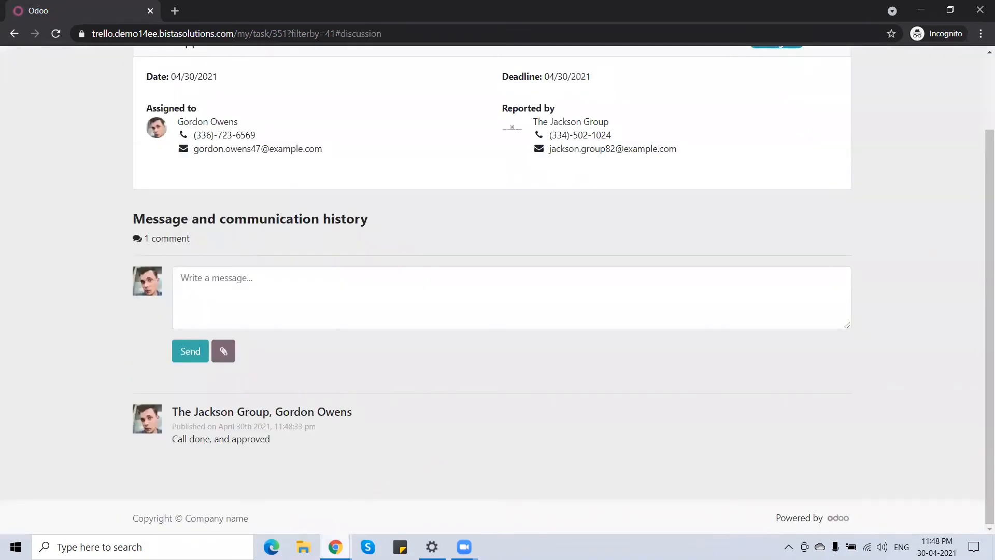
Back in the backend, reload the Proof Approved from Client task to see the portal message and mark the task Done.
mouse_move(335, 547)
click(272, 484)
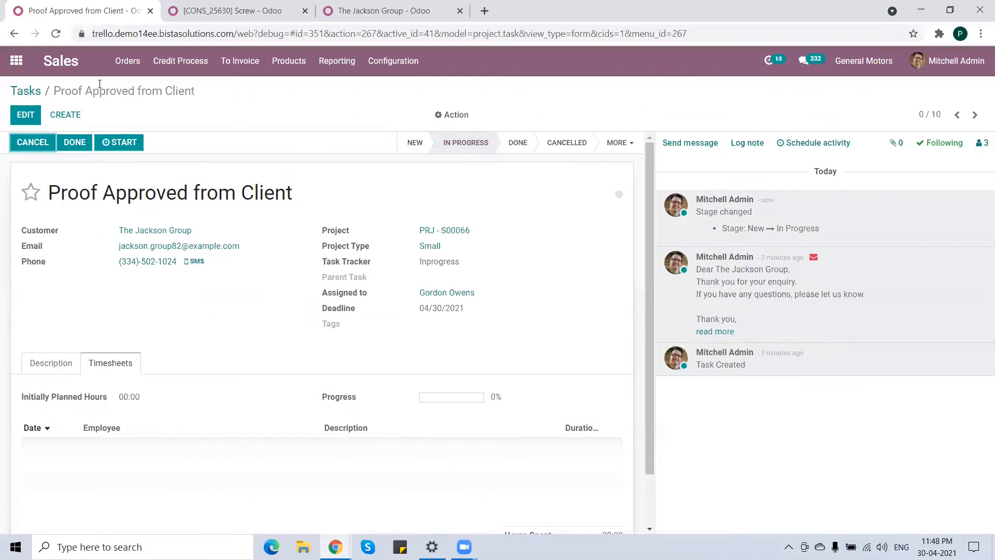
click(56, 33)
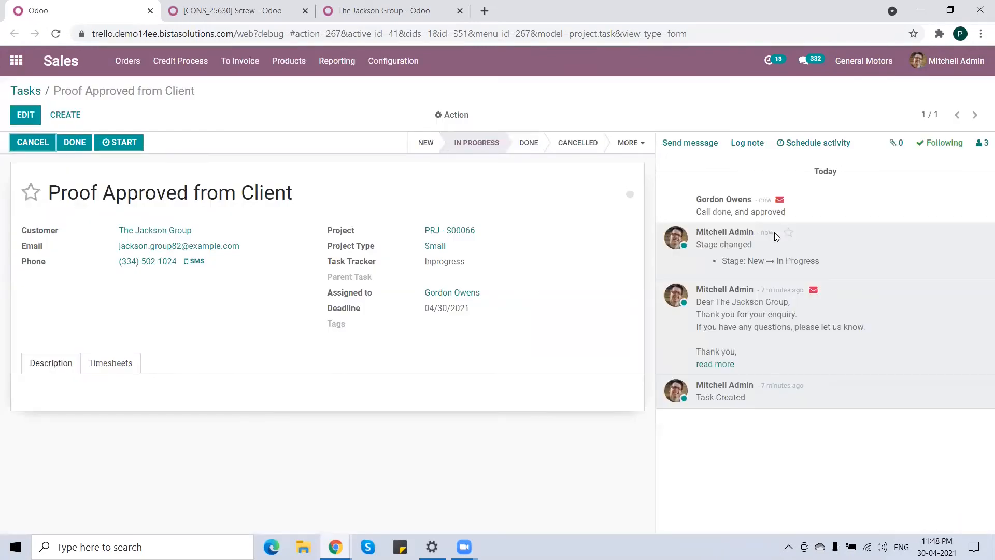
drag(799, 214, 698, 211)
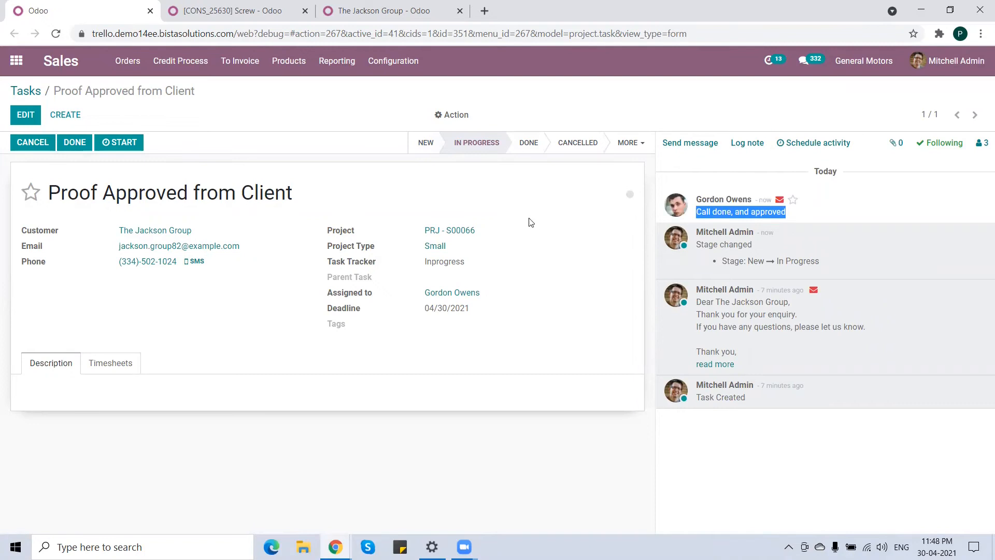
click(74, 142)
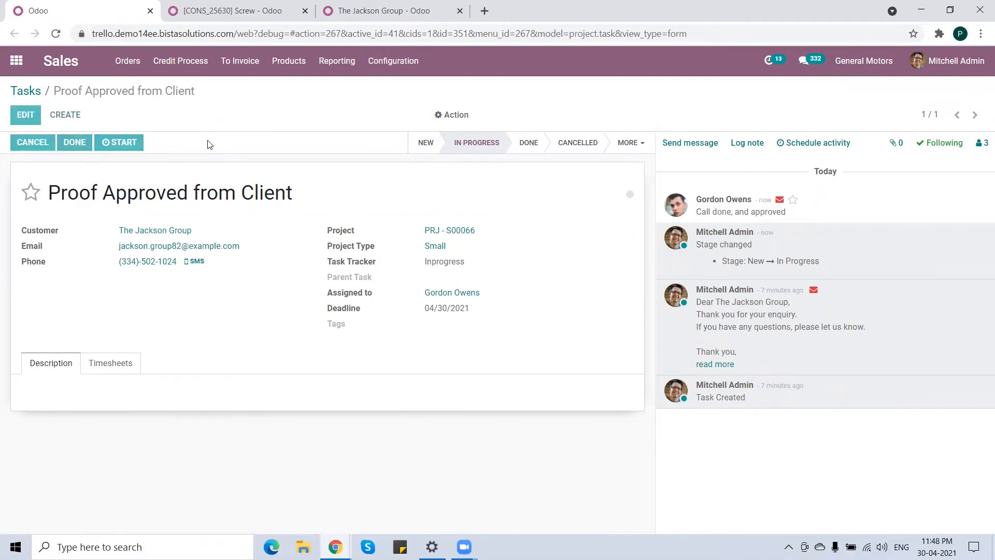
On the tasks board, move the Production In Process task into In Progress and open it.
click(30, 92)
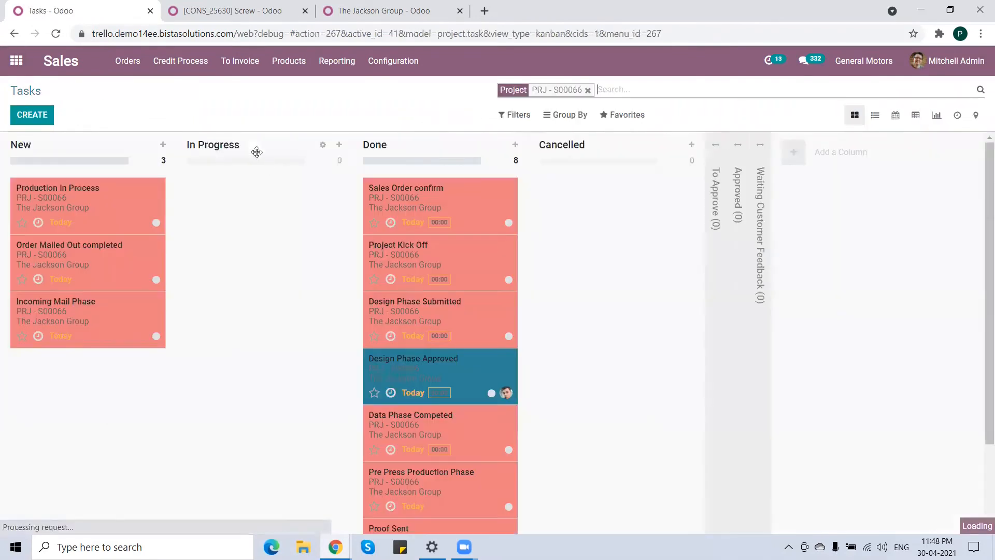
drag(80, 205, 278, 206)
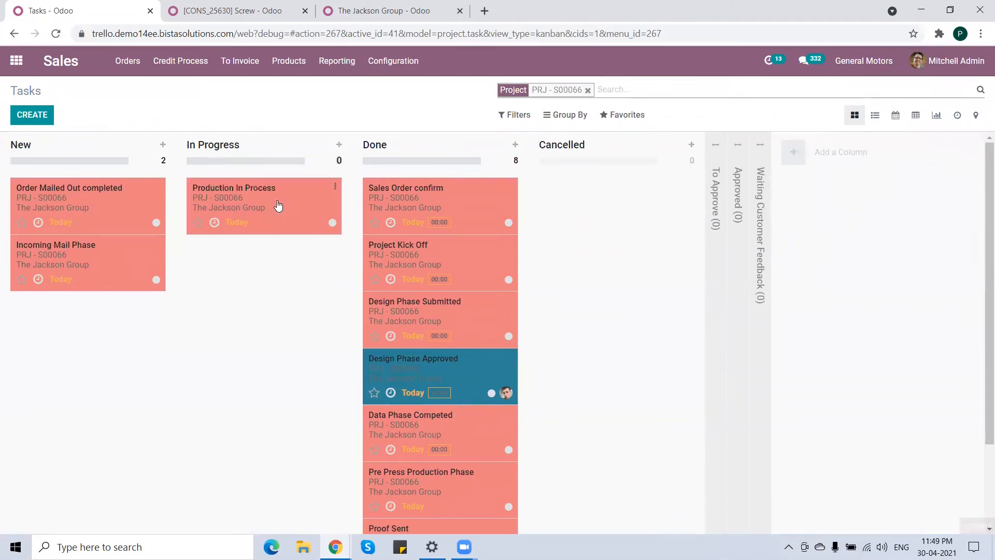
click(291, 212)
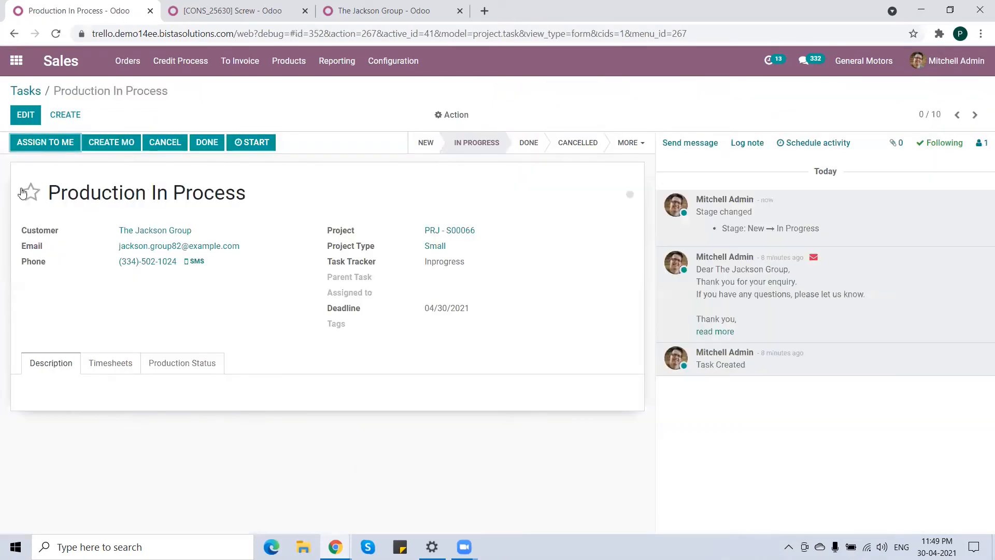
Create a manufacturing order from the Production In Process task and open it.
click(109, 149)
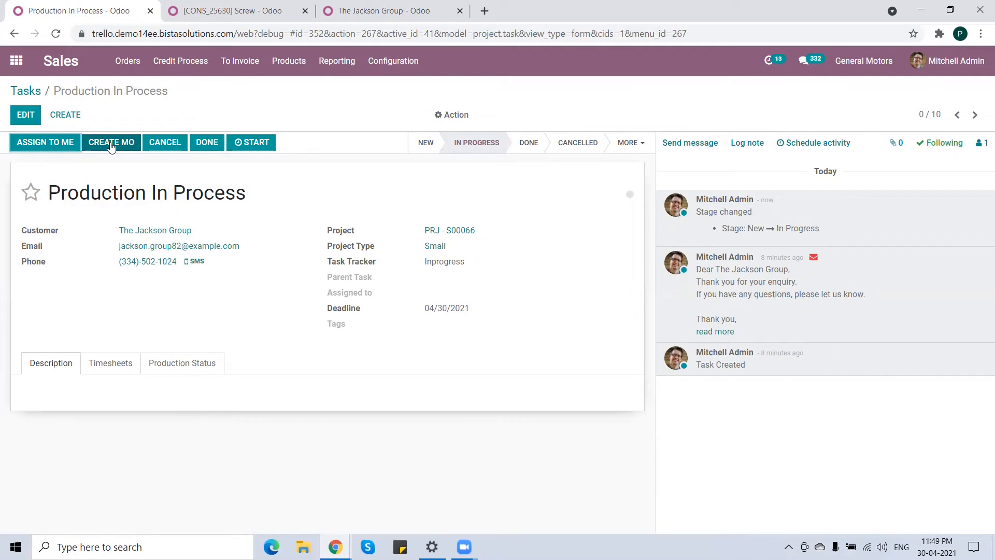
click(110, 146)
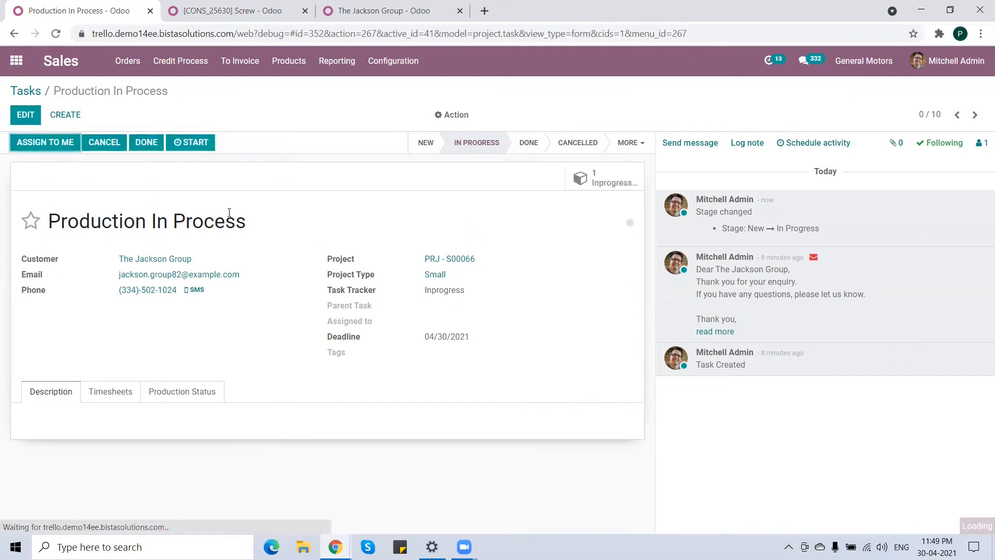
click(609, 180)
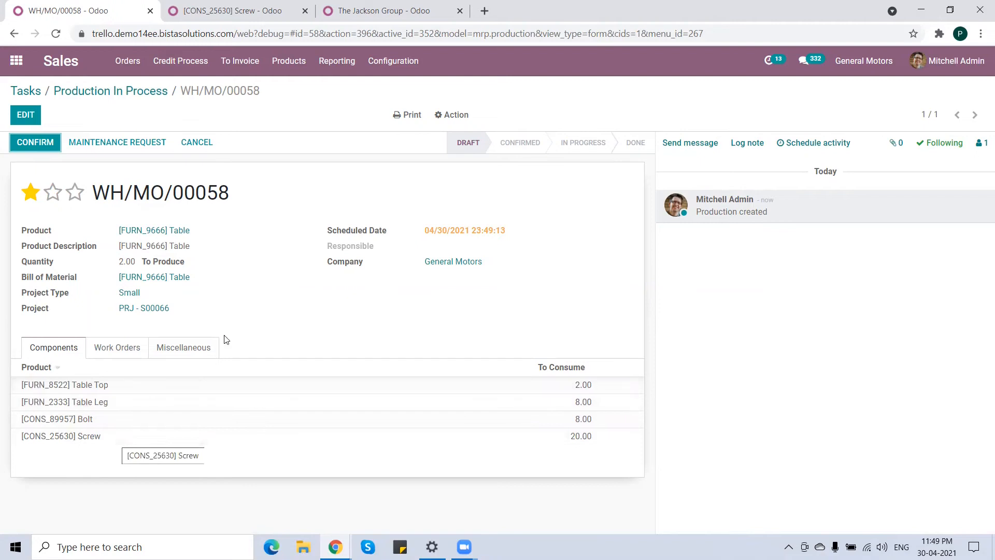
Review the manufacturing order's work orders and components, then confirm WH/MO/00058.
click(116, 353)
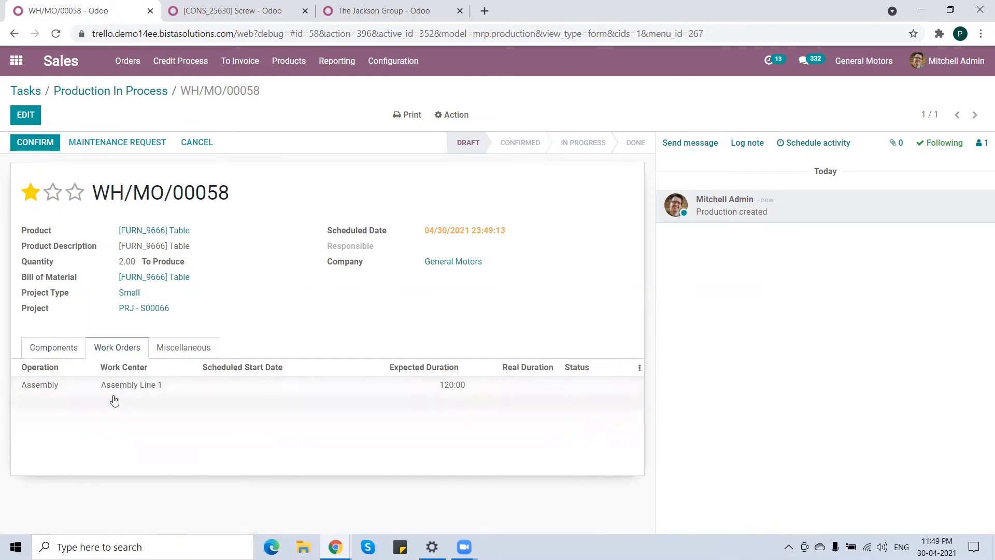
click(62, 353)
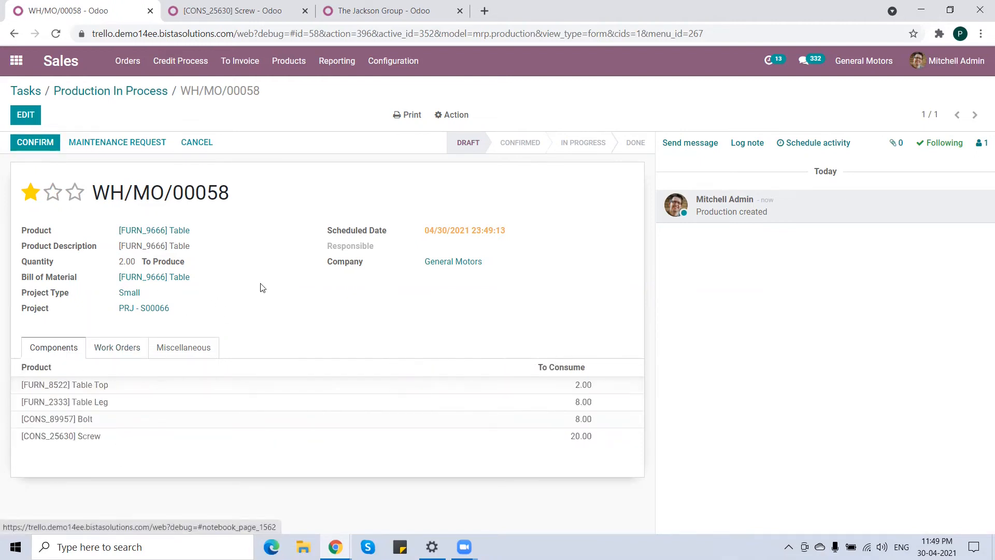
click(33, 142)
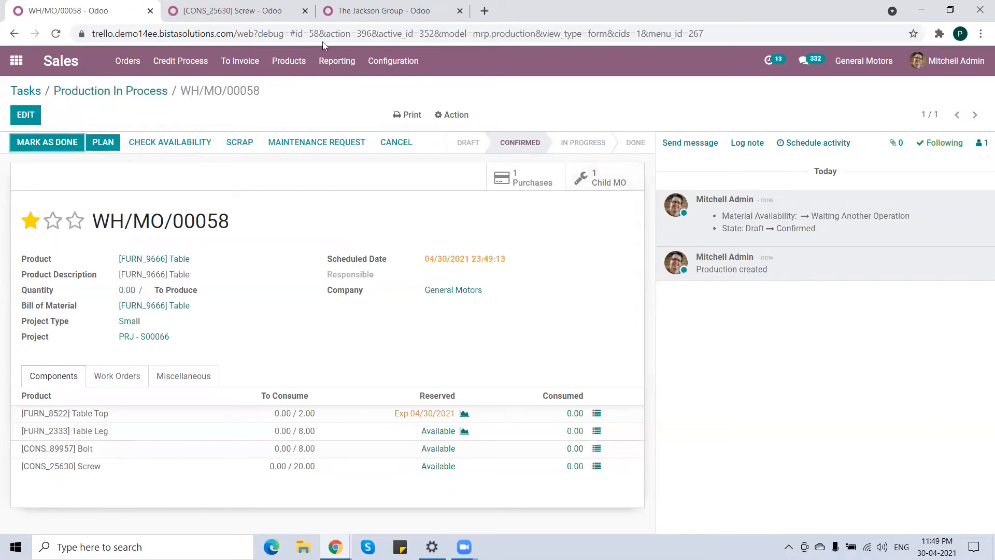
Check the Table's BoM structure and cost in the other browser tab.
click(239, 12)
drag(262, 257, 161, 256)
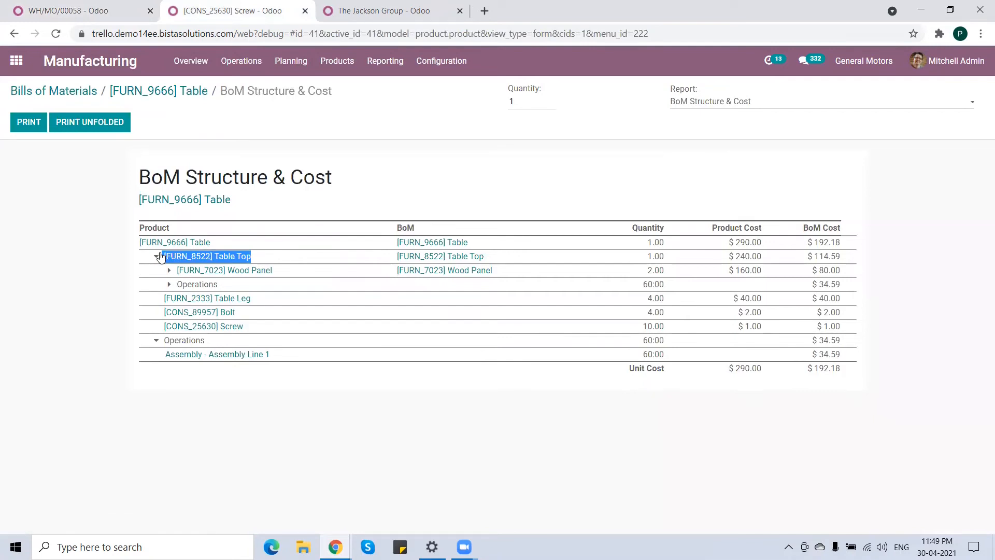
click(96, 11)
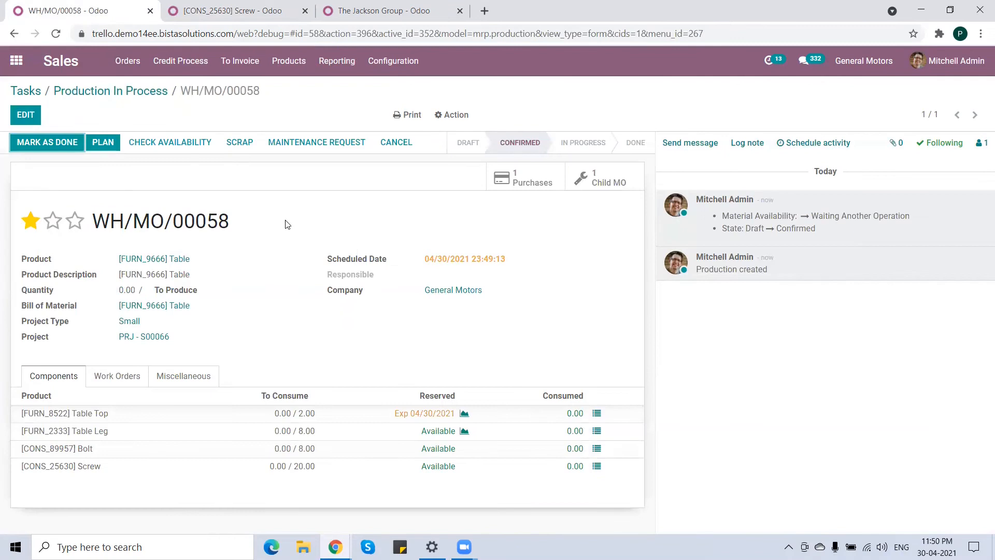
Open the purchase RFQ generated from the manufacturing order and confirm it as a purchase order.
click(532, 180)
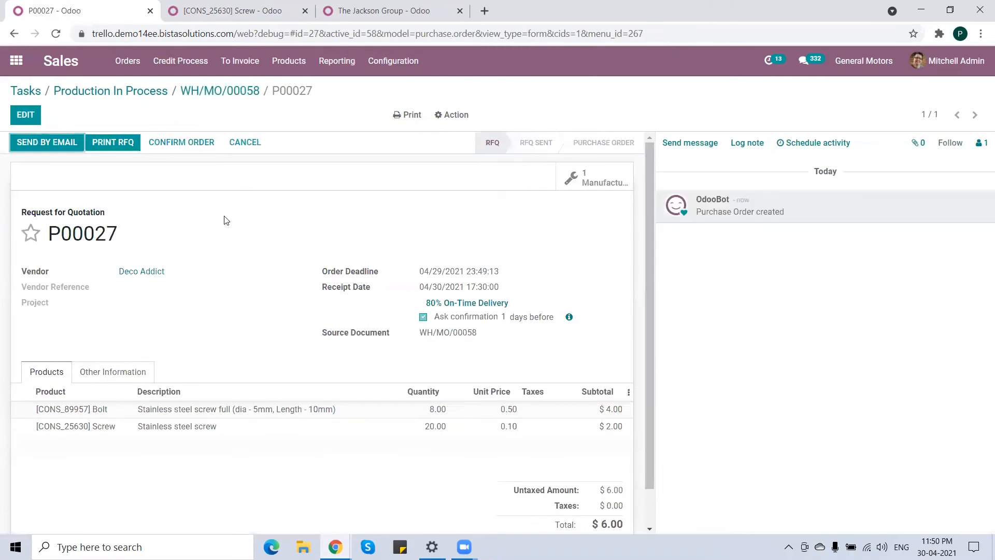
click(182, 142)
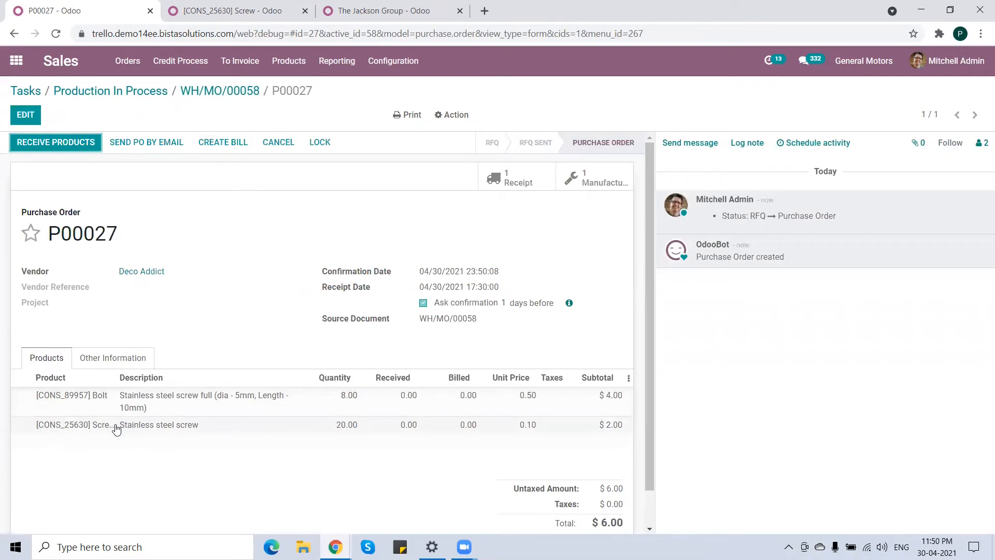
Receive the purchase order's Bolt and Screw products and validate the receipt.
click(61, 150)
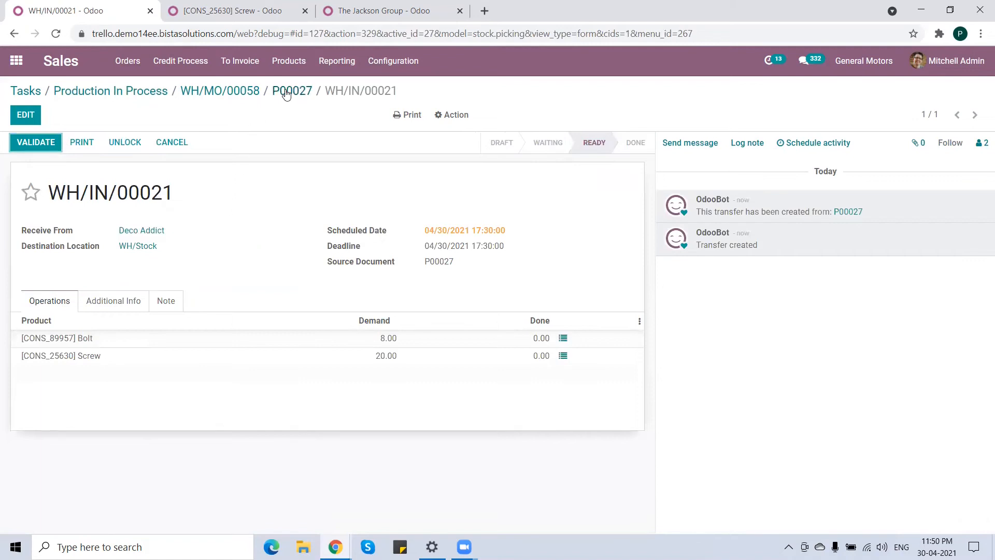
click(36, 143)
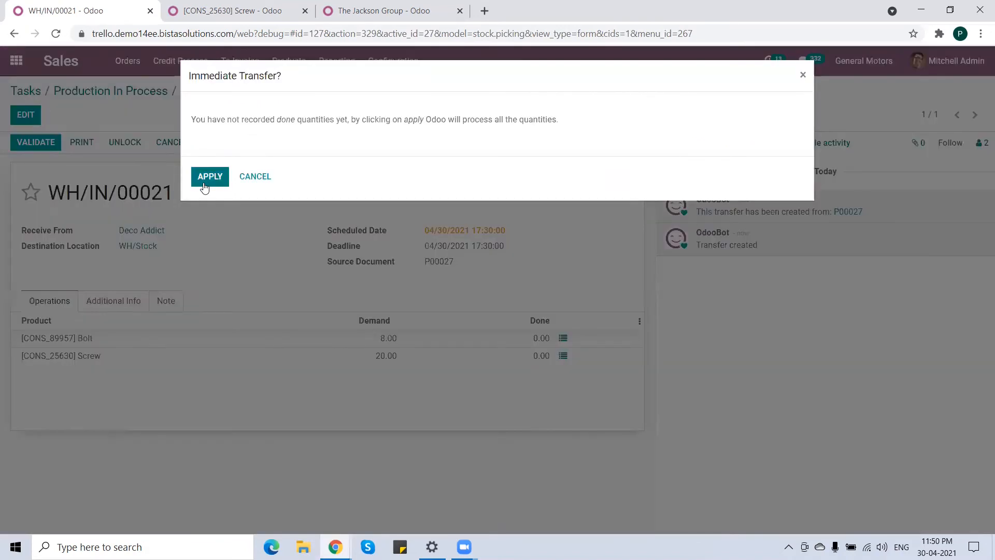
click(205, 186)
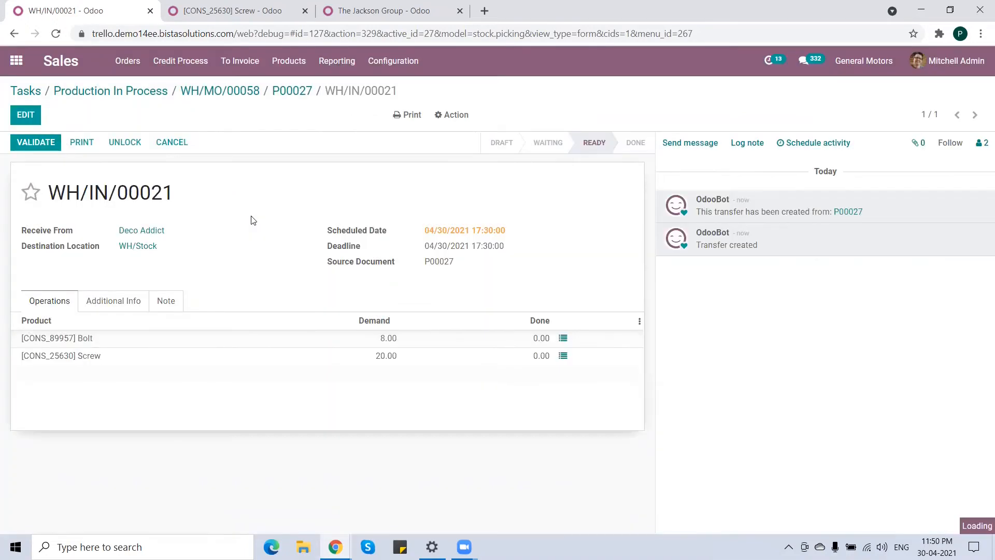
Open the child manufacturing order of WH/MO/00058 and duplicate its browser tab.
click(290, 96)
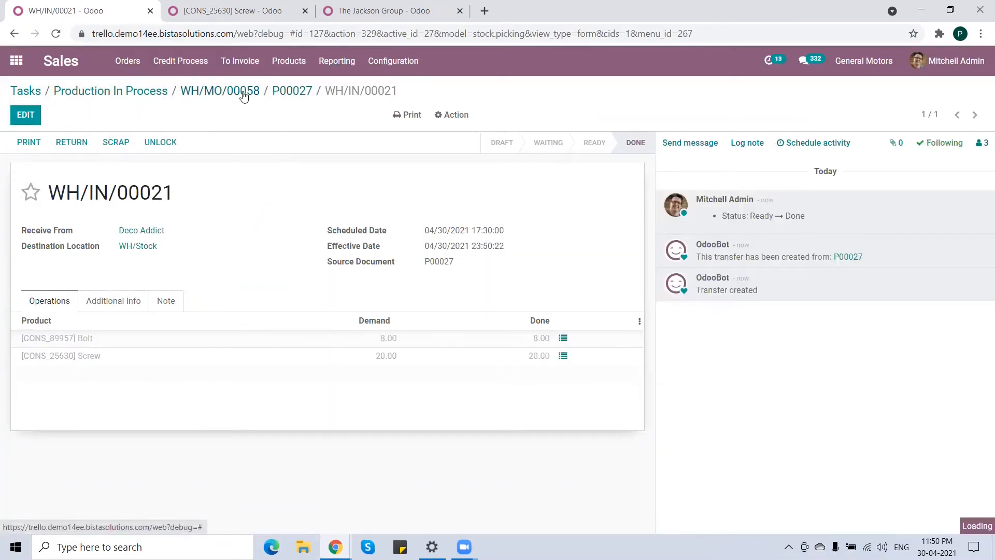
click(233, 95)
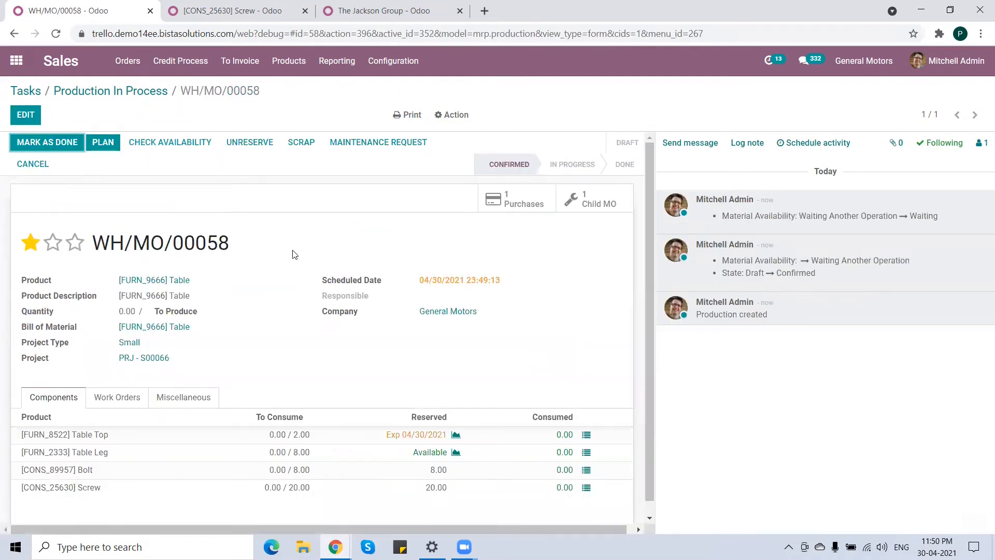
click(595, 202)
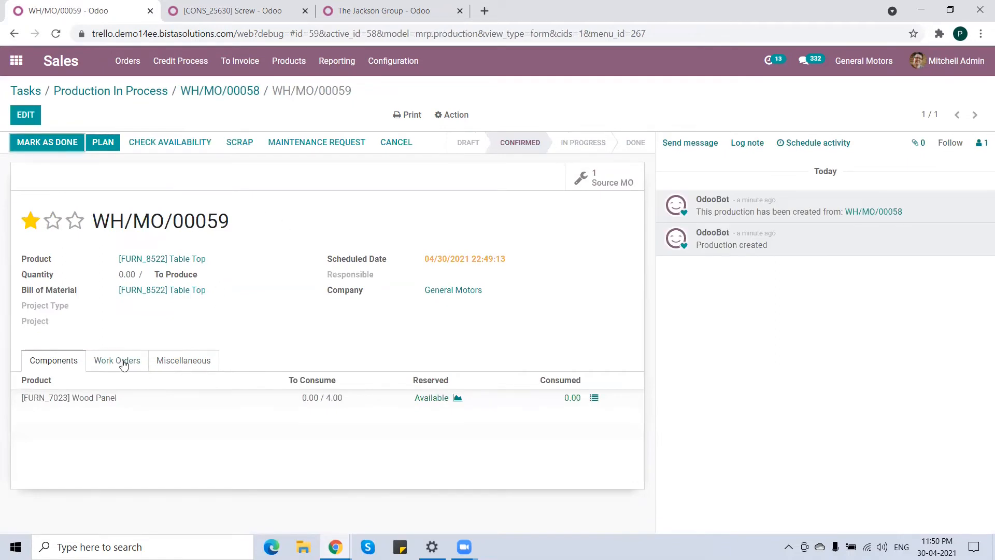
right_click(88, 11)
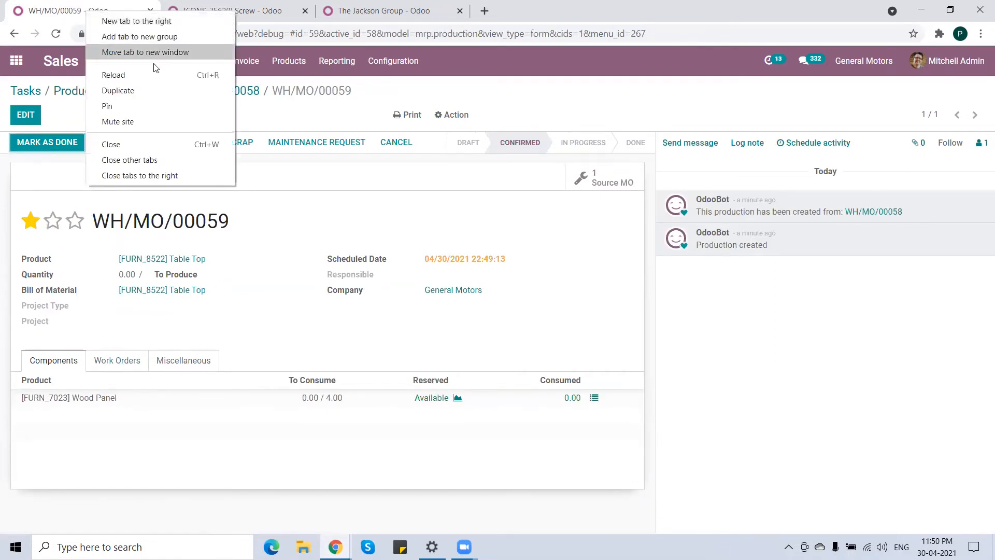
click(141, 90)
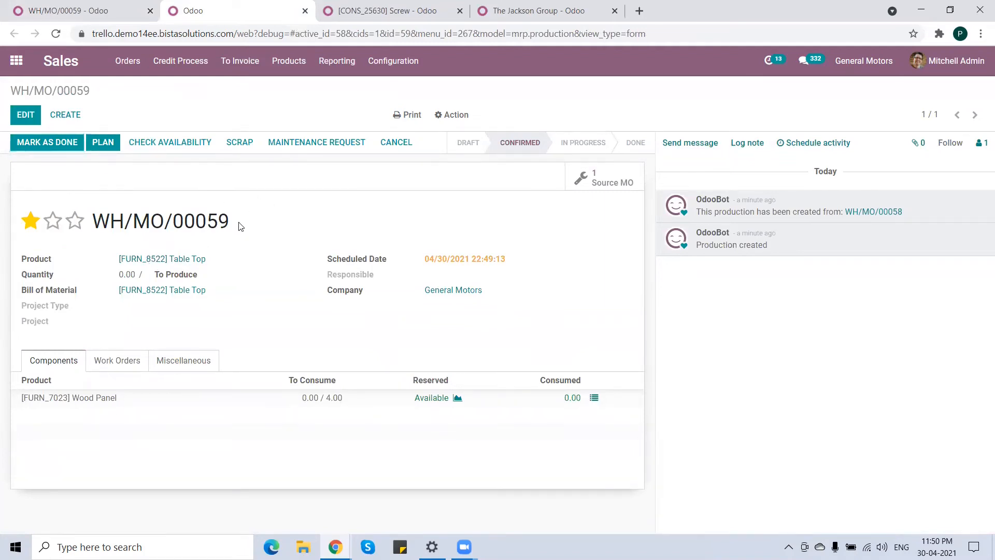
Open the Table Top manufacturing order's Manual Assembly work order in tablet view.
drag(242, 226, 141, 221)
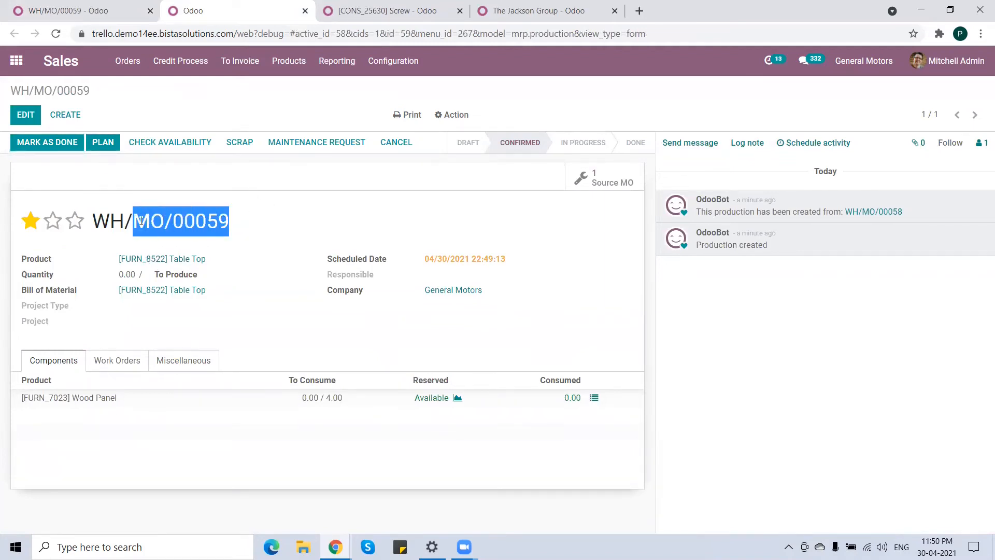
click(298, 226)
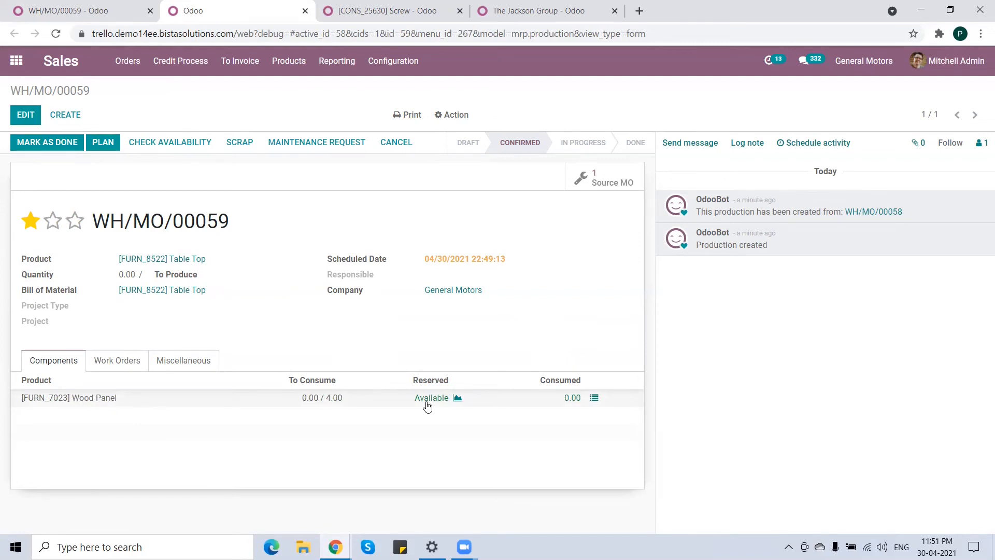
click(116, 364)
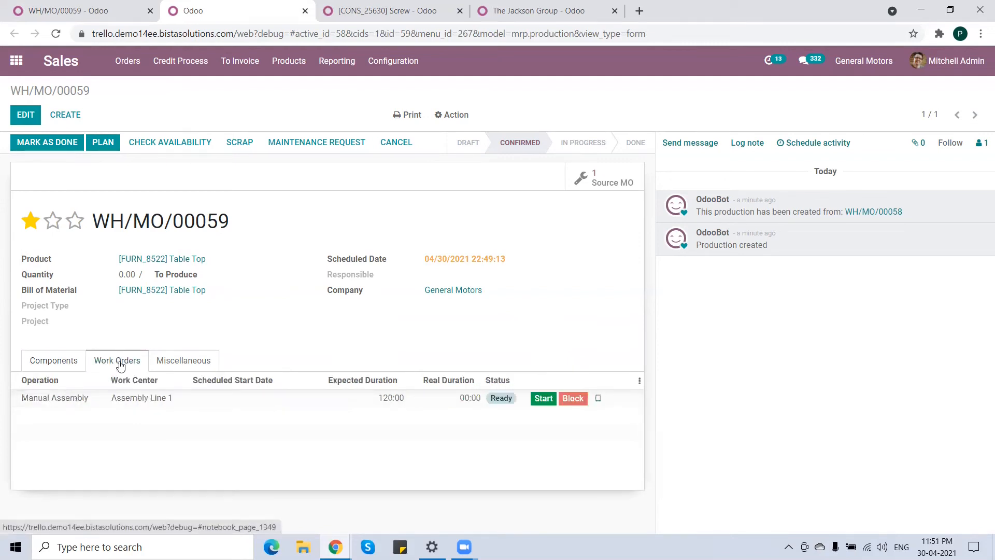
click(599, 401)
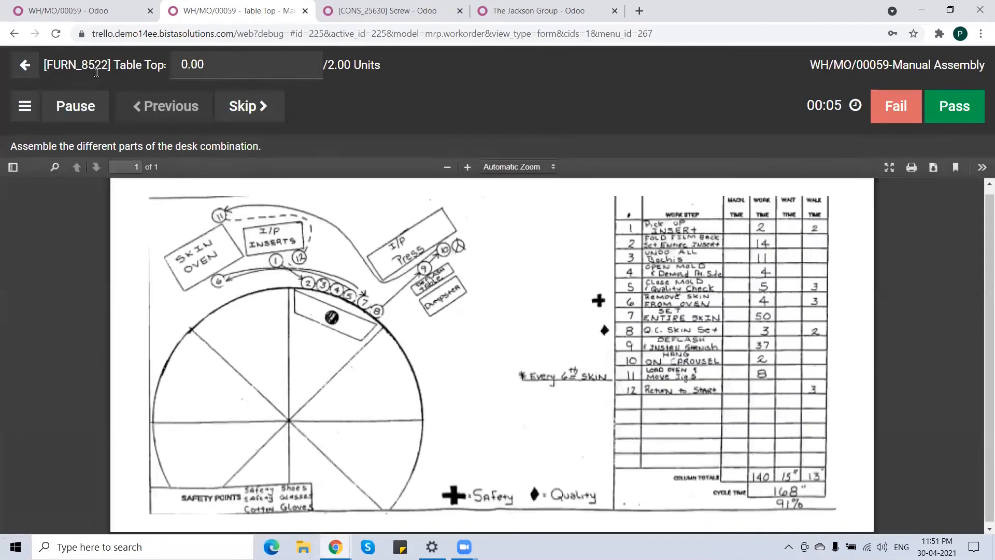
Record 2.00 produced Table Top units, pass the check, and mark the work order done closing the MO.
drag(221, 60, 173, 63)
text(2)
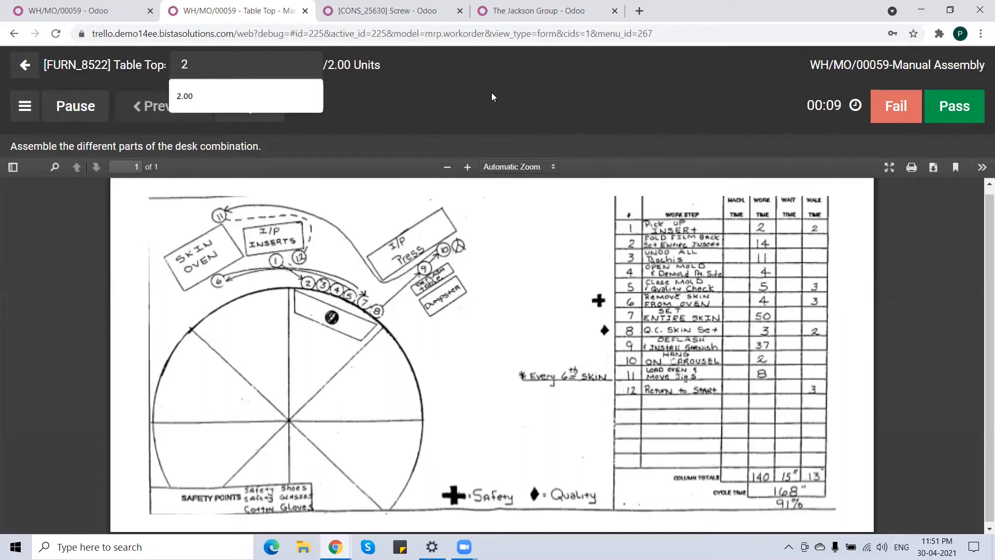
click(954, 107)
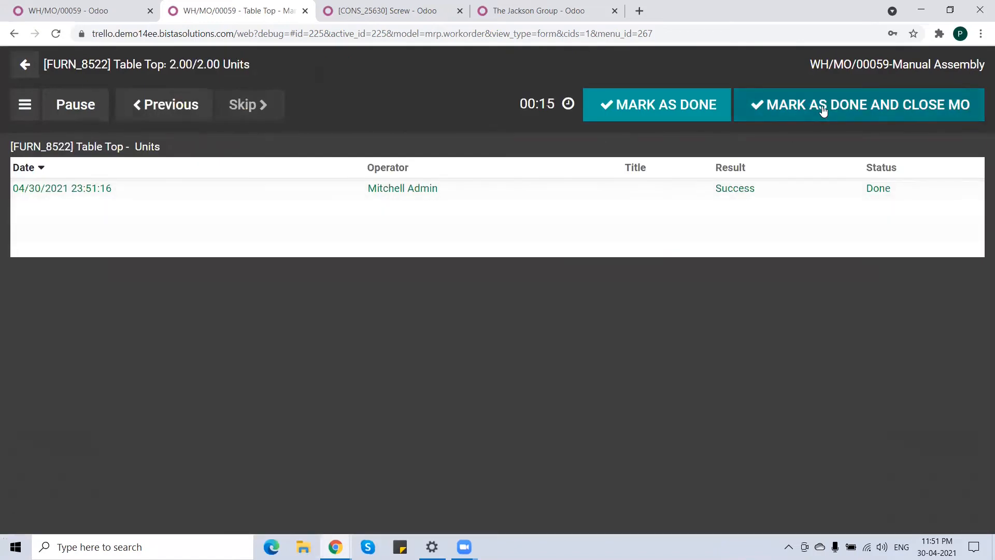
click(823, 111)
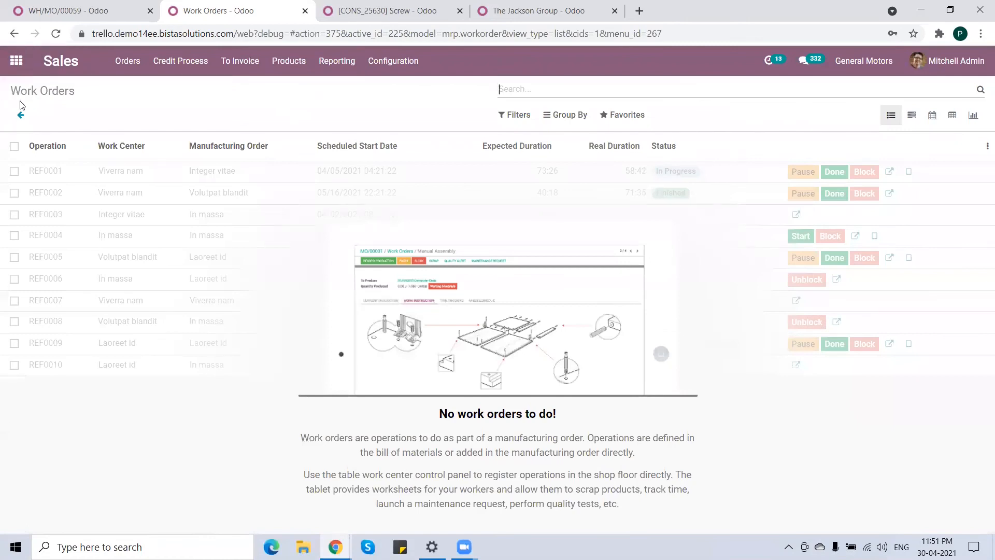
Close the duplicate tab and return to manufacturing order WH/MO/00058.
click(62, 10)
click(304, 11)
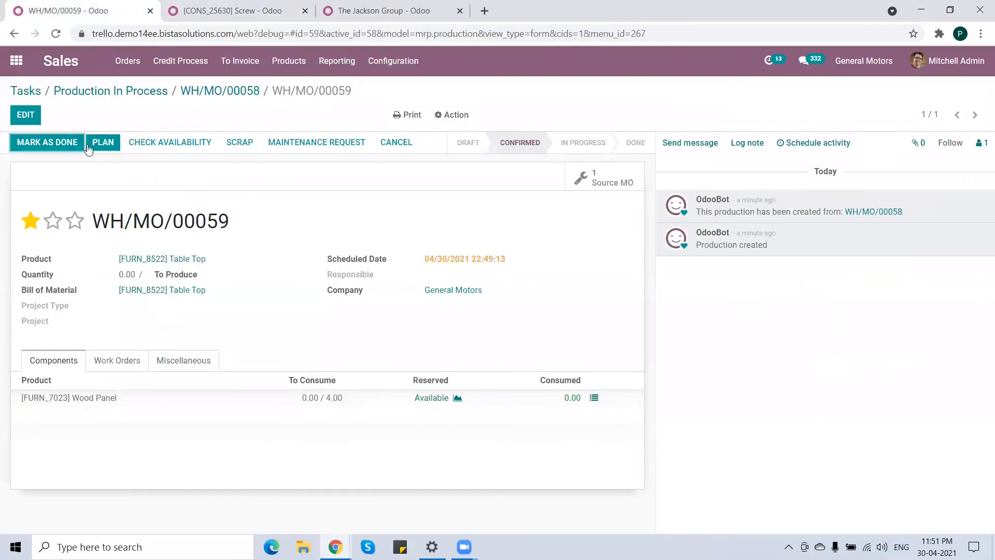
click(220, 92)
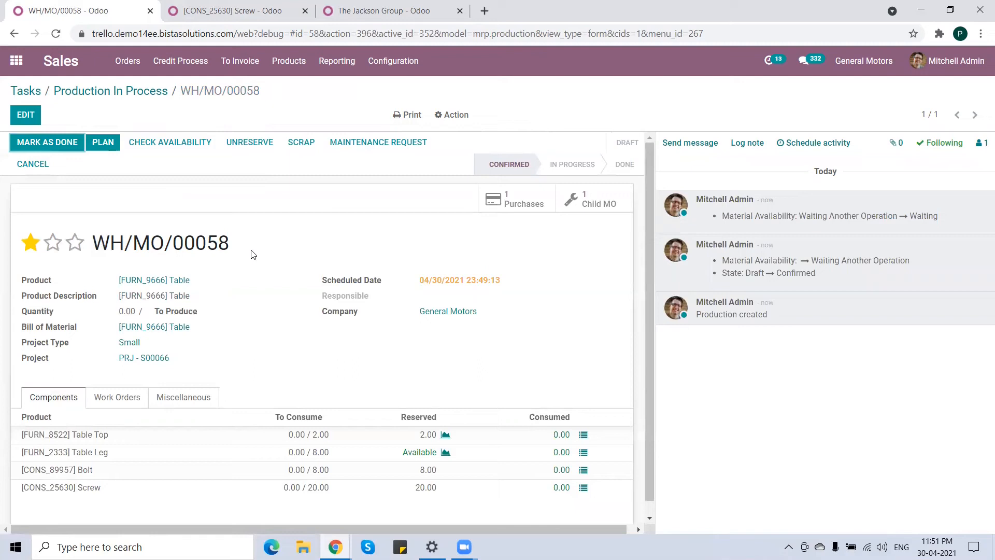
Duplicate the WH/MO/00058 tab, review its work orders, and plan the manufacturing order.
right_click(85, 12)
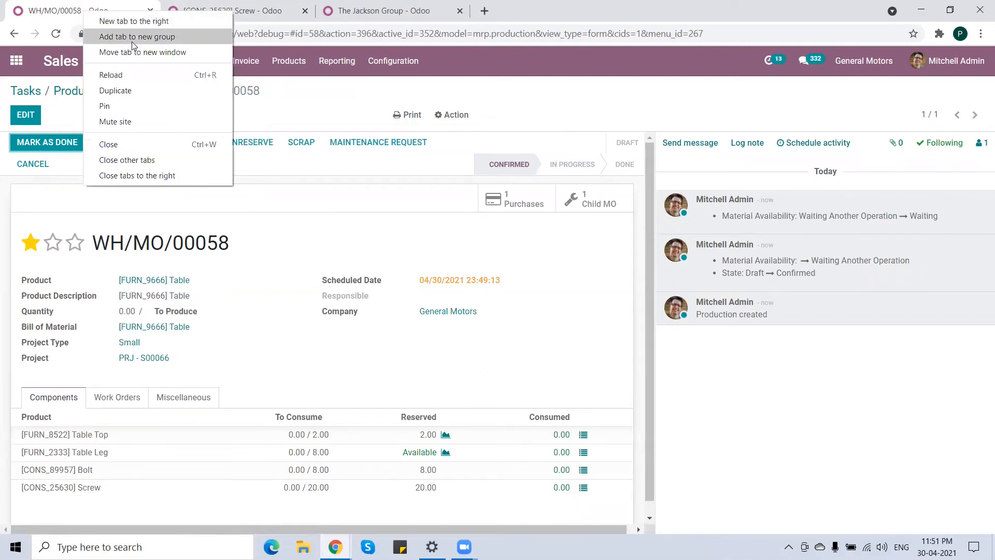
click(139, 90)
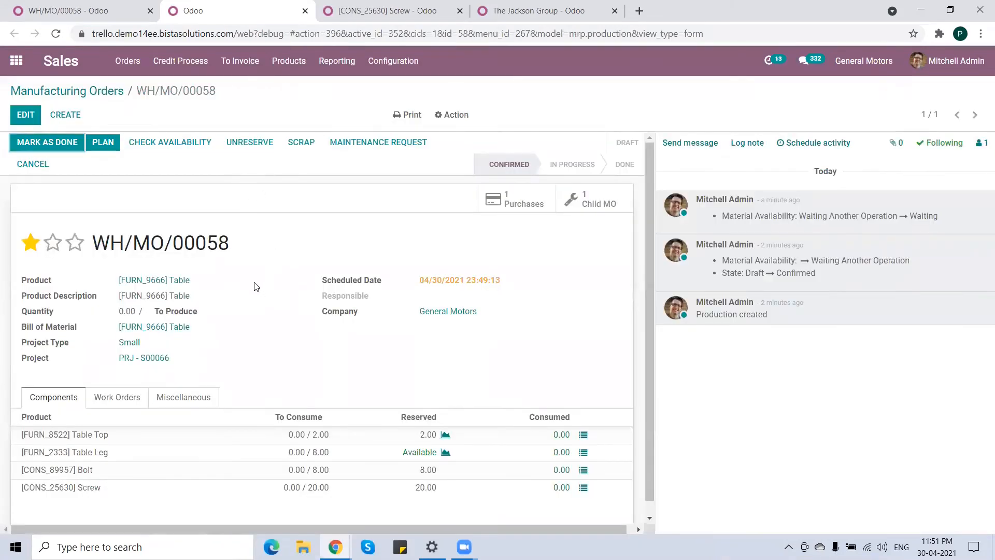
scroll(242, 355, down, 1)
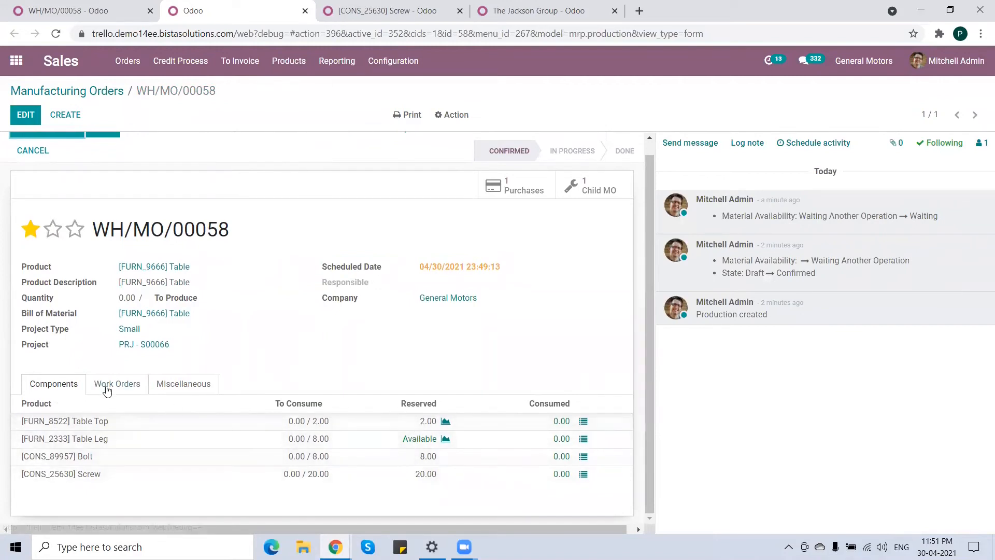
click(126, 386)
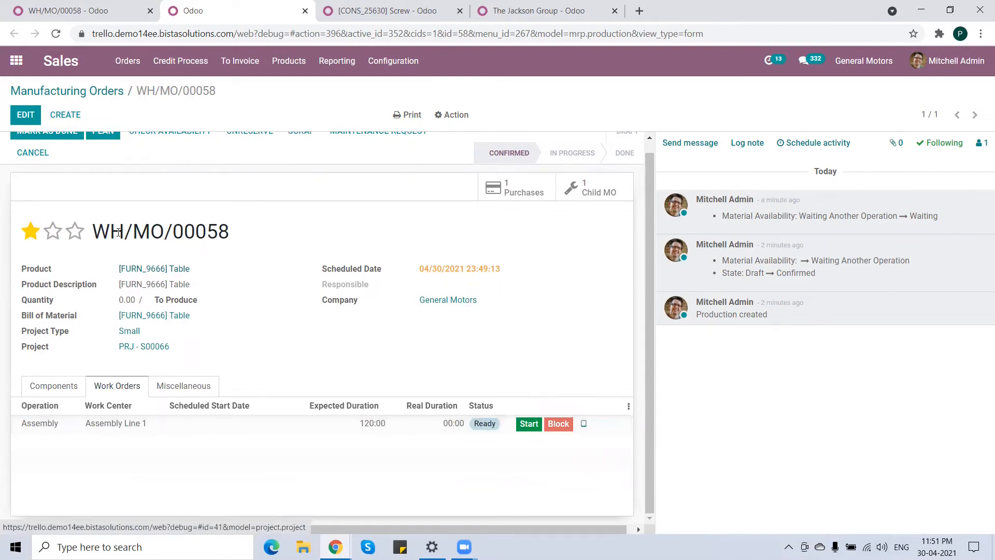
scroll(118, 166, up, 1)
click(106, 146)
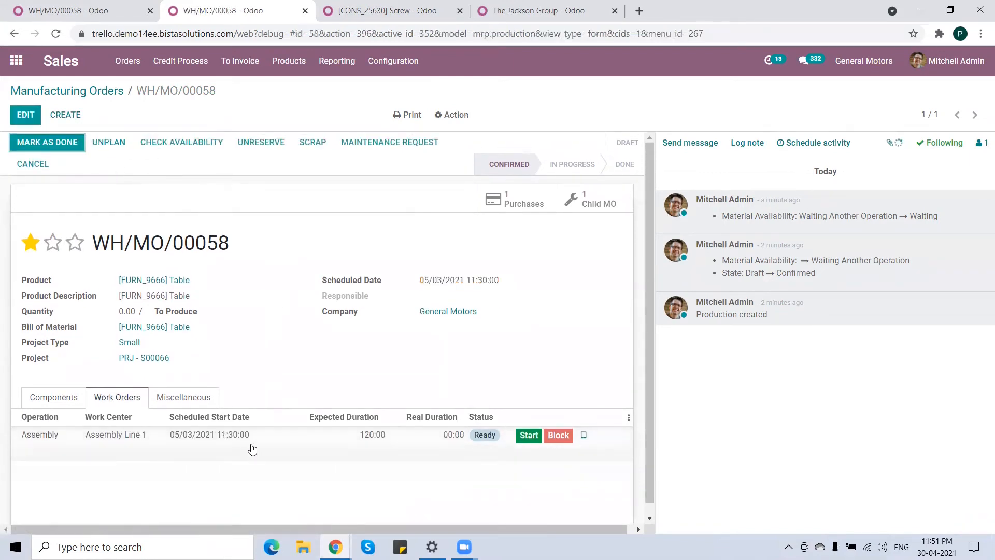
Open the Assembly work order in tablet view and set the produced Table quantity to 2.00.
click(585, 436)
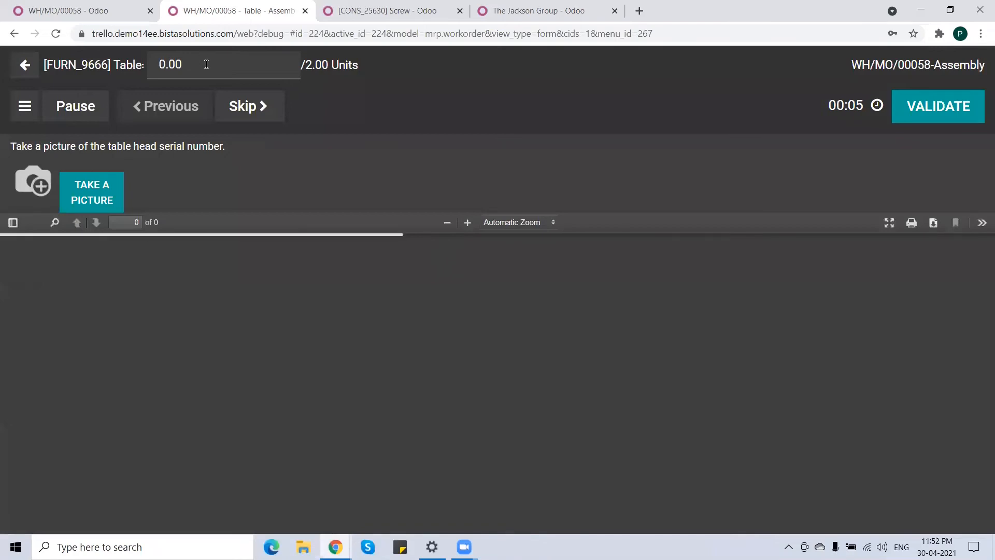
click(201, 61)
text(2)
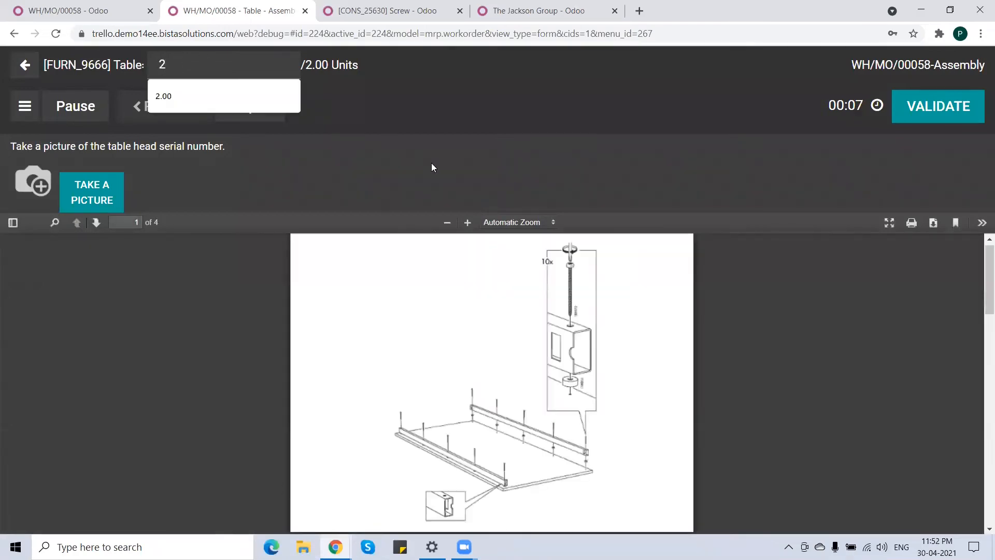
click(405, 97)
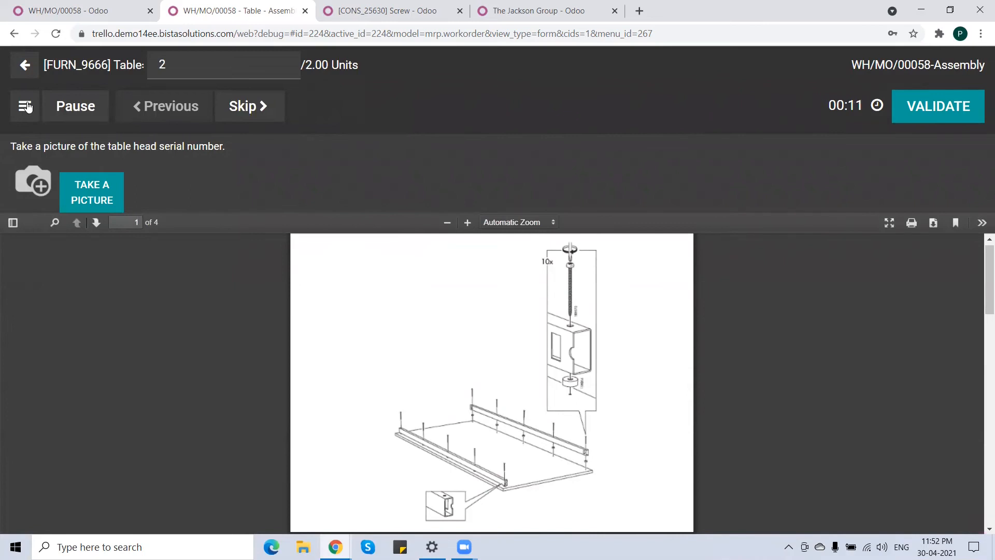
Take a picture of the table head serial number by uploading an image file.
click(26, 106)
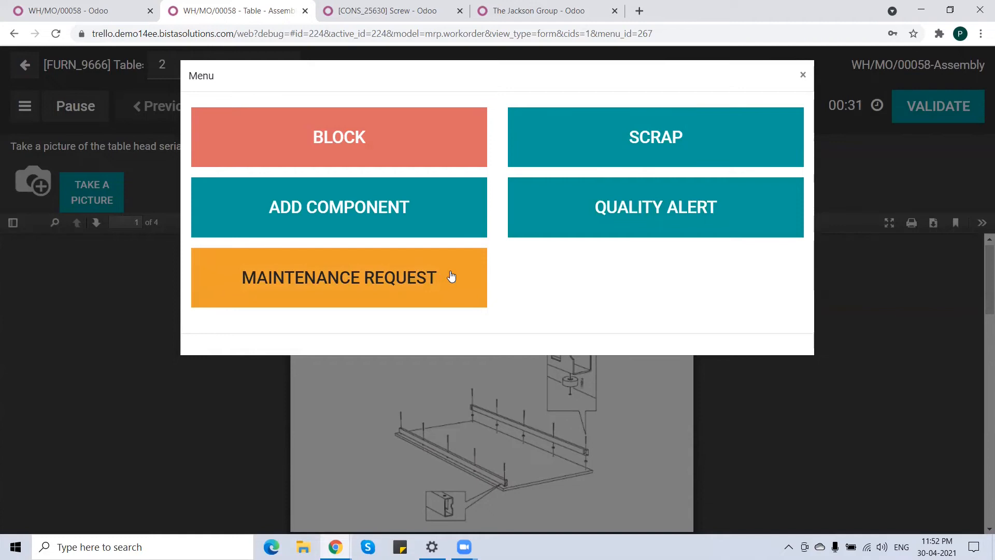
click(803, 75)
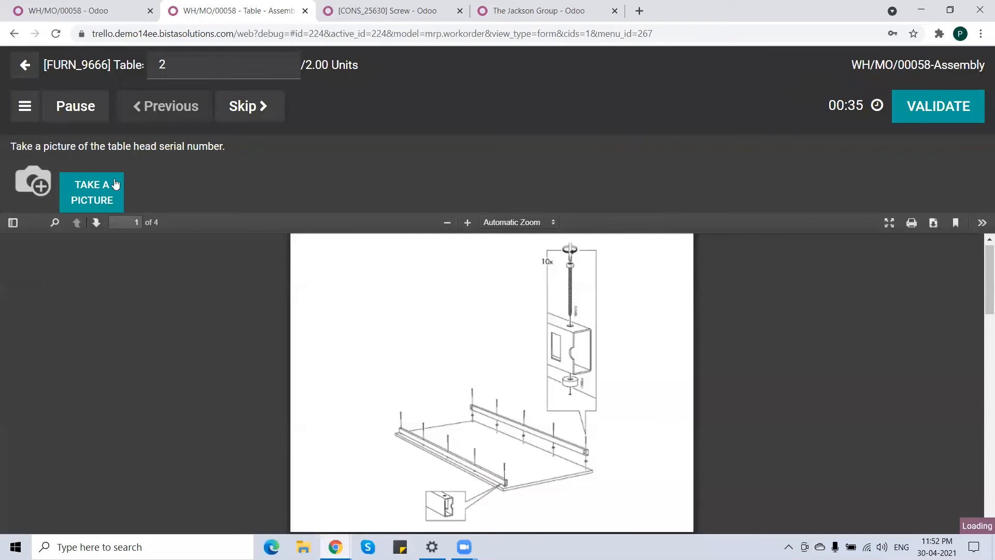
click(98, 195)
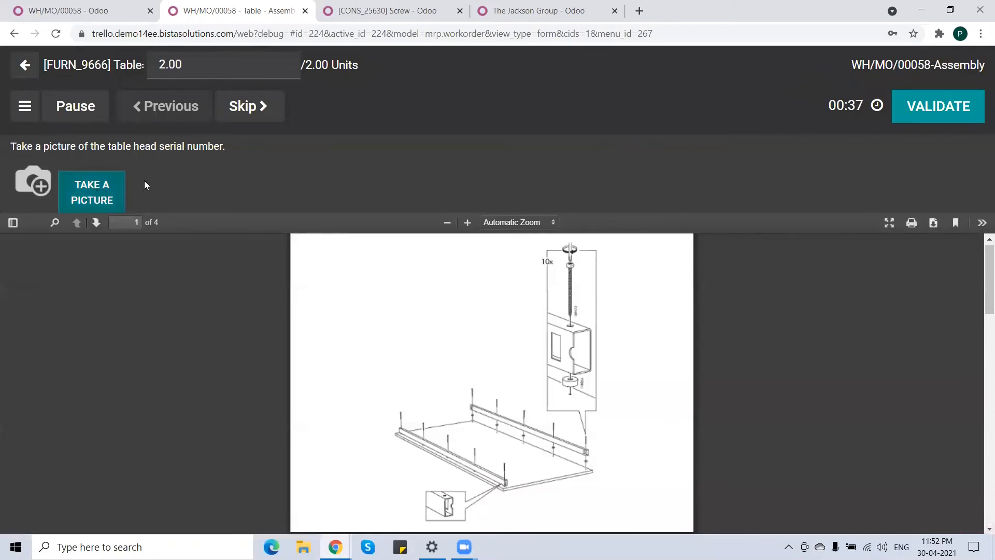
double_click(313, 343)
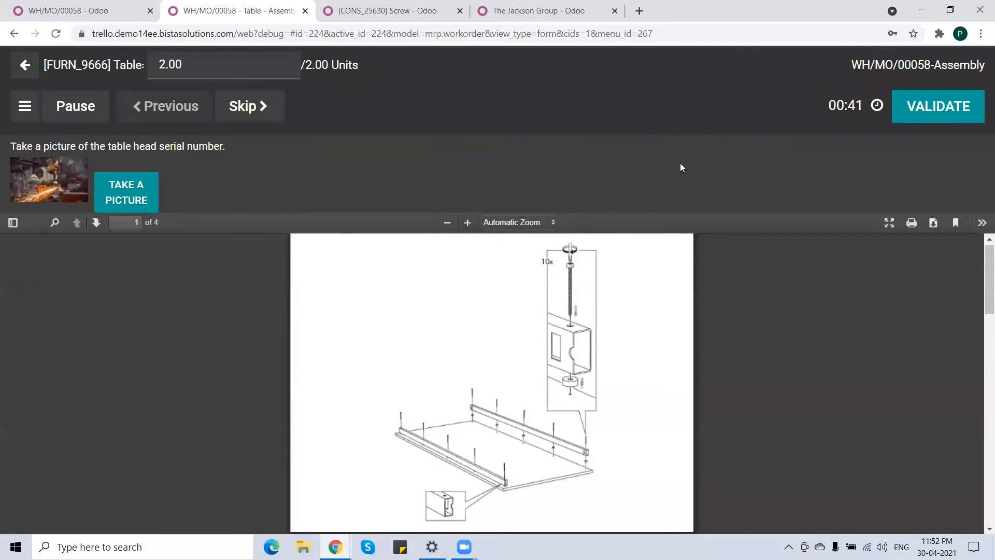
Validate the picture step and register consumption of the Table Top, Table Leg, Bolt and Screw components.
click(933, 104)
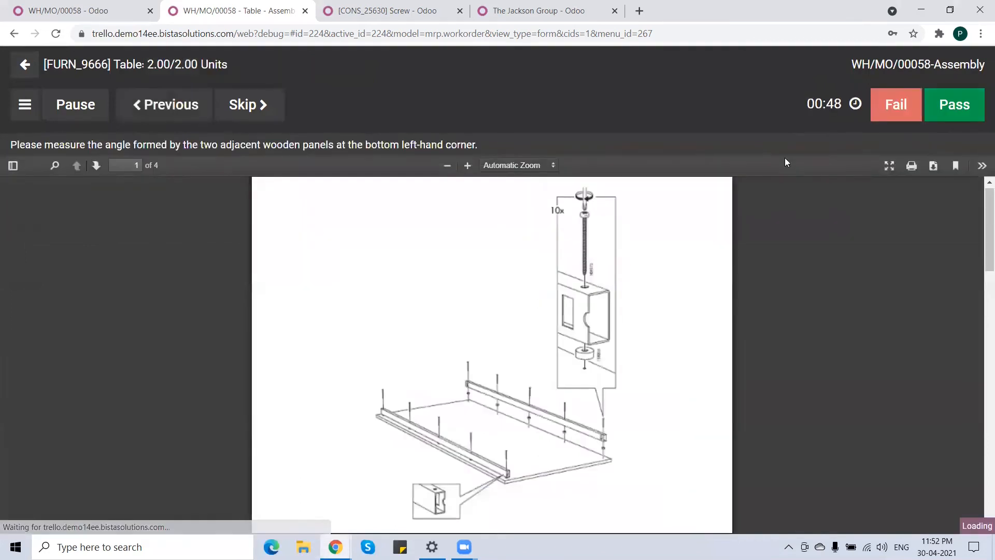
click(954, 104)
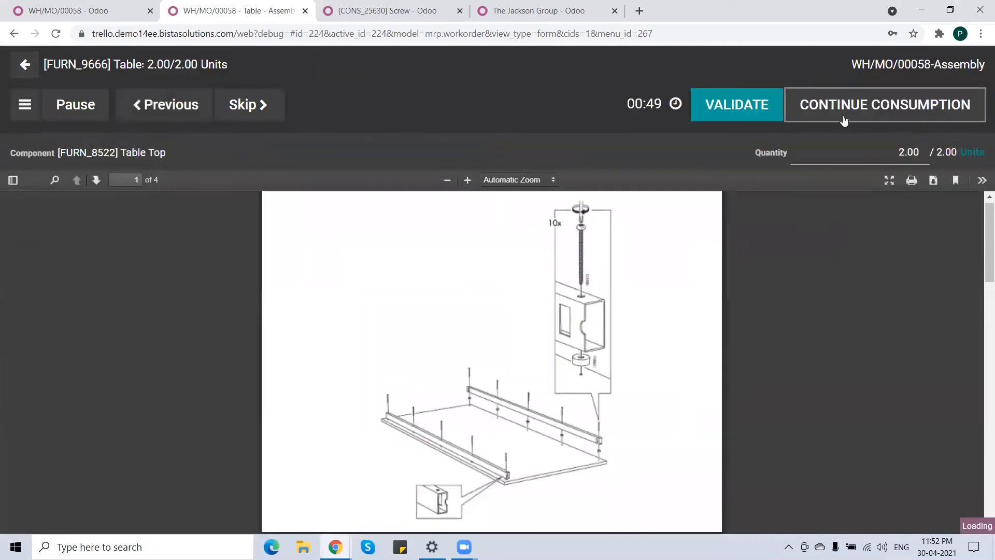
click(747, 111)
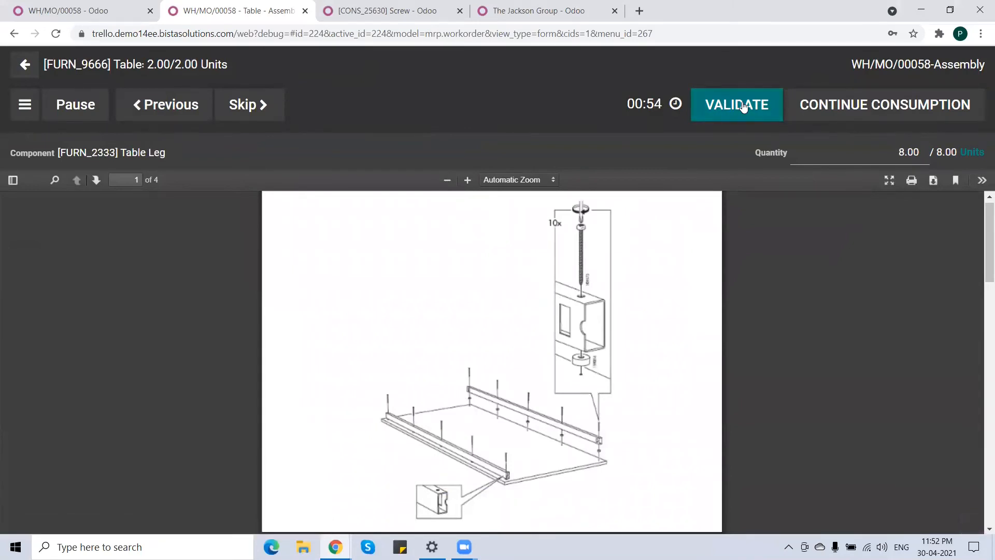
click(744, 107)
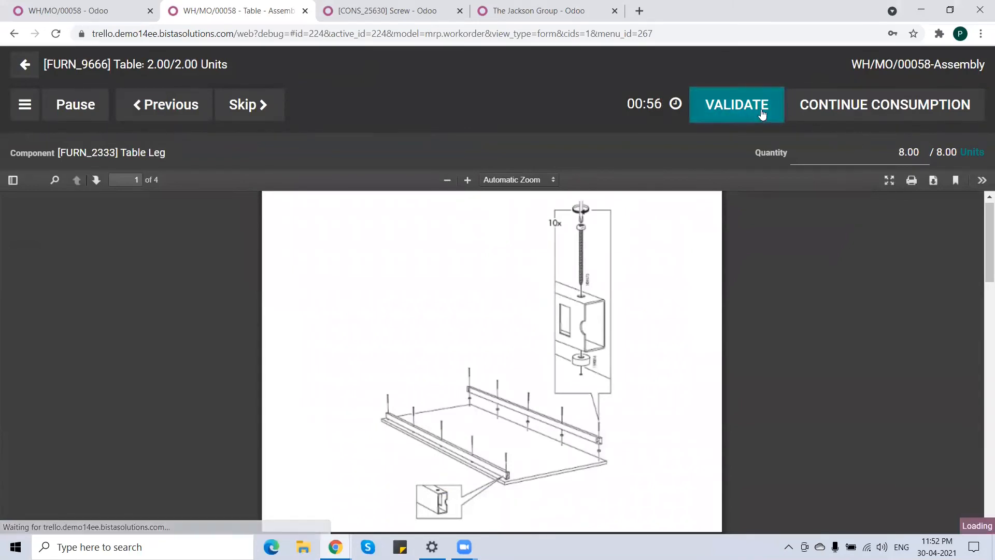
click(747, 110)
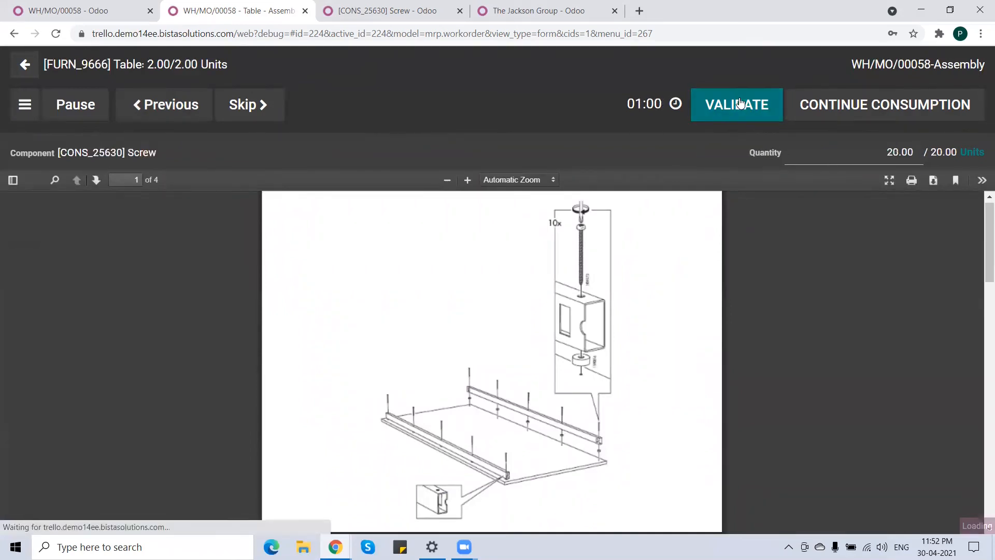
click(734, 105)
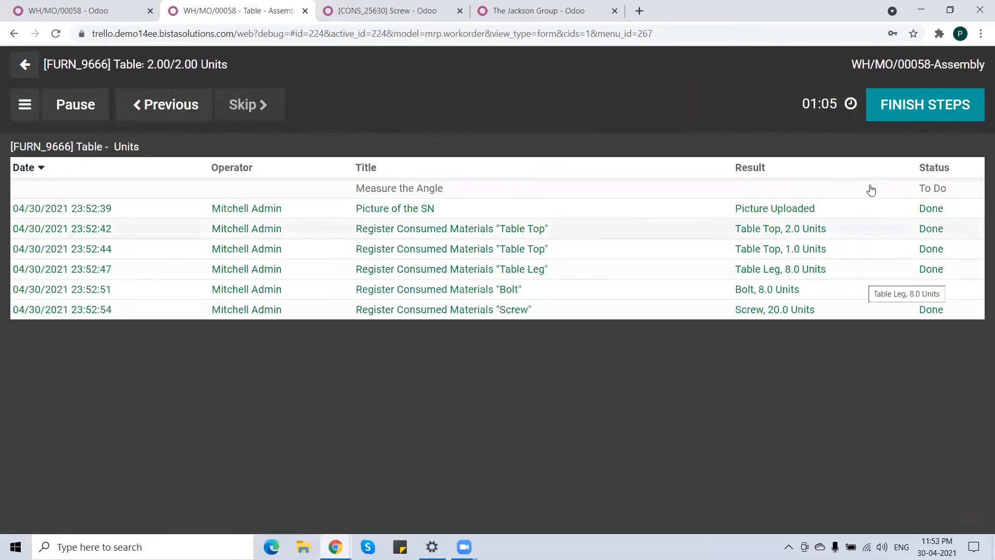
Finish the steps, pass the angle measurement check, and mark the work order done closing the MO.
click(912, 106)
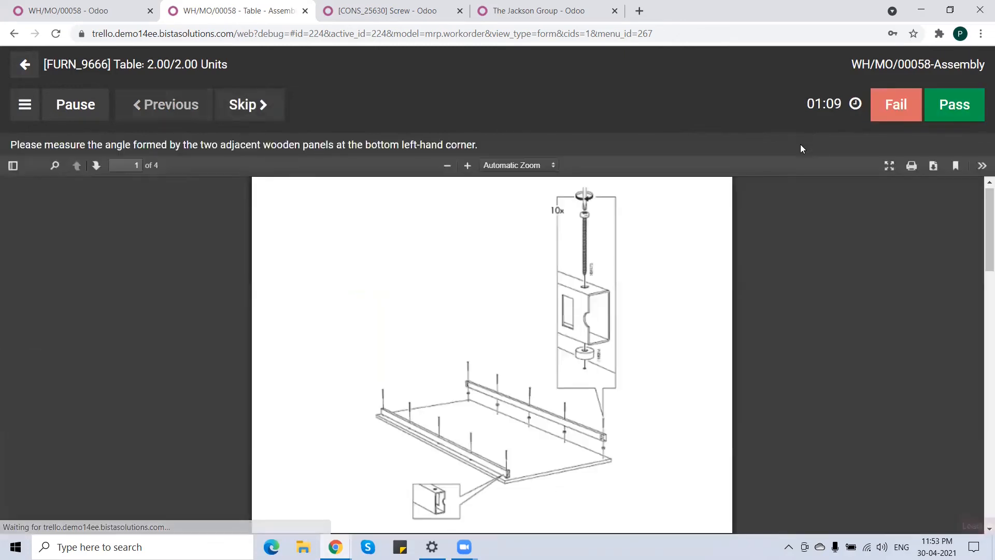
click(953, 106)
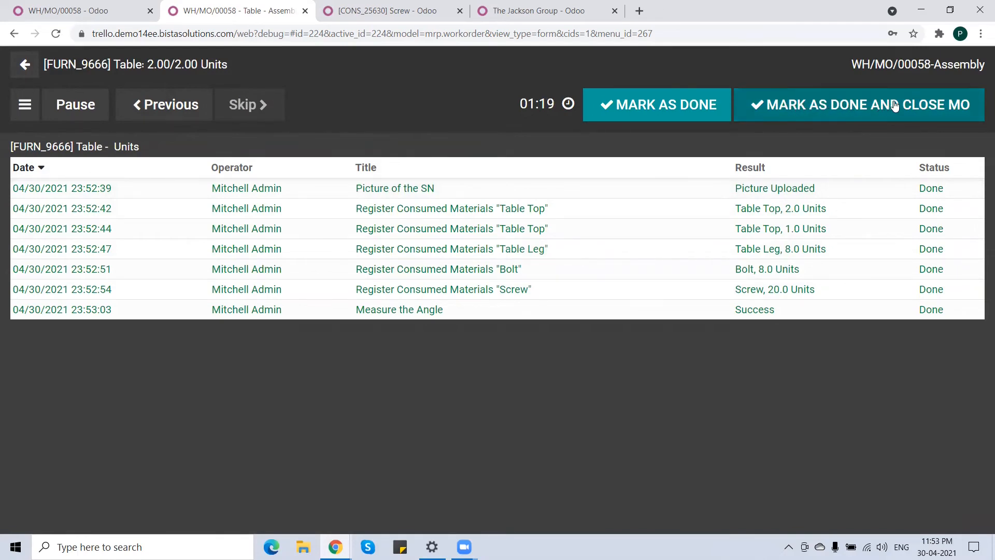
click(860, 104)
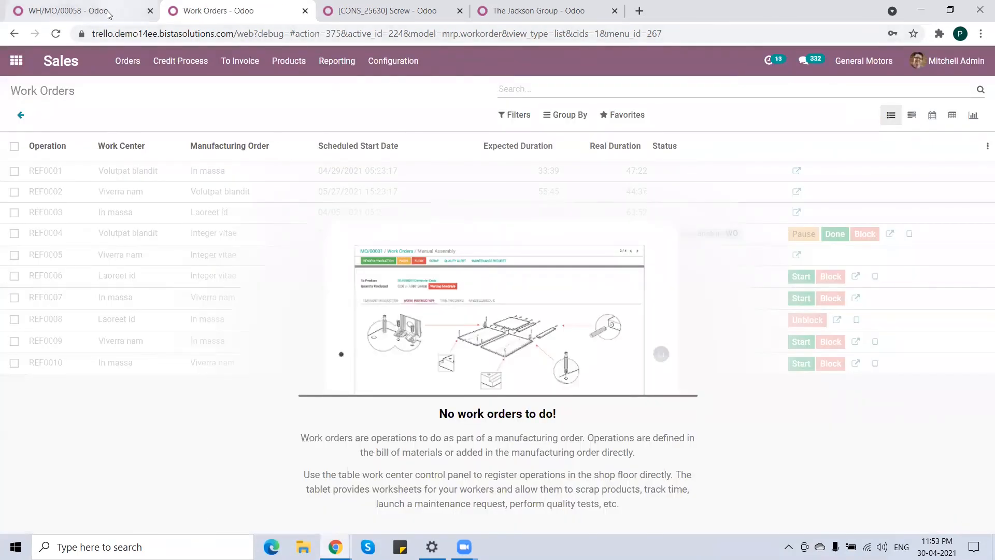
Mark the Production In Process task linked to manufacturing order WH/MO/00058 as done.
click(112, 11)
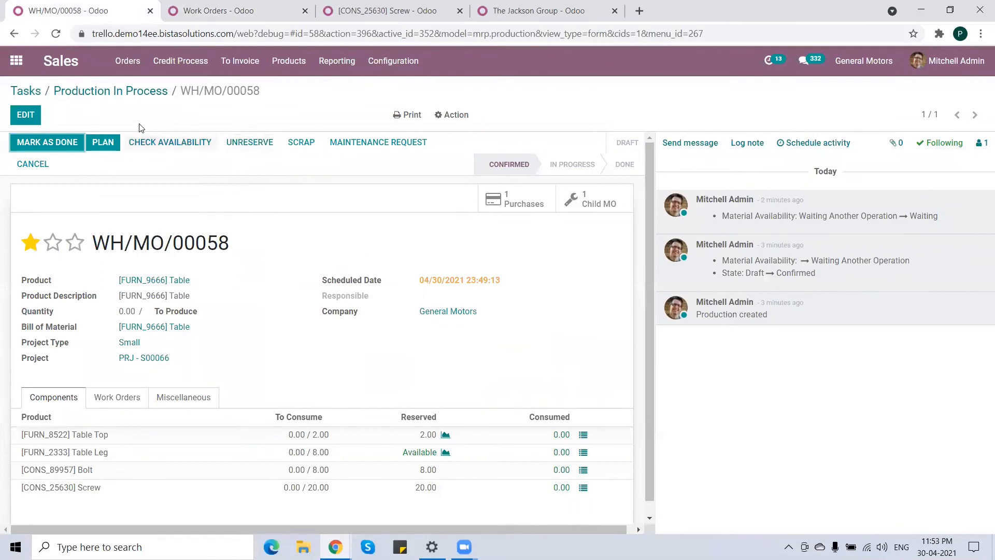
click(141, 93)
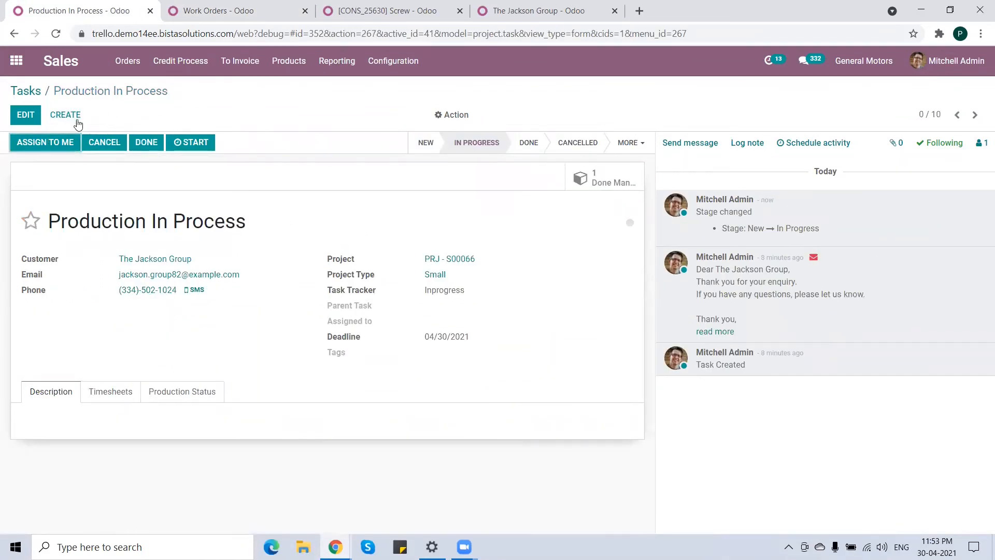
click(146, 143)
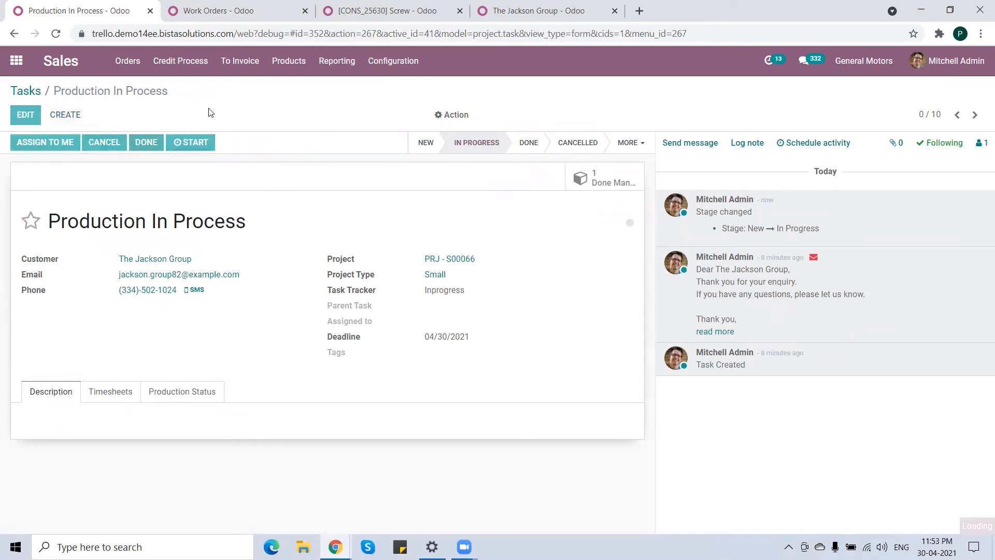
Move the Order Mailed Out completed task from New to In Progress and open it.
click(32, 93)
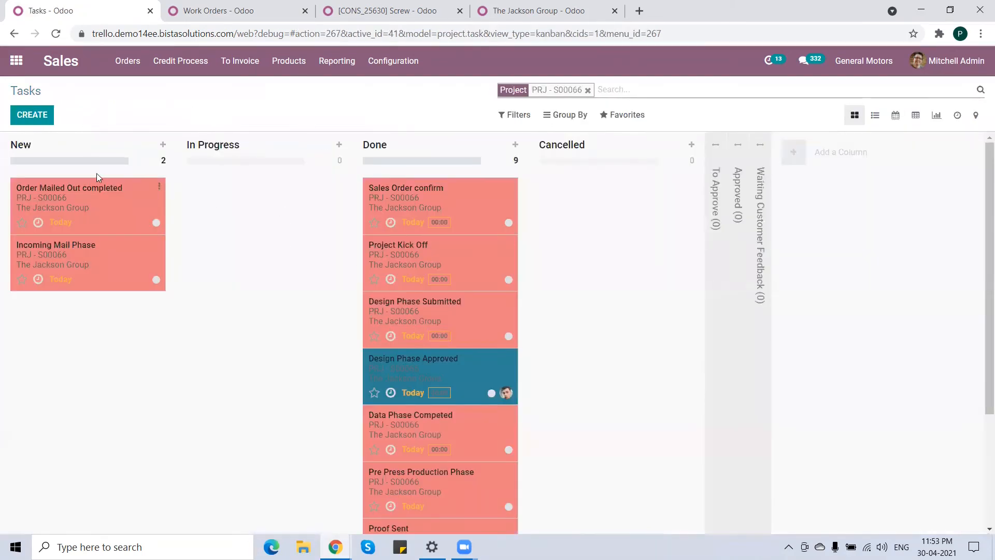
drag(89, 191, 245, 193)
double_click(262, 190)
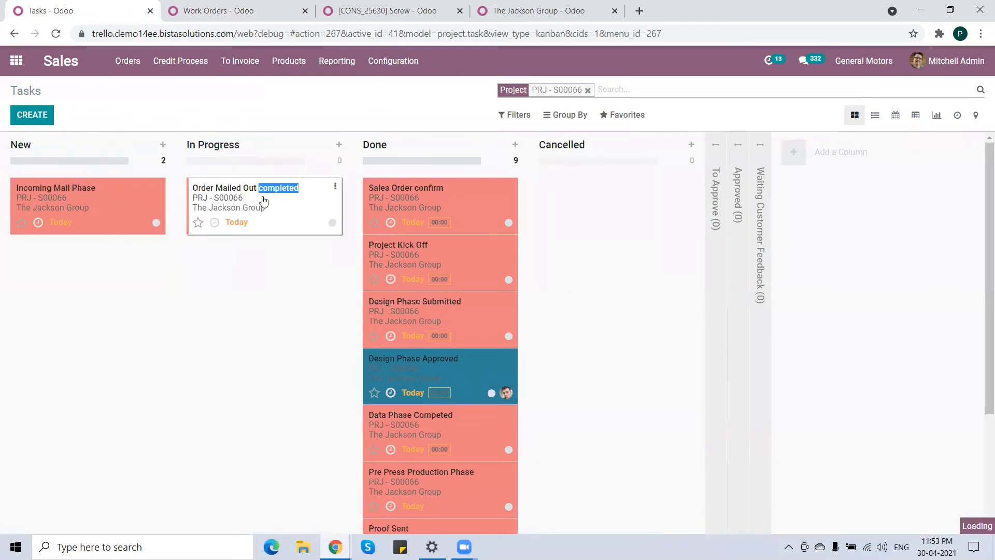
click(254, 207)
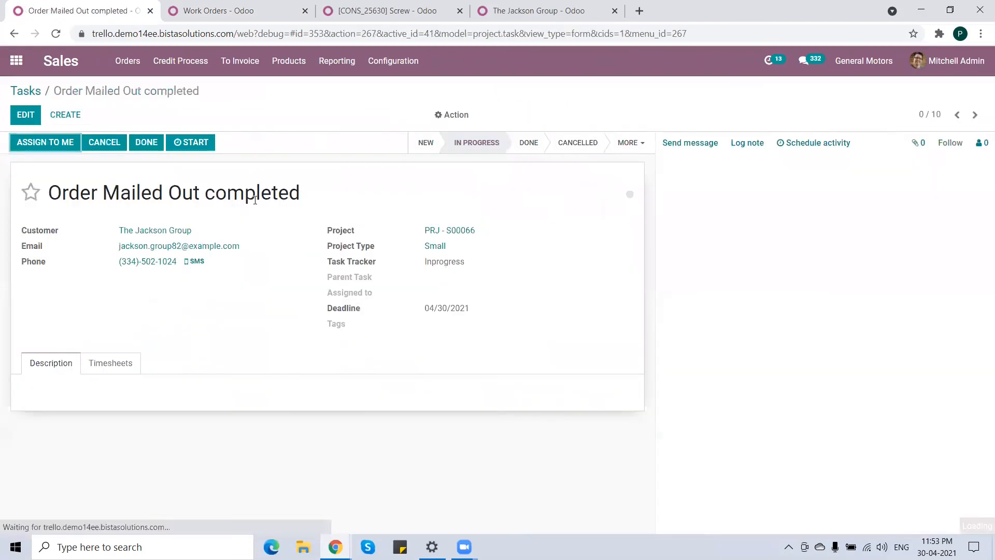
Set the task's initially planned hours to 5 in its timesheets.
click(122, 378)
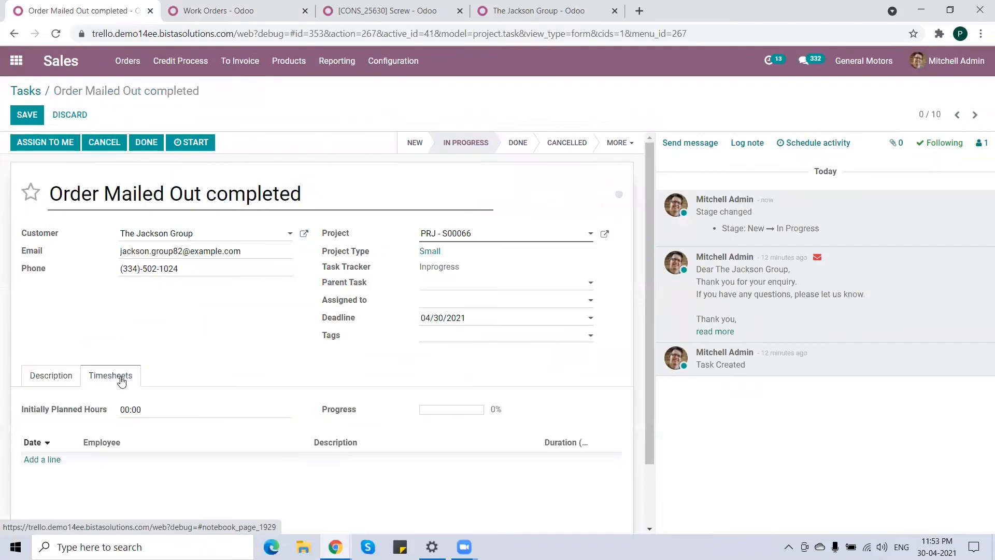
drag(141, 410, 126, 409)
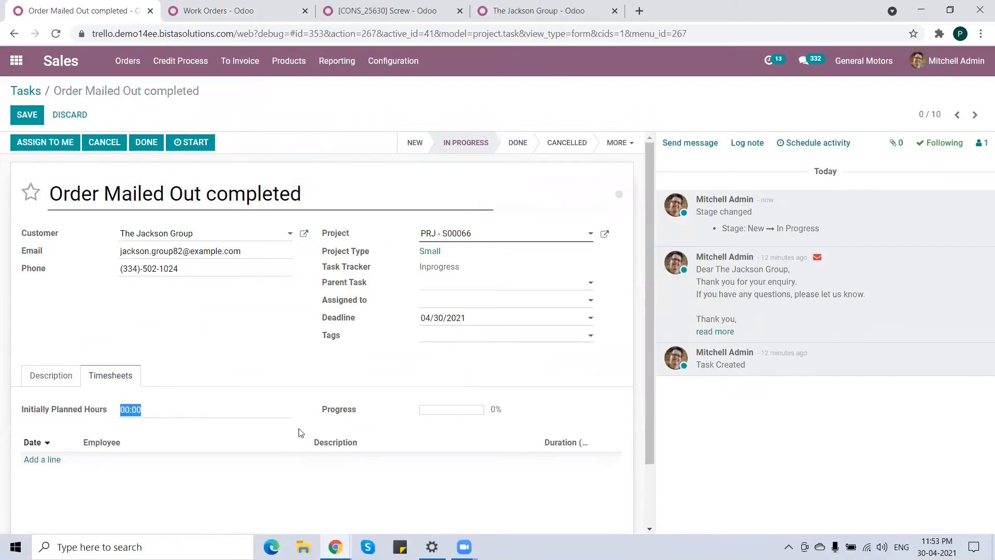
text(5)
Log a 2-hour timesheet line for an employee described as 'Prepare Documents & explain to the team'.
click(136, 458)
click(167, 465)
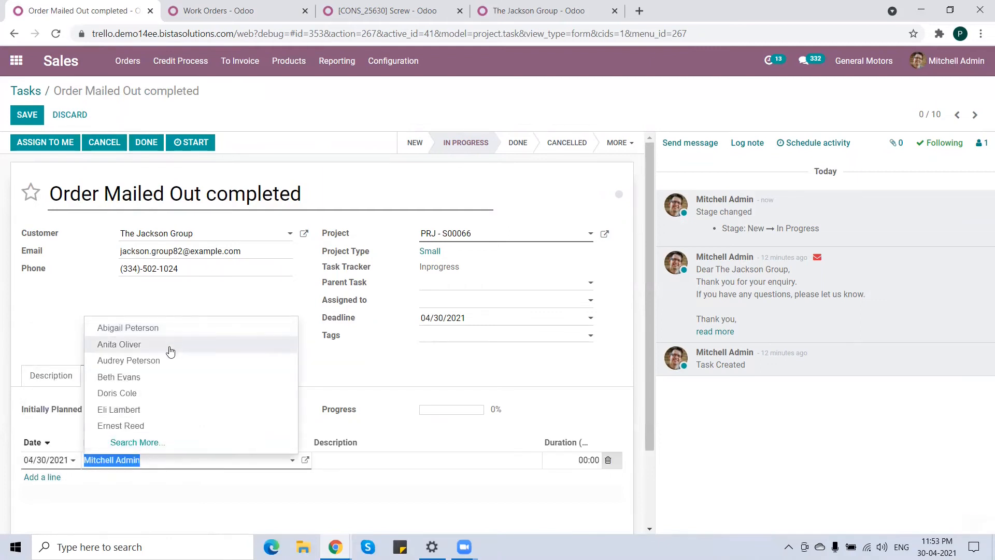
click(170, 347)
click(354, 459)
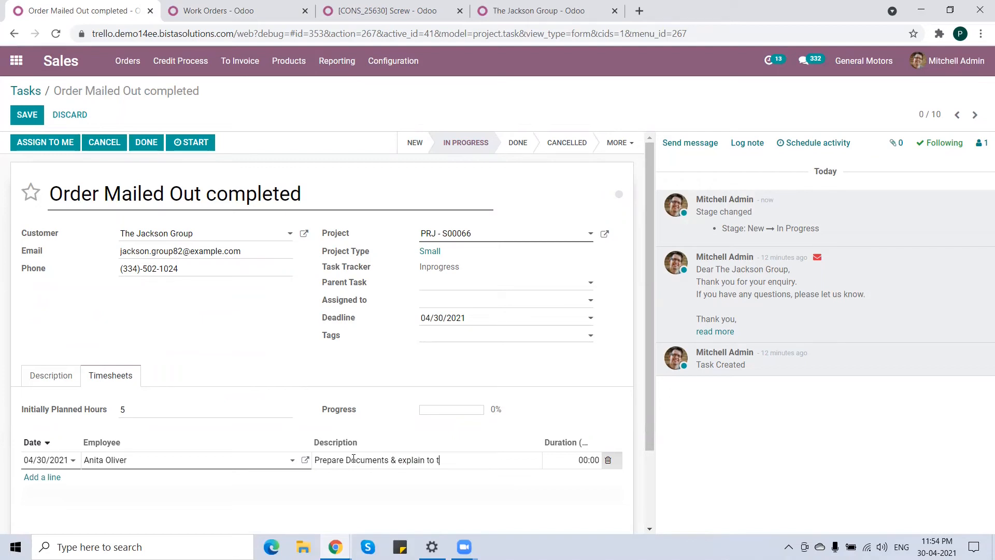
key(Tab)
text(2)
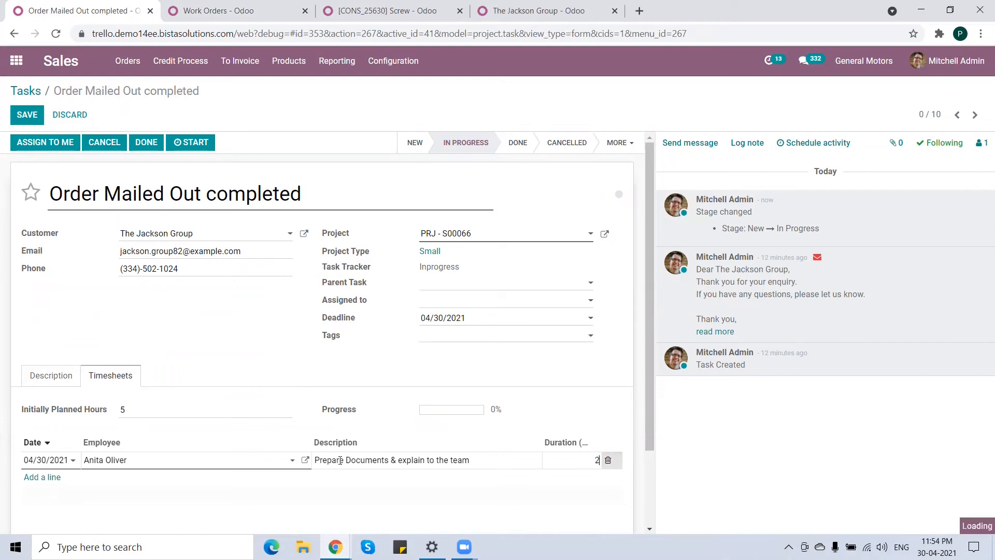
Log a second 2-hour timesheet line for another employee described as 'Meeting with customer'.
click(55, 477)
click(178, 481)
click(151, 395)
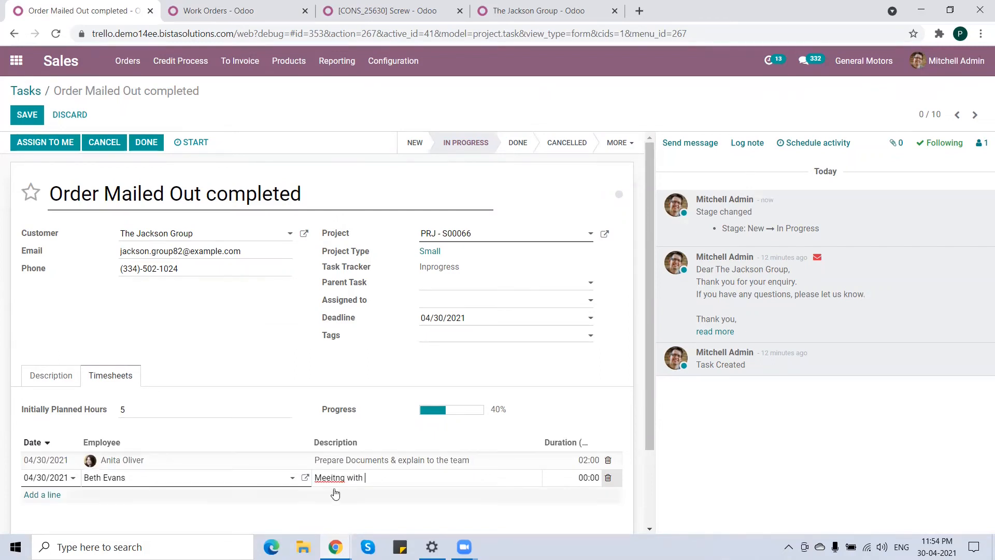
key(BackSpace)
key(Right)
text(i)
key(Tab)
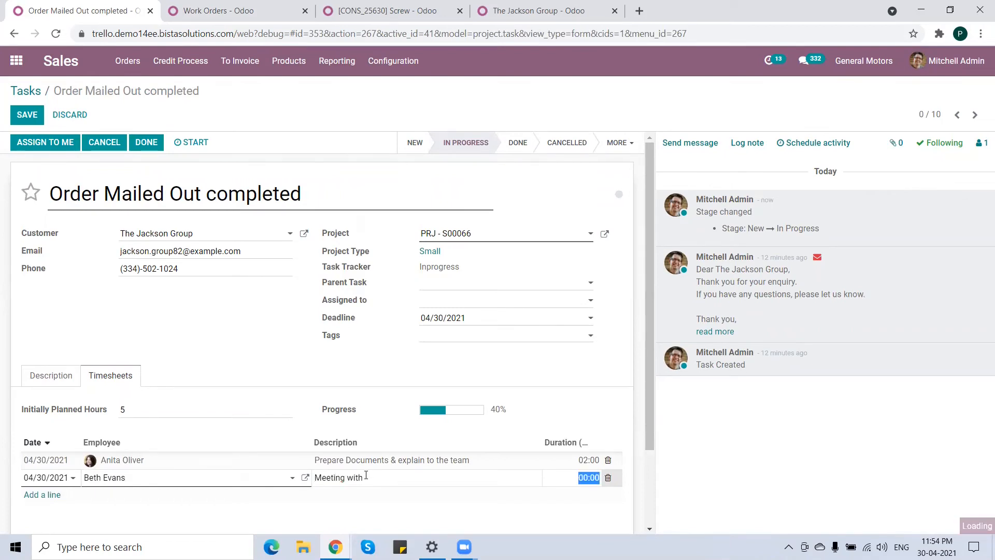
click(382, 477)
triple_click(383, 477)
click(383, 477)
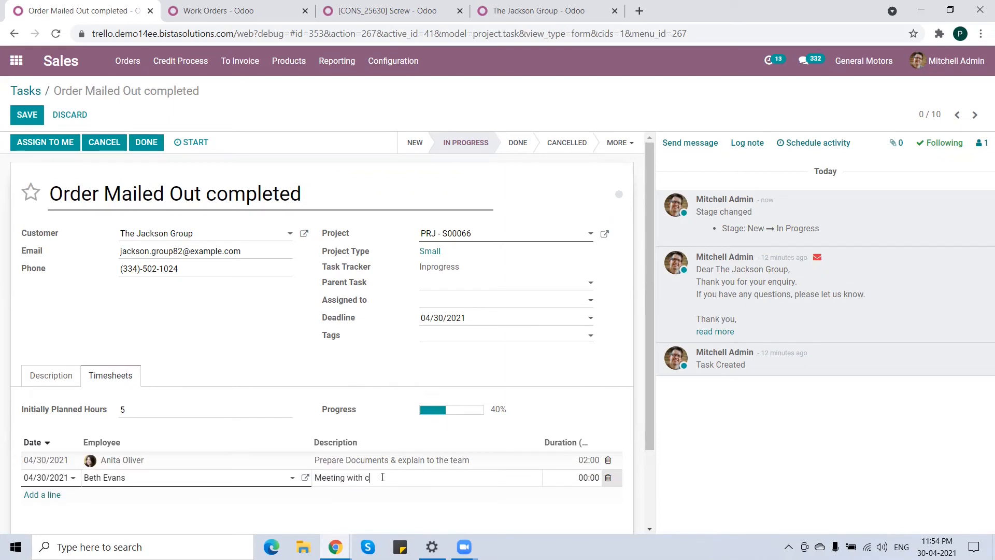
key(Tab)
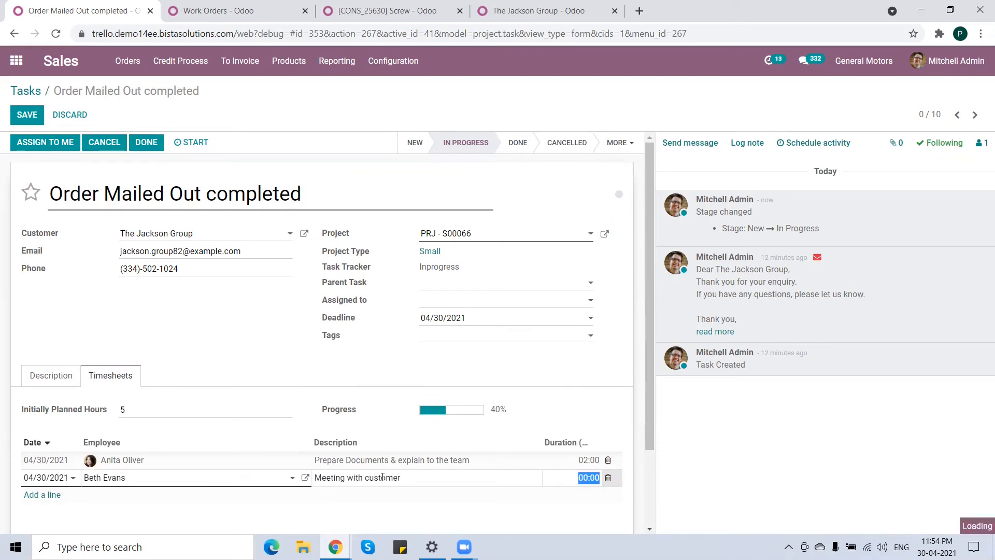
text(2)
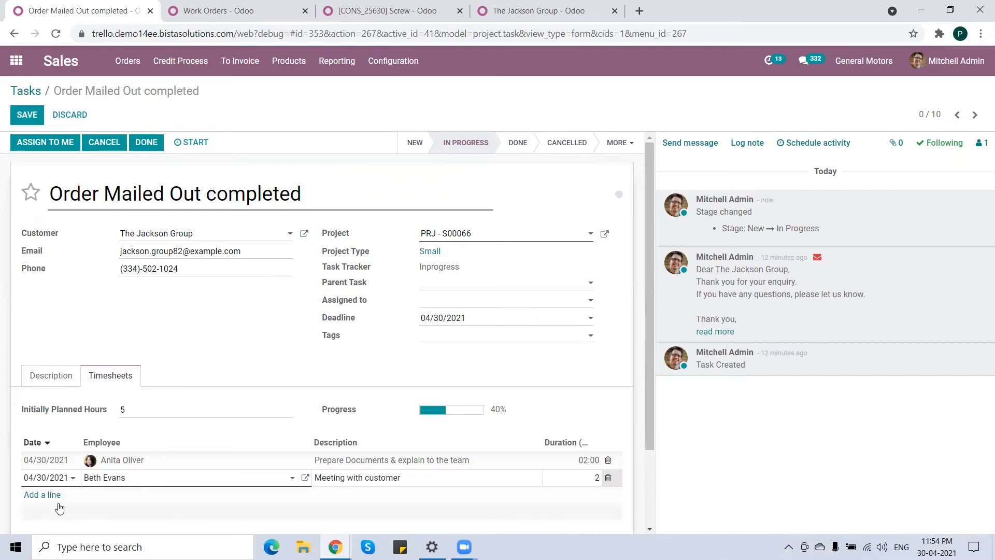
Log a third 1-hour timesheet line for another employee described as 'Post meeting prepare documents'.
click(168, 496)
click(177, 405)
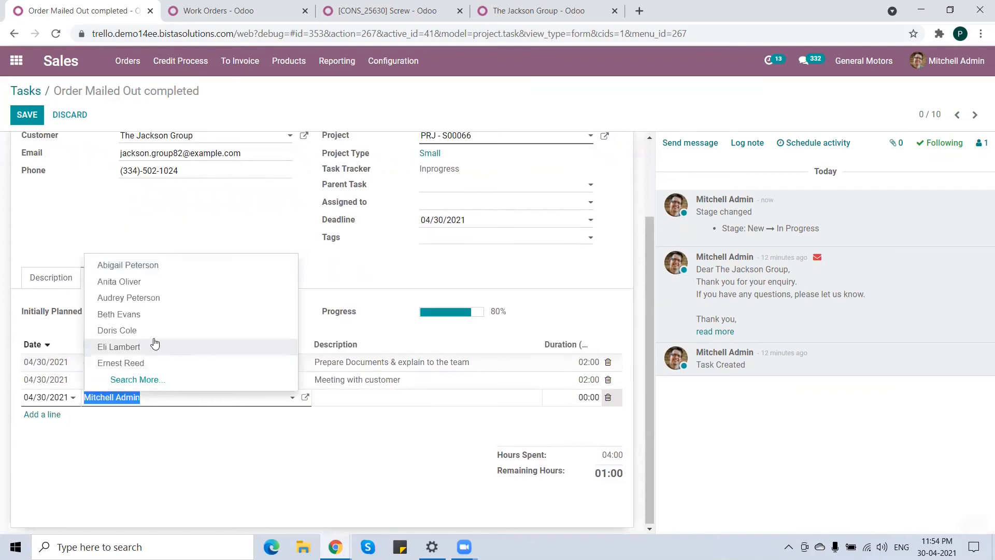
click(157, 346)
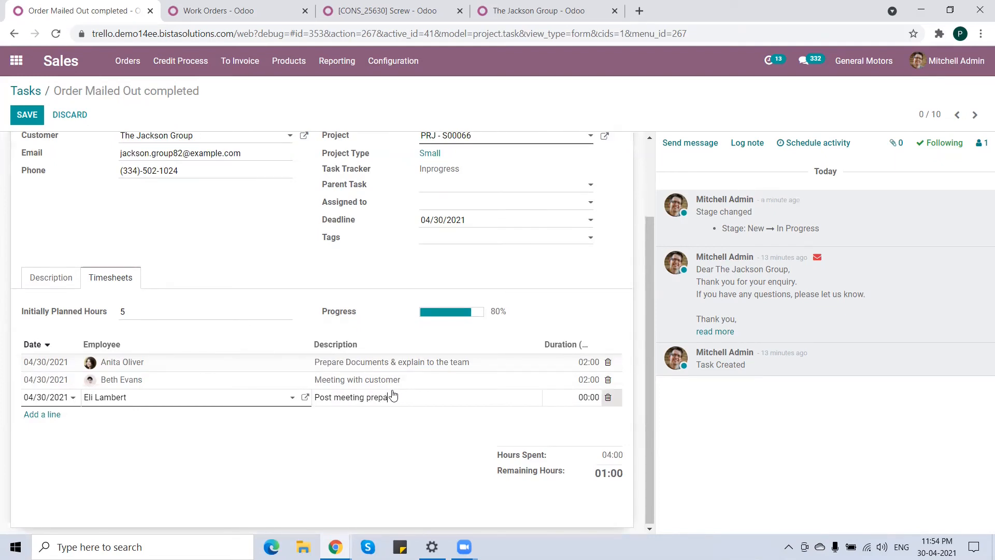
text(s)
key(Tab)
text(1)
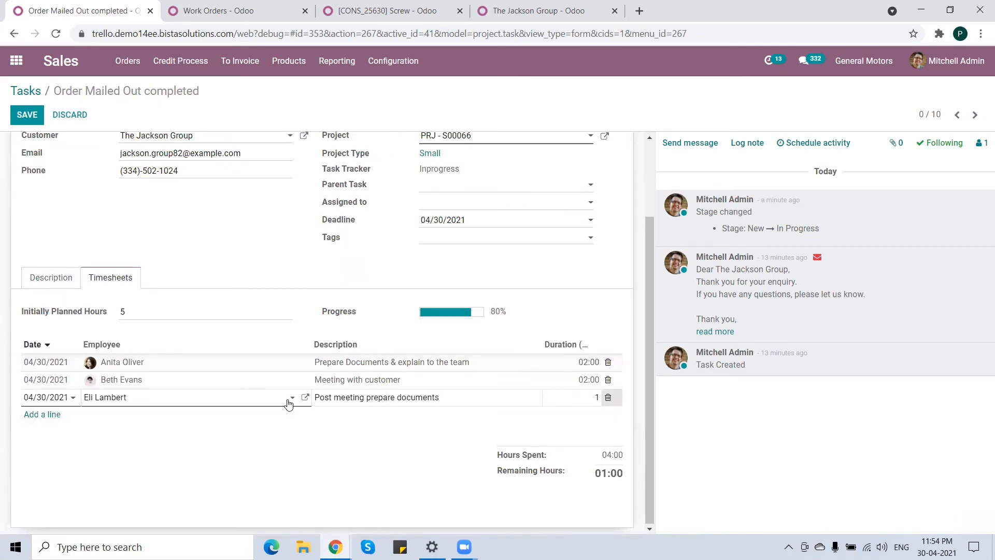
Save the Order Mailed Out completed task and mark it done.
scroll(289, 404, up, 3)
click(201, 285)
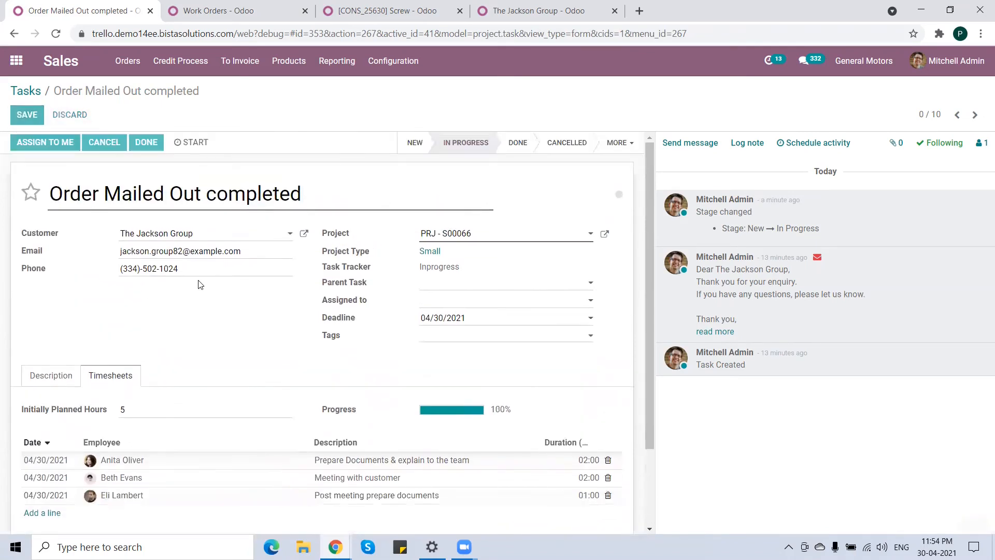
key(alt+s)
click(147, 142)
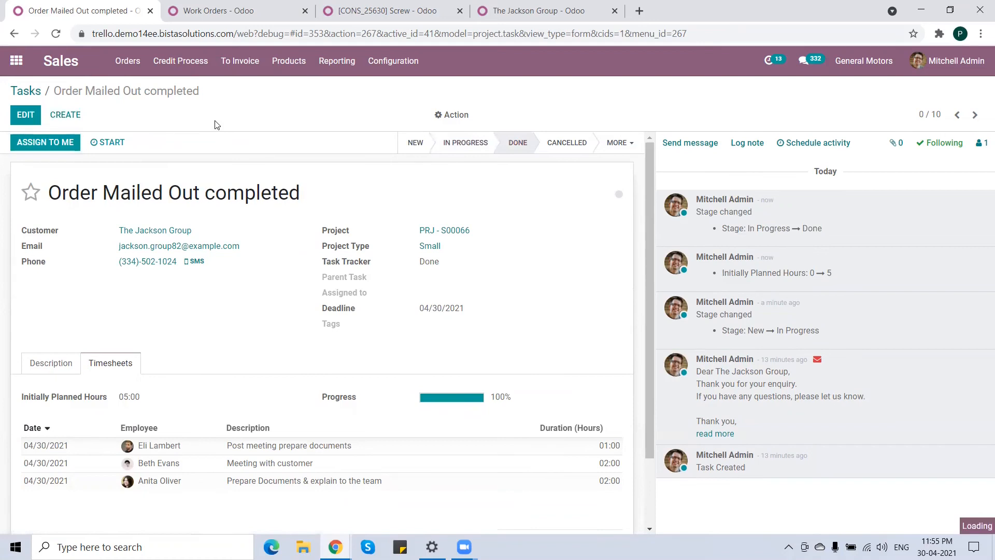
Move the Incoming Mail Phase task to In Progress and complete it.
key(alt+Left)
drag(83, 199, 245, 200)
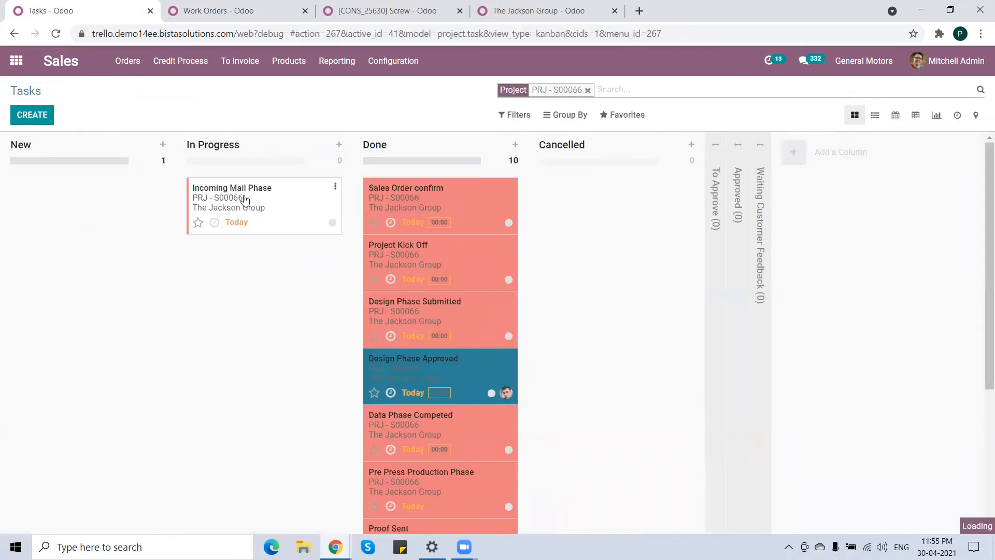
click(277, 207)
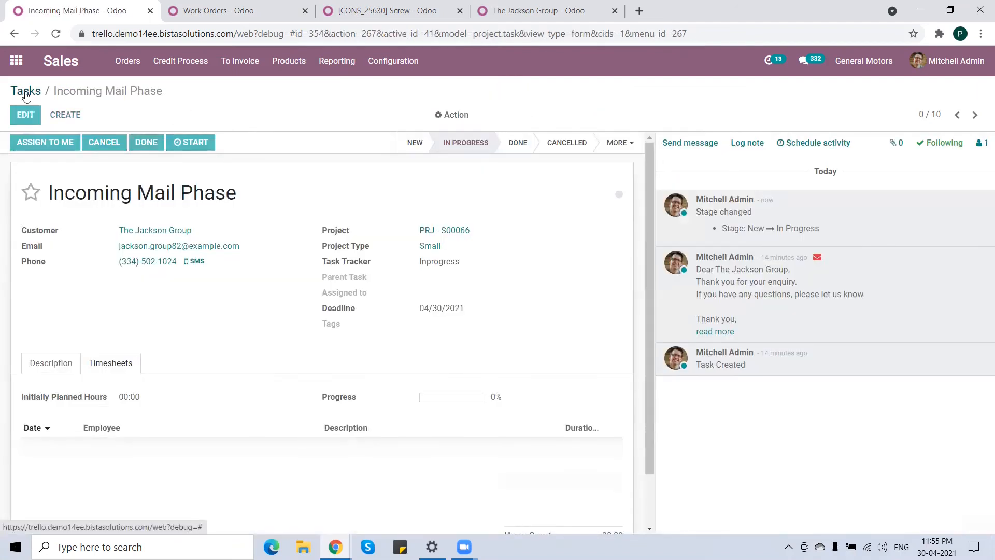
click(26, 92)
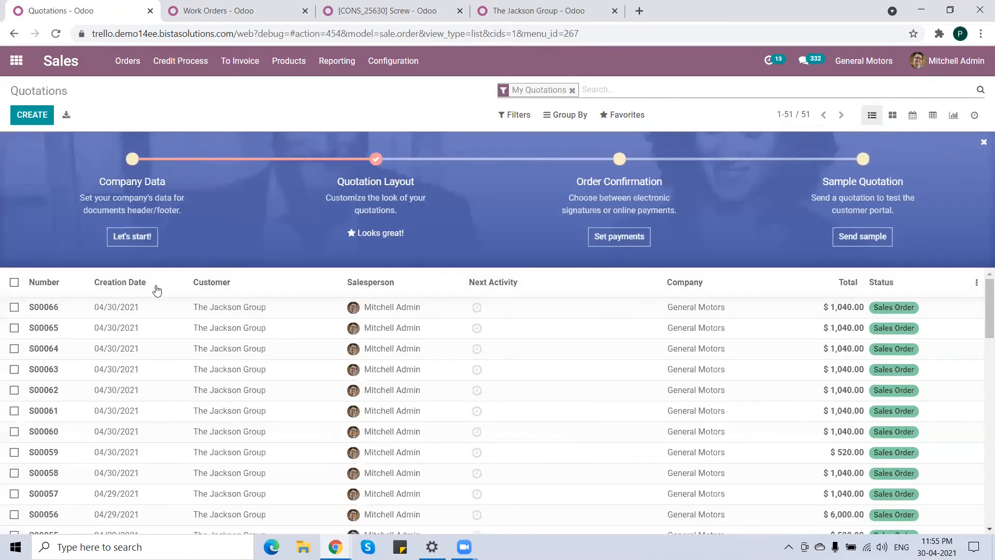
Review project PRJ - S00066's tasks and mark the project as done.
click(148, 311)
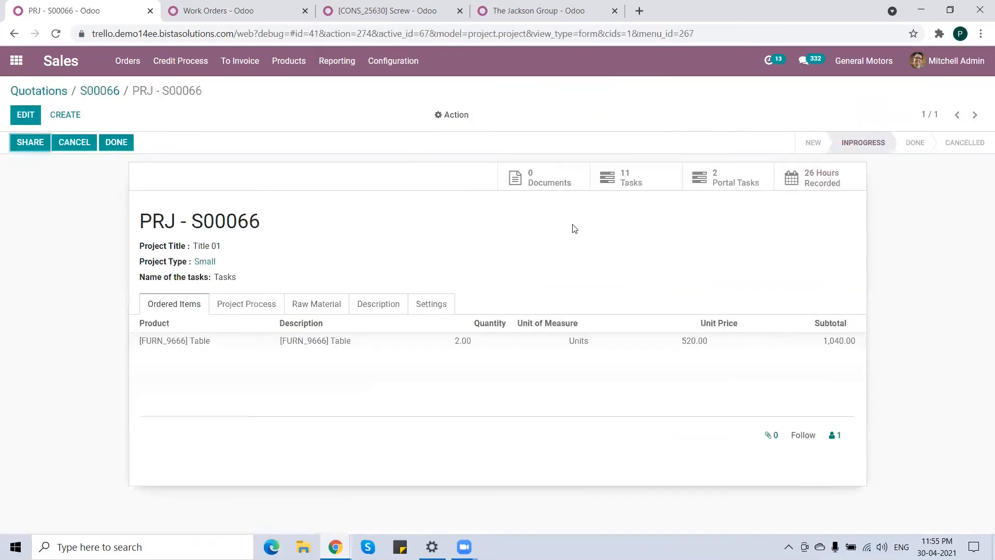
click(648, 175)
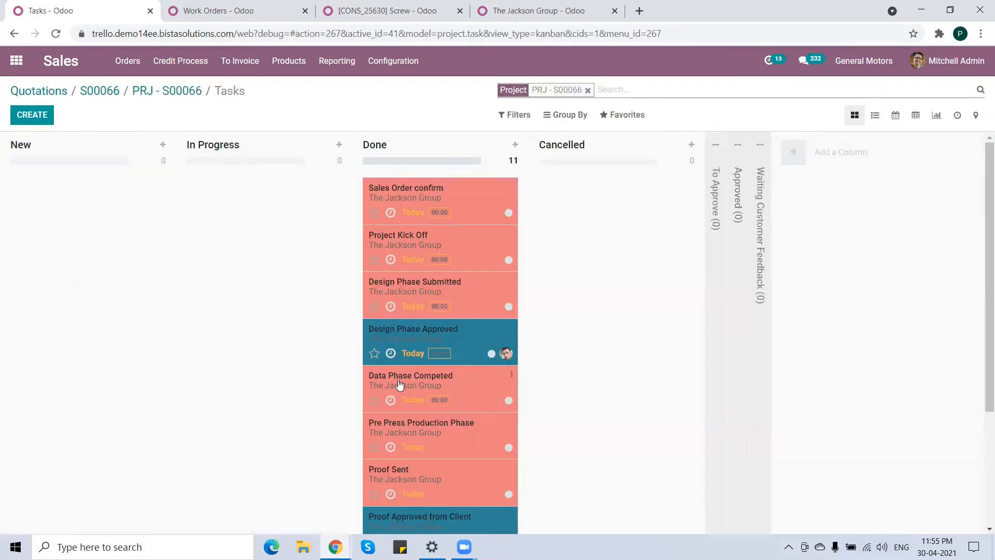
scroll(398, 383, down, 3)
scroll(400, 356, up, 3)
click(165, 90)
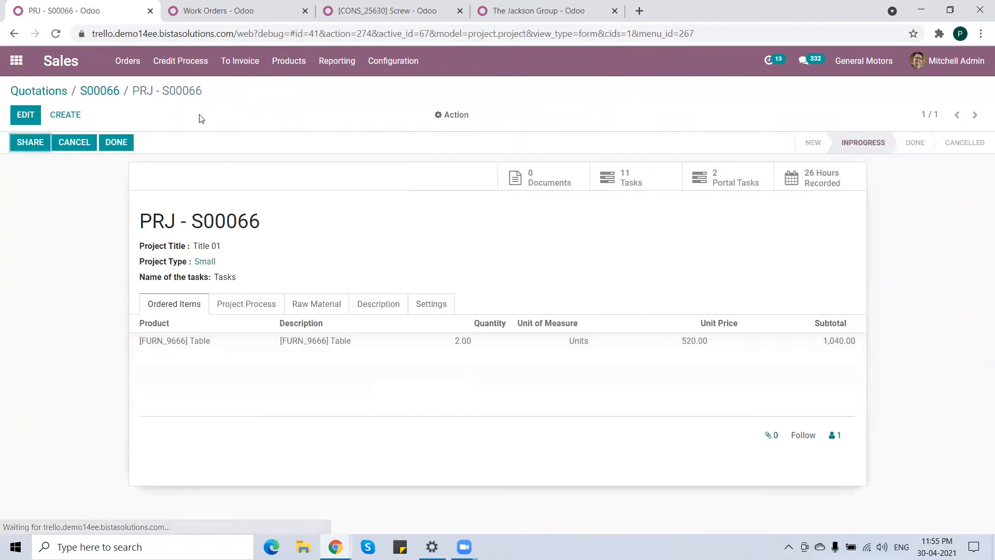
click(116, 143)
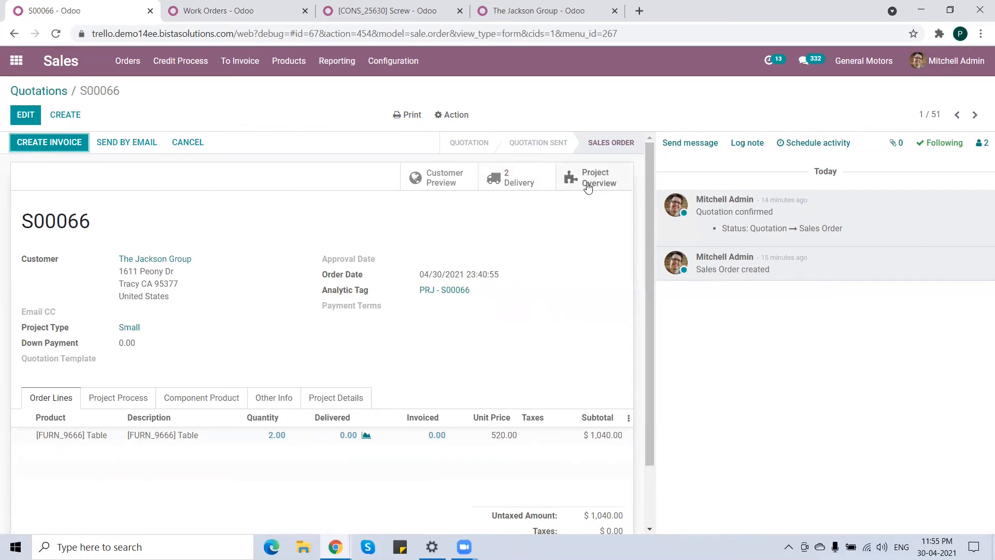
Open the sales order's deliveries and validate transfer WH/TAG/00042 moving the Table from WH/Stock to WH/Output.
click(519, 178)
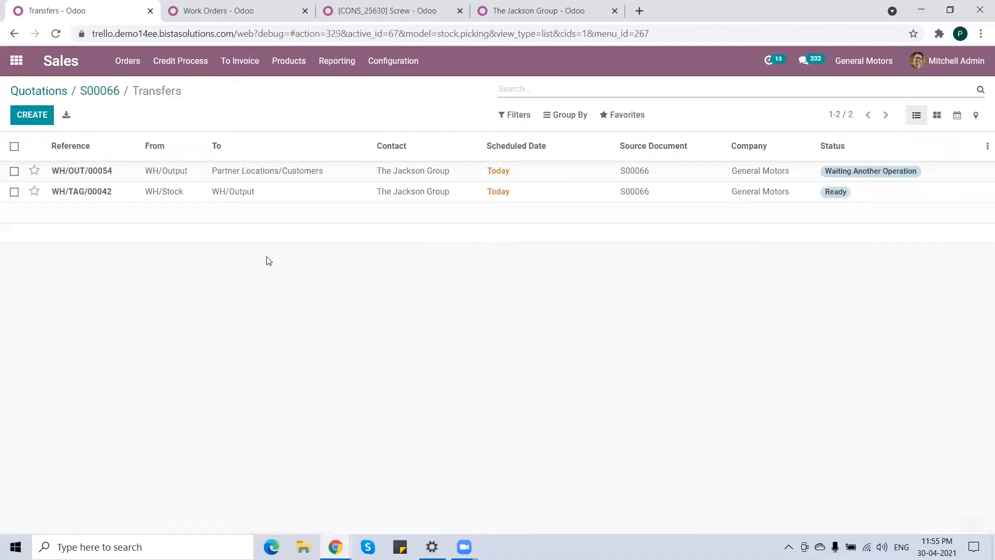
click(174, 193)
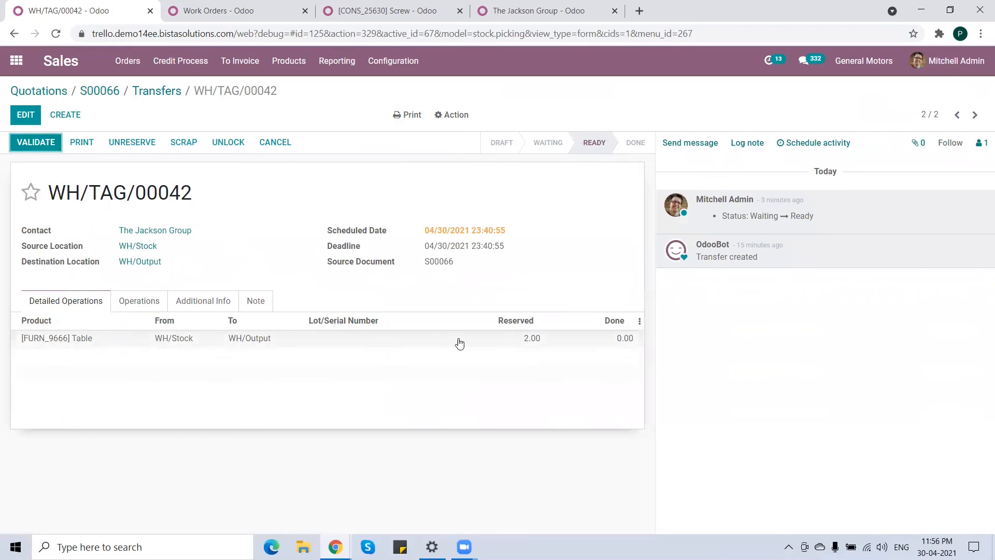
click(40, 142)
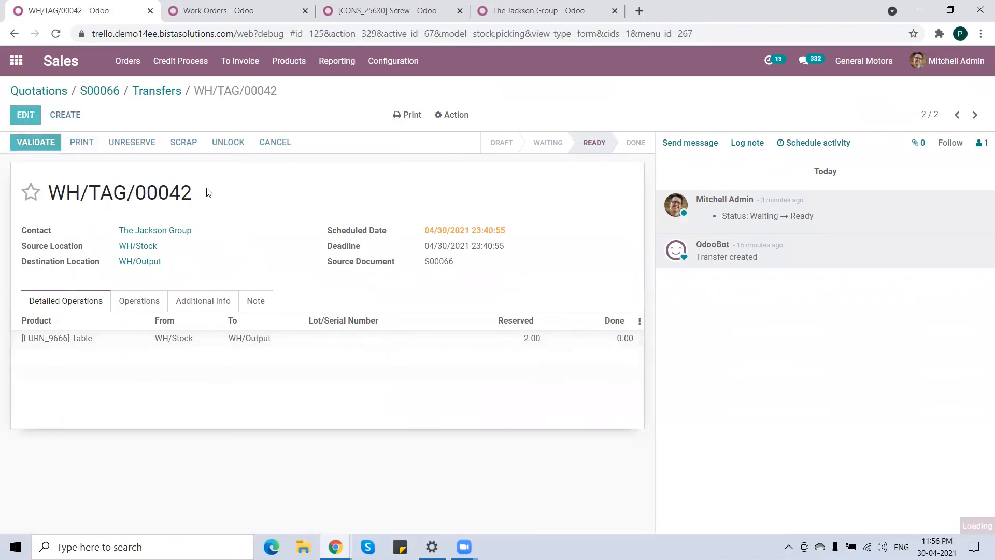
click(210, 177)
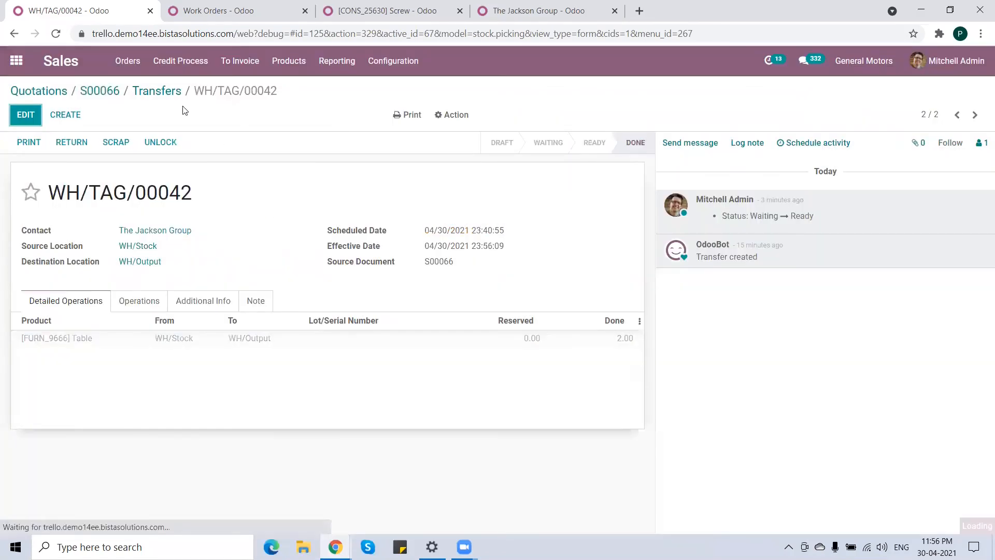
Validate delivery WH/OUT/00054 of the Table from WH/Output to the customer, processing all quantities immediately.
click(165, 92)
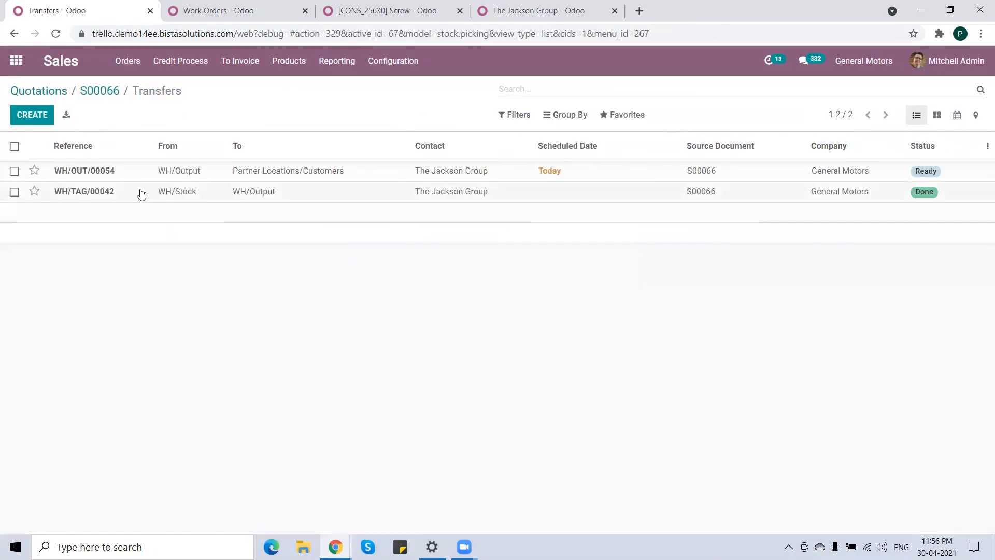
click(189, 176)
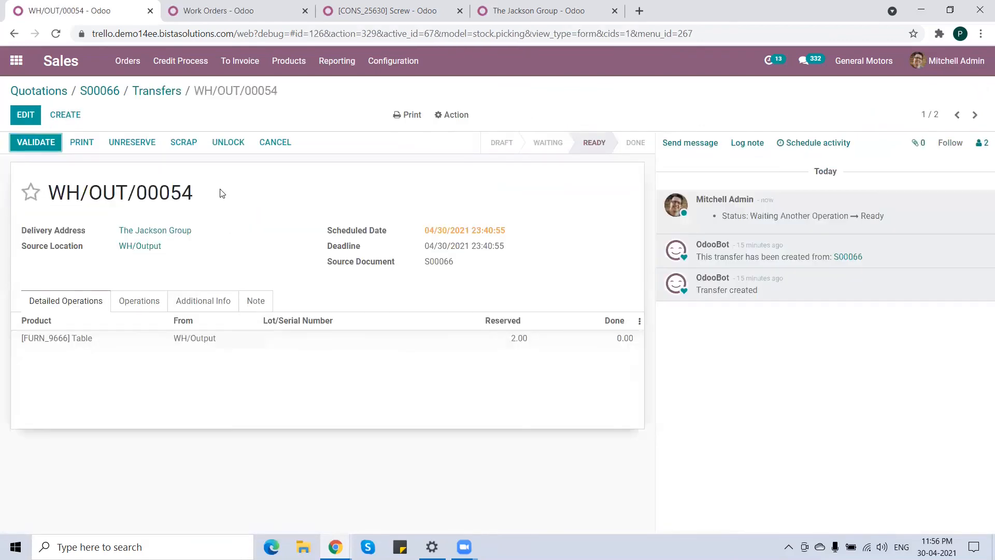
click(40, 145)
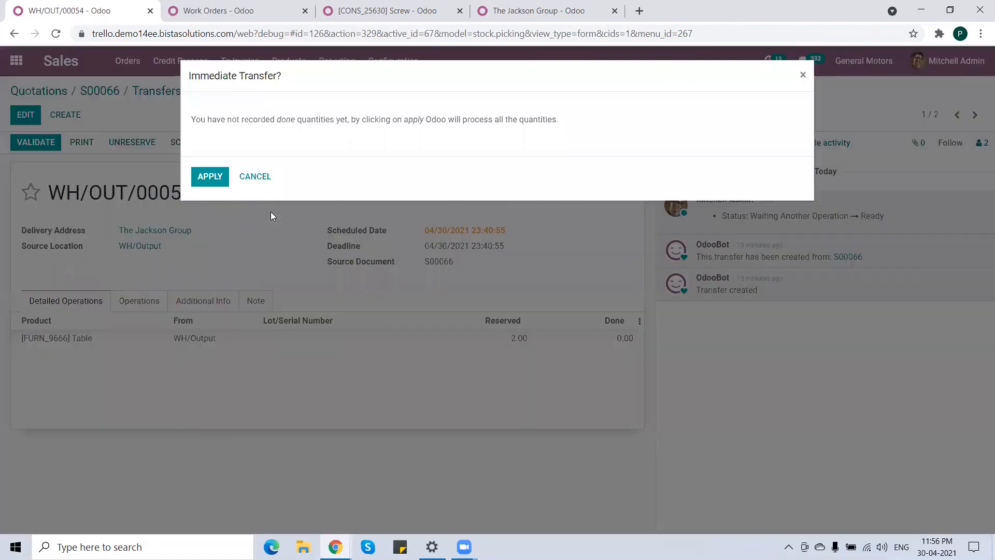
click(227, 180)
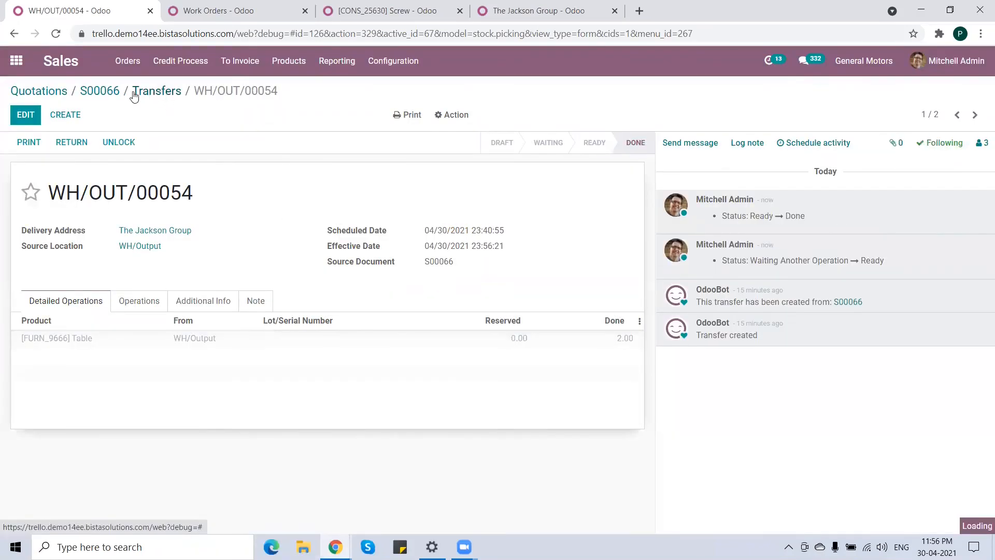
Create a regular invoice from sales order S00066 and confirm it.
click(157, 91)
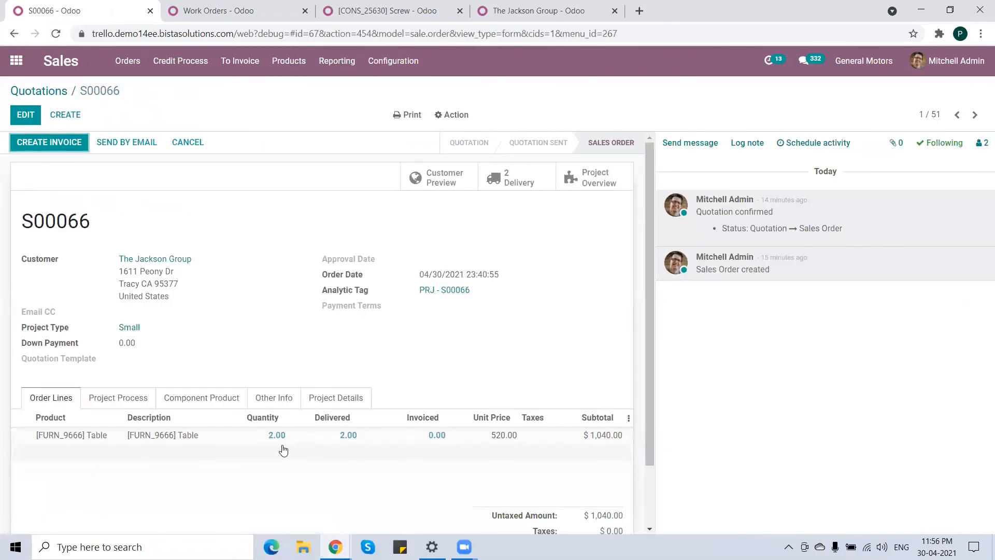
click(357, 435)
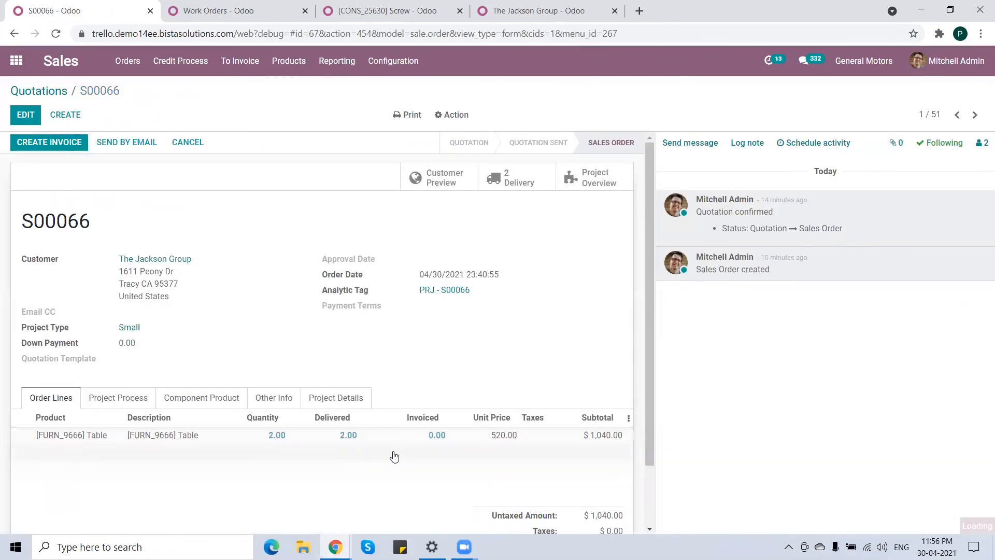
click(212, 292)
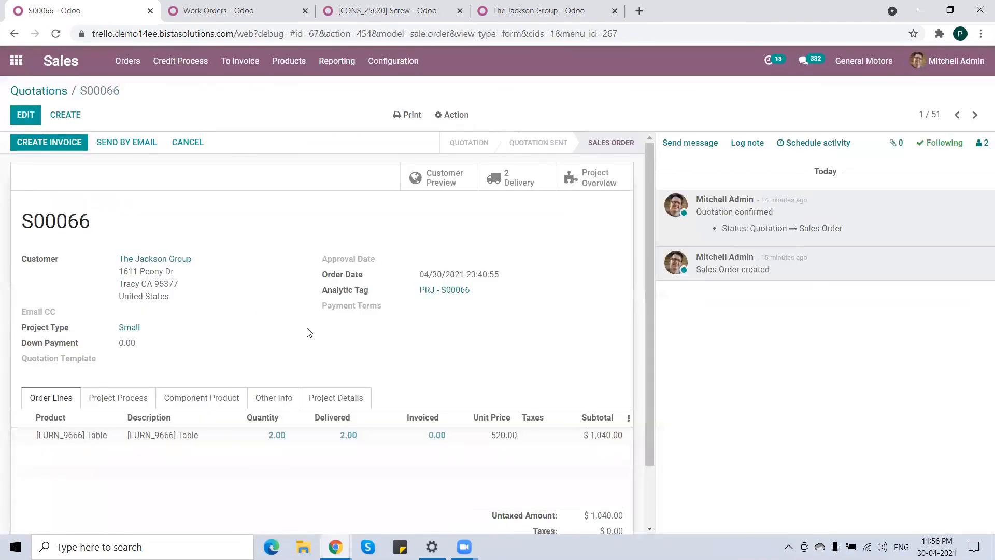
click(58, 147)
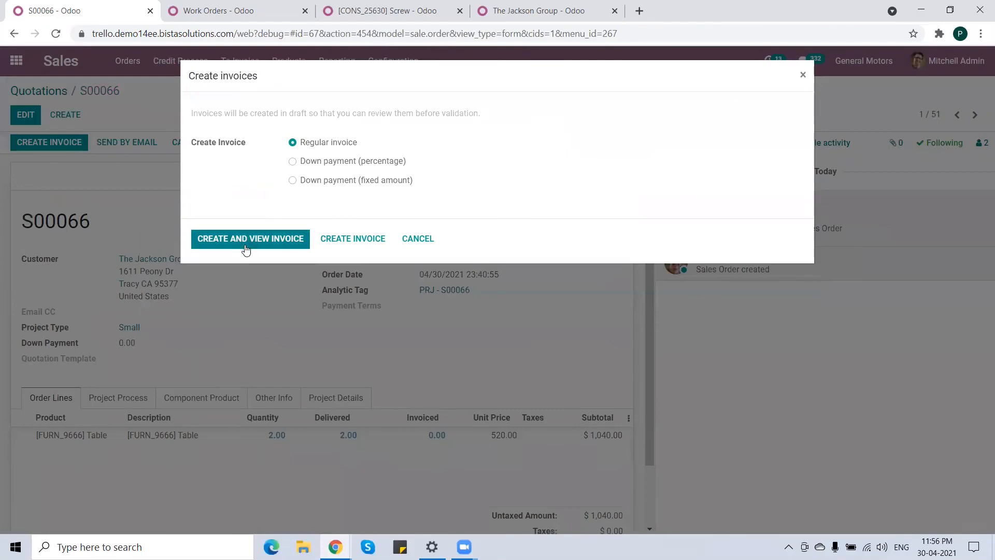
click(247, 239)
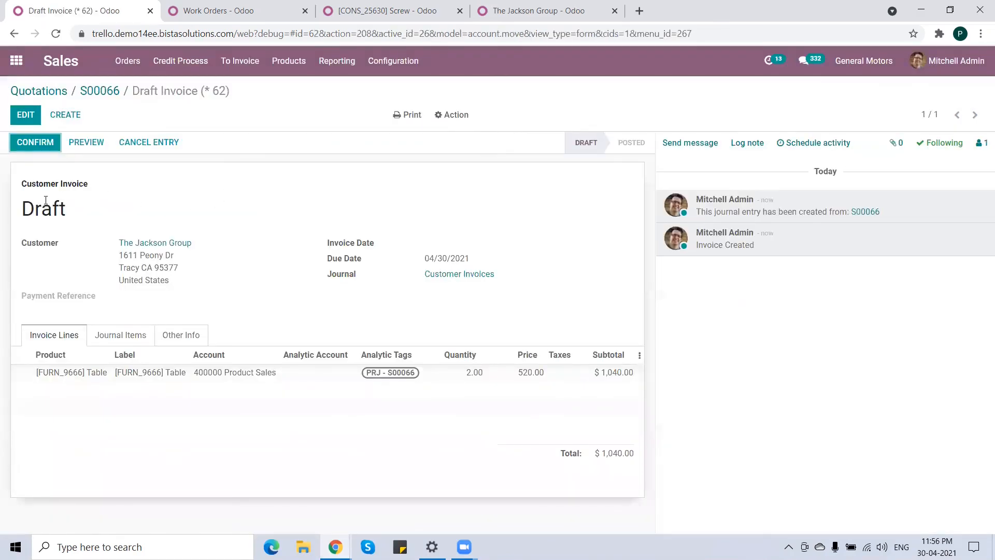
click(31, 141)
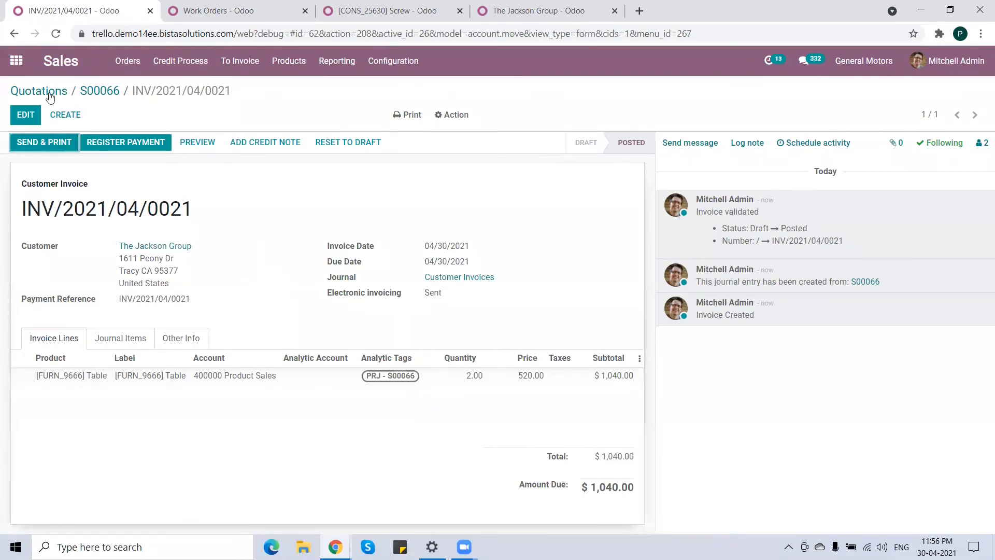
Generate a timesheet journal entry in Accounting for the period 04/30/2021 to 04/30/2021.
click(16, 61)
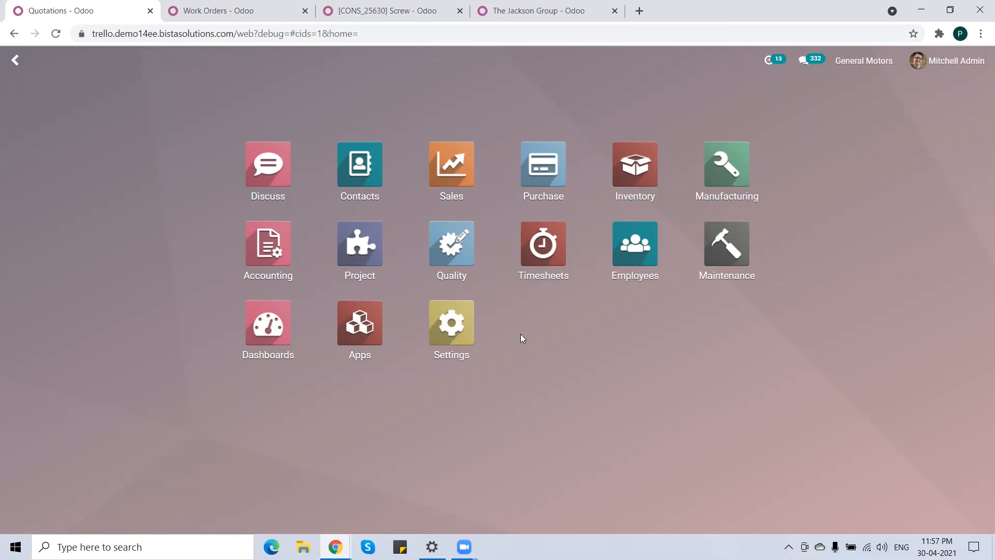
click(270, 249)
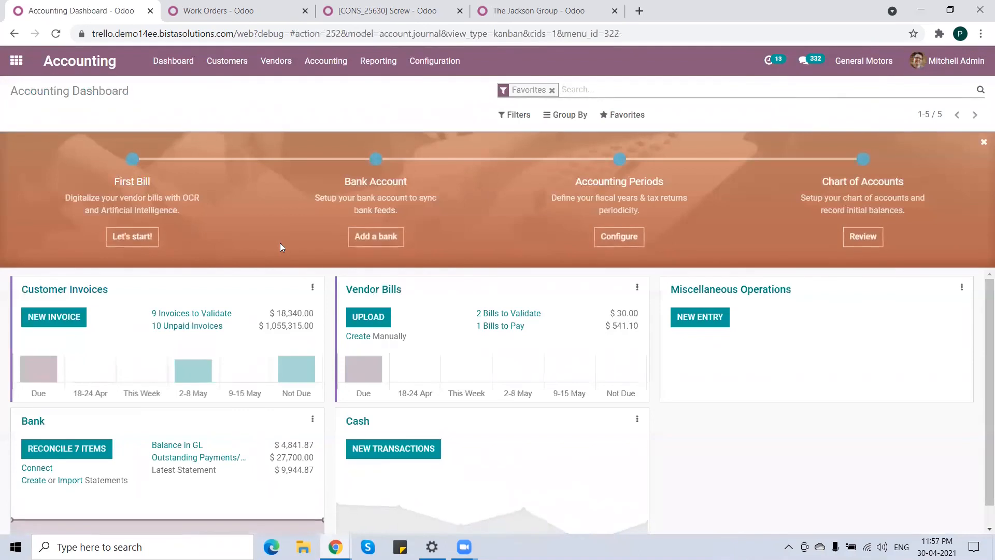
click(326, 61)
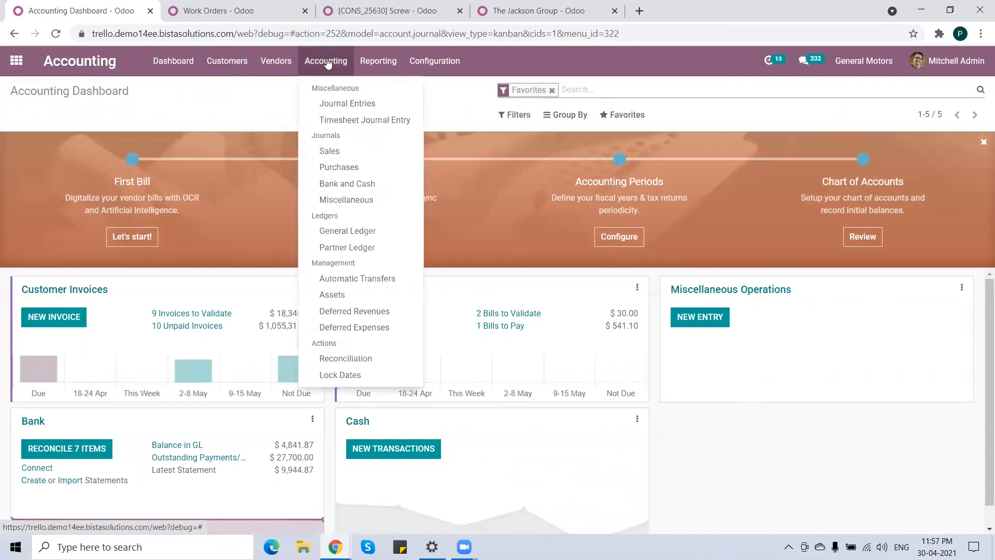
click(356, 123)
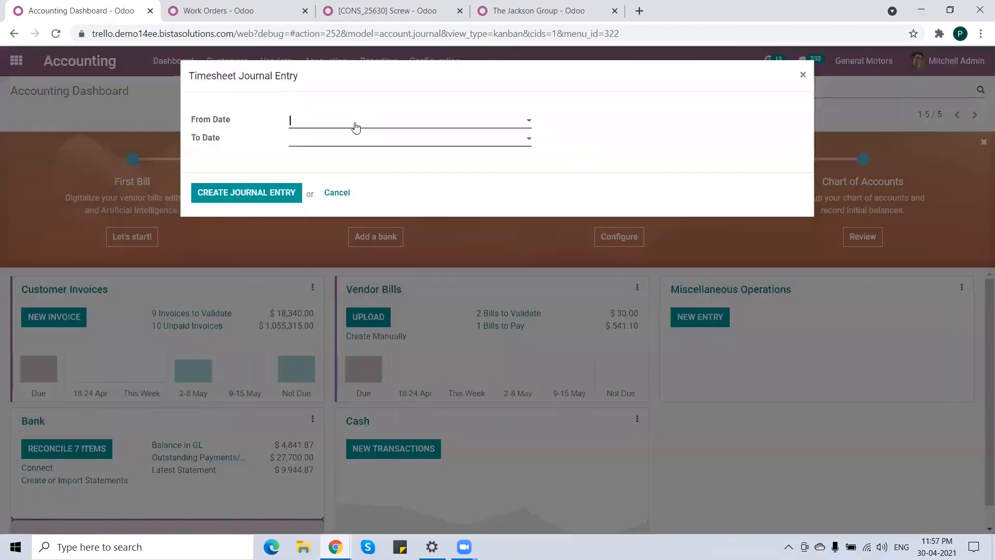
click(350, 127)
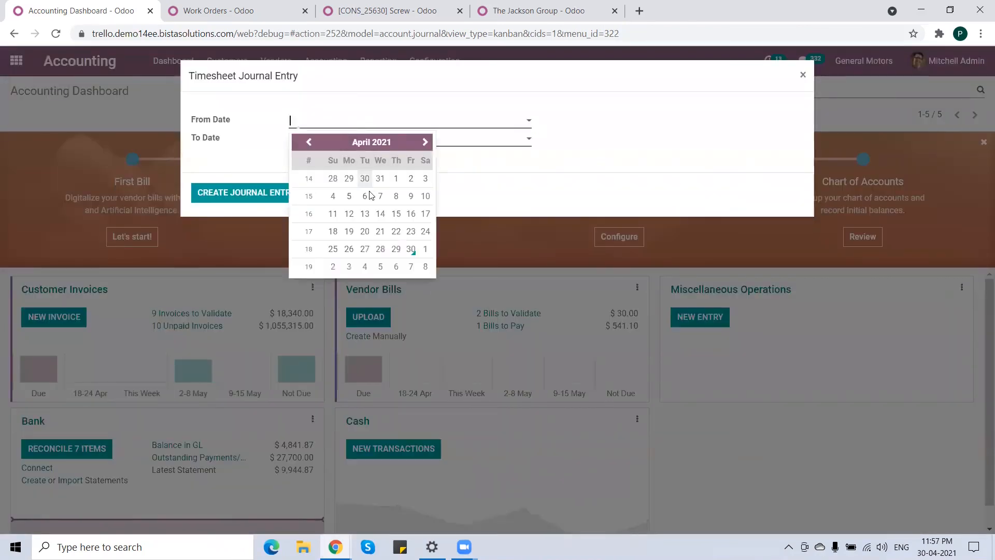
click(407, 248)
click(337, 147)
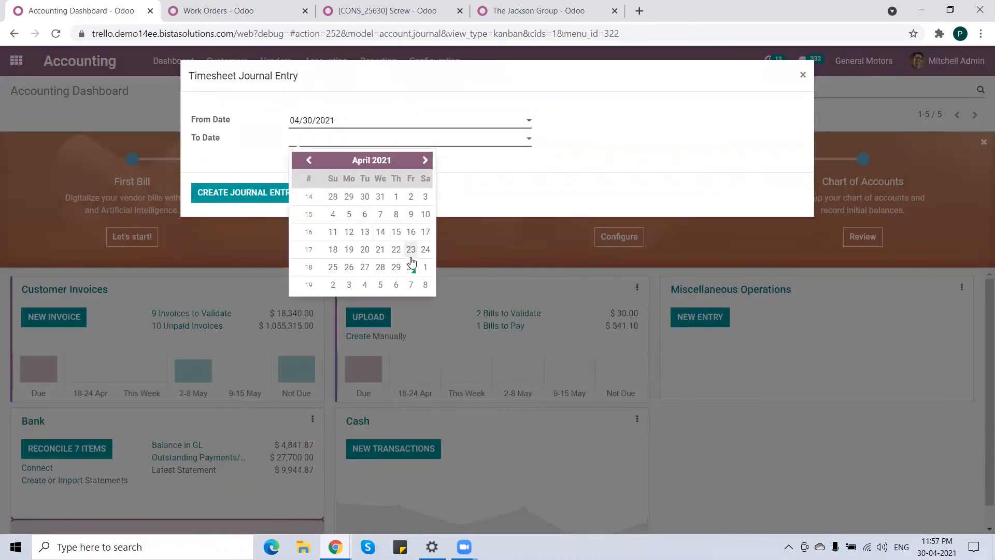
click(412, 264)
click(254, 187)
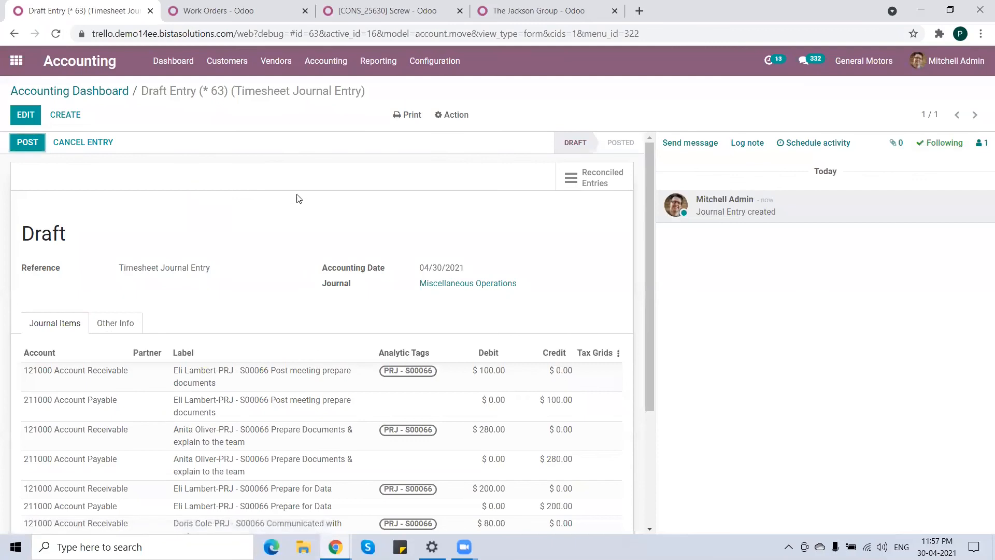
Review the draft timesheet journal items and post the entry.
scroll(305, 364, down, 3)
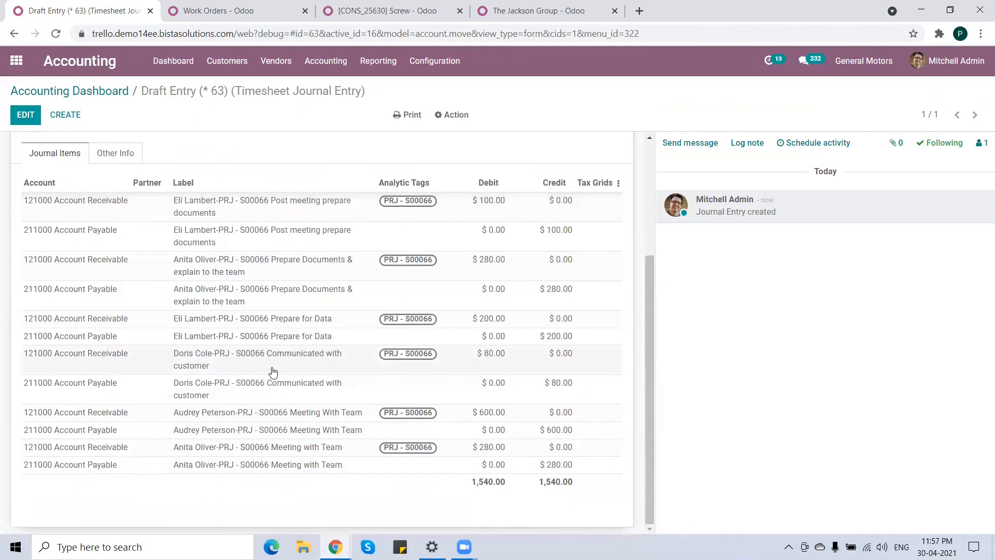
scroll(273, 372, up, 1)
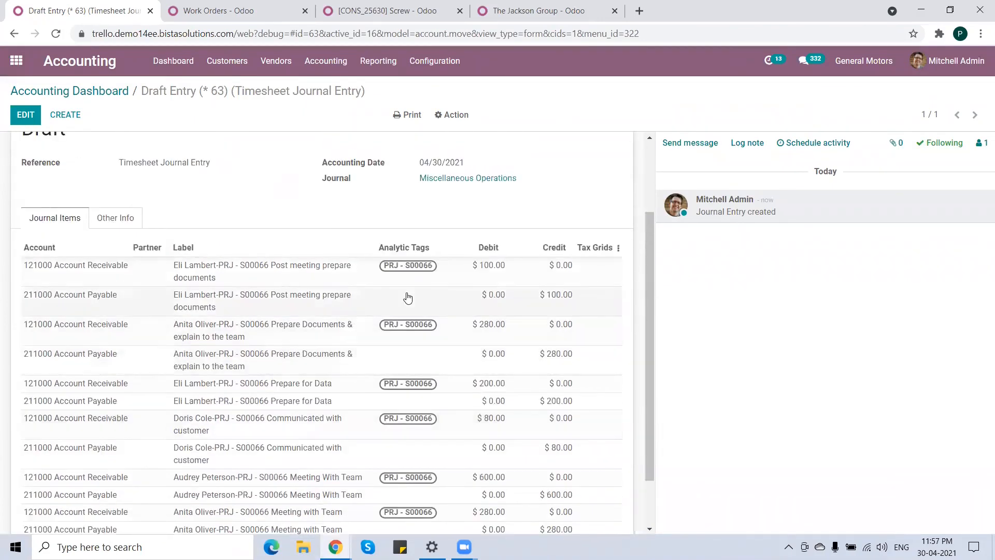
scroll(413, 368, down, 1)
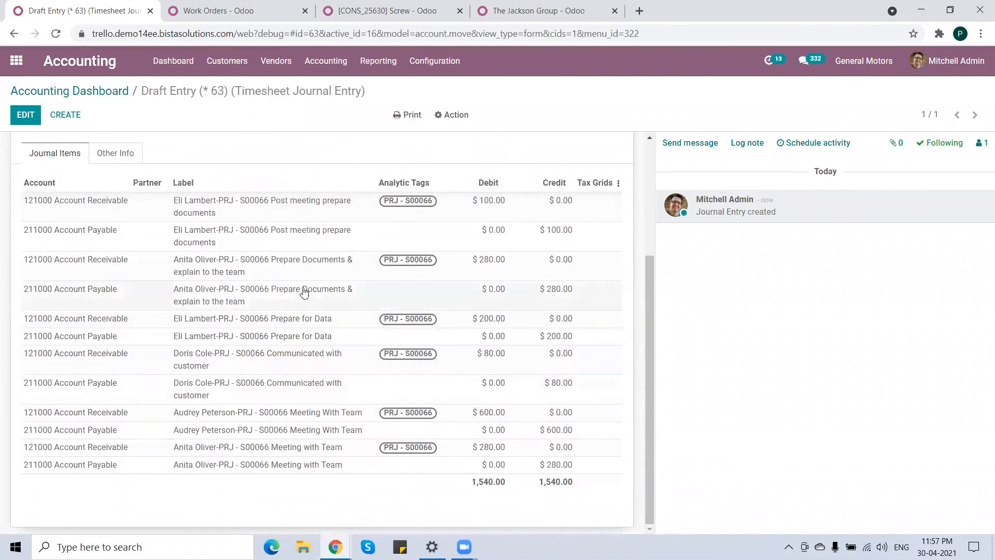
scroll(302, 286, up, 3)
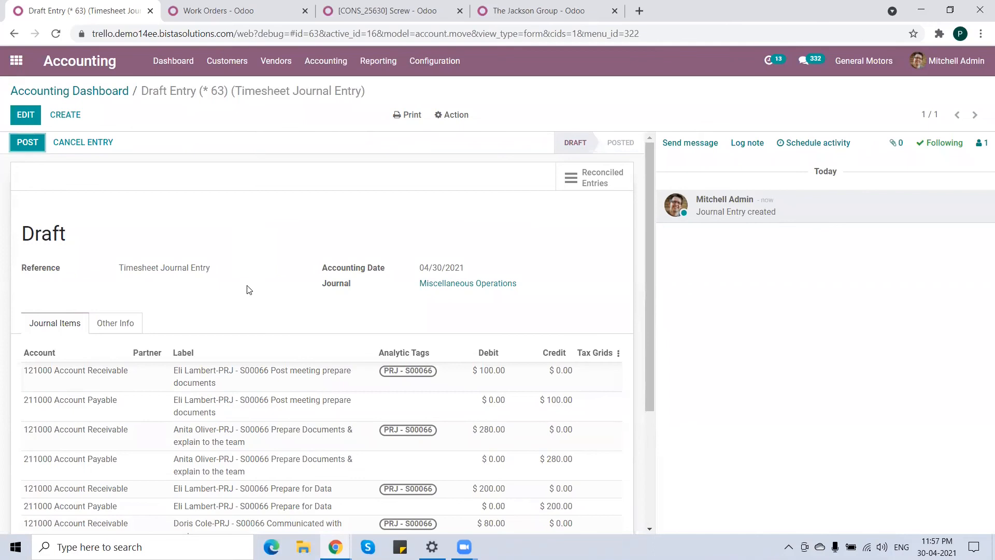
scroll(249, 290, down, 2)
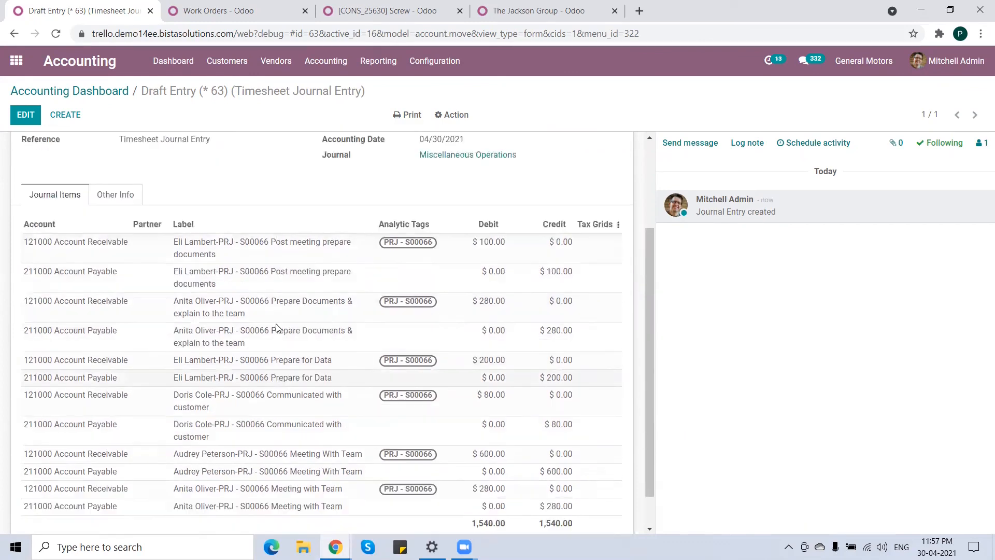
scroll(309, 329, up, 2)
click(35, 137)
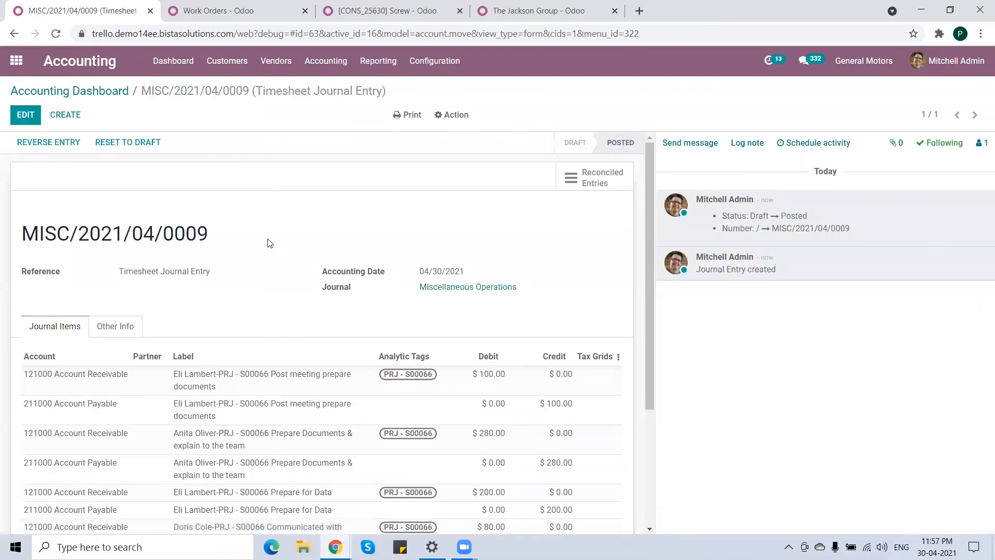
Open the Analytic Report and filter it by account PRJ - S00066 - The Jackson Group and tag PRJ - S00066.
click(88, 94)
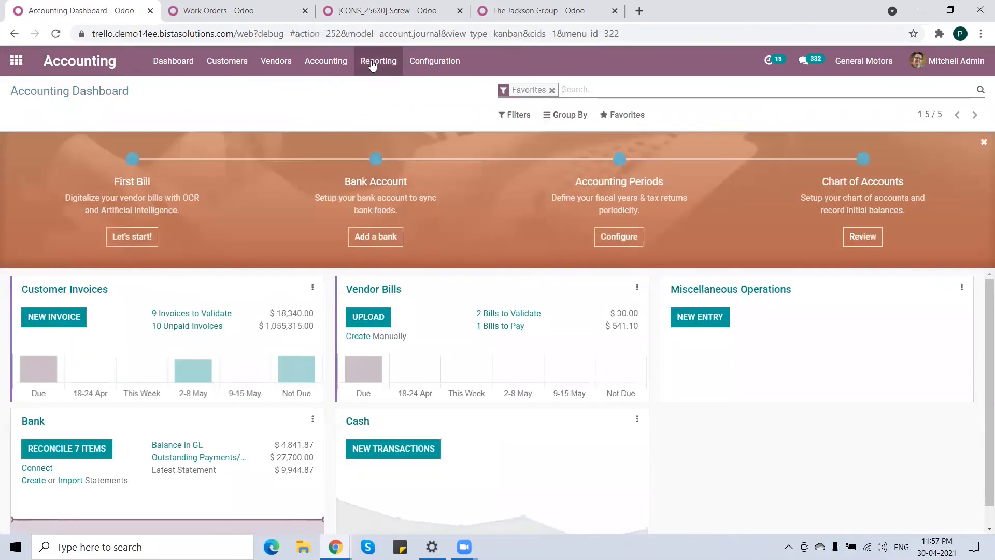
click(378, 61)
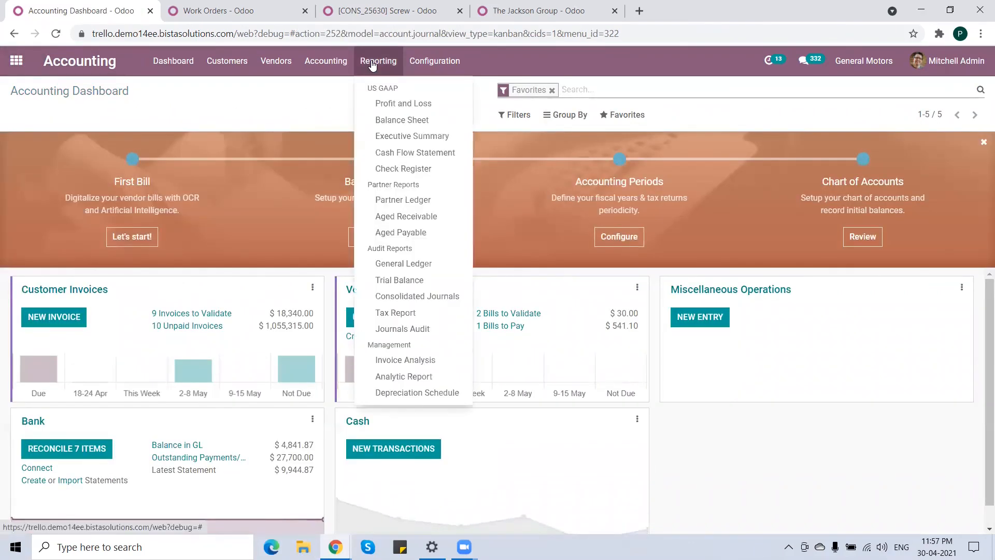
click(434, 382)
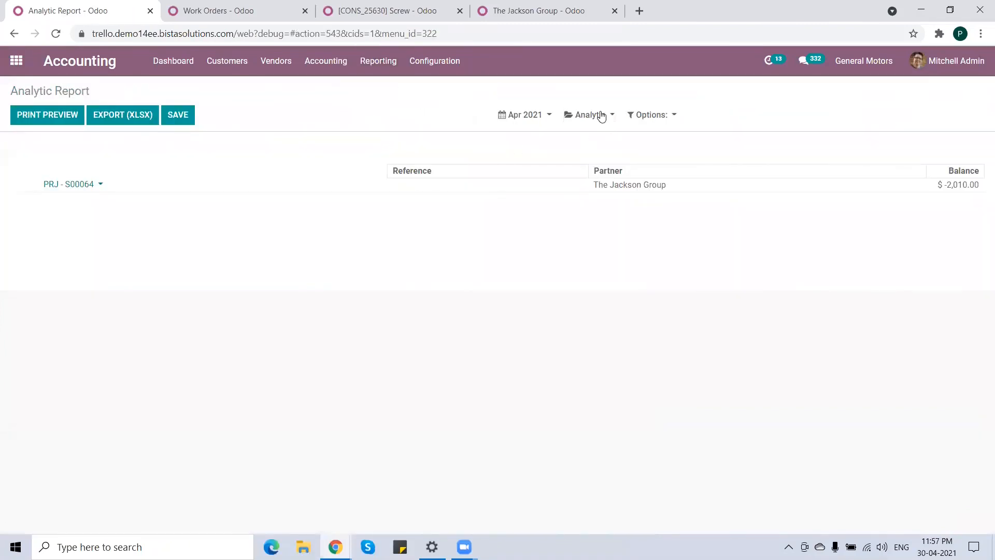
click(601, 117)
click(801, 140)
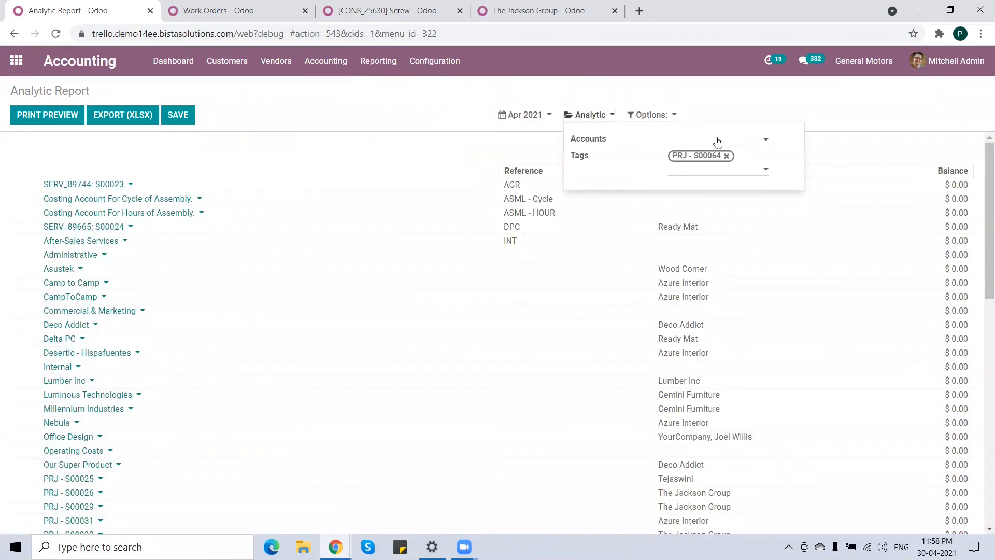
click(717, 143)
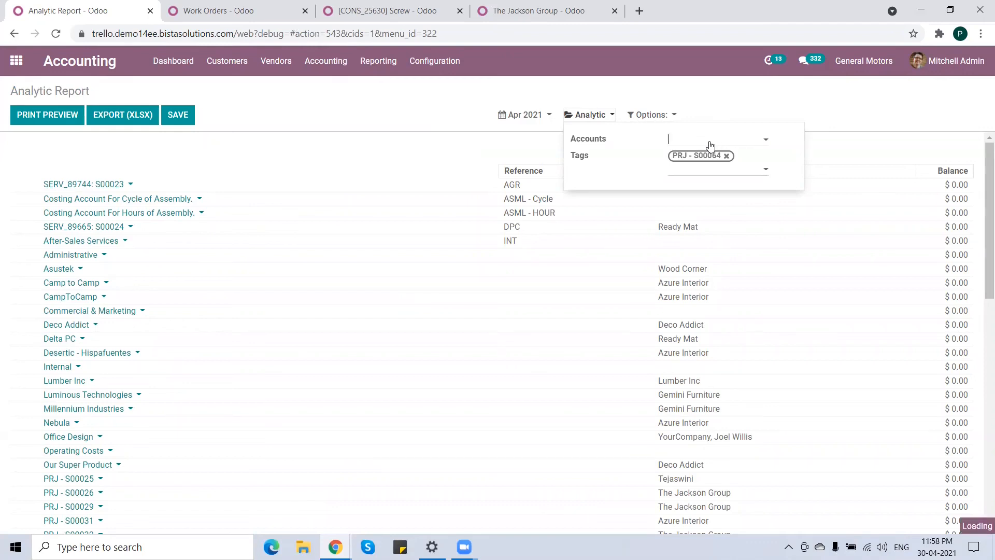
text(s00066)
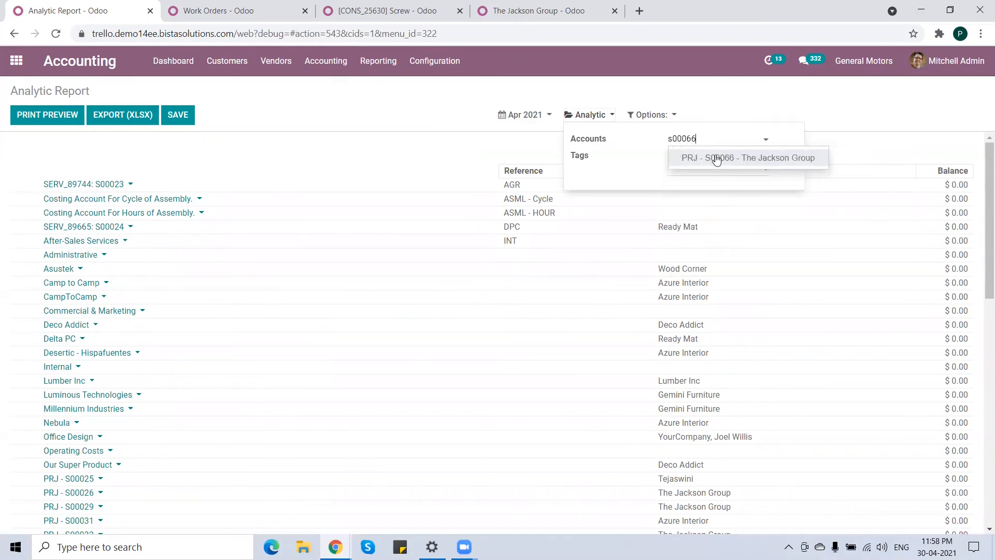
click(717, 158)
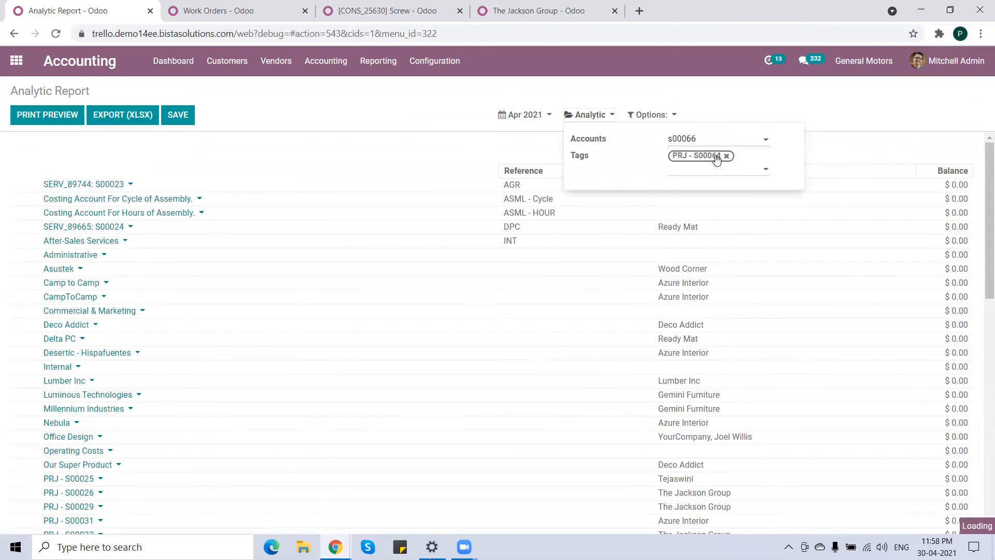
click(708, 171)
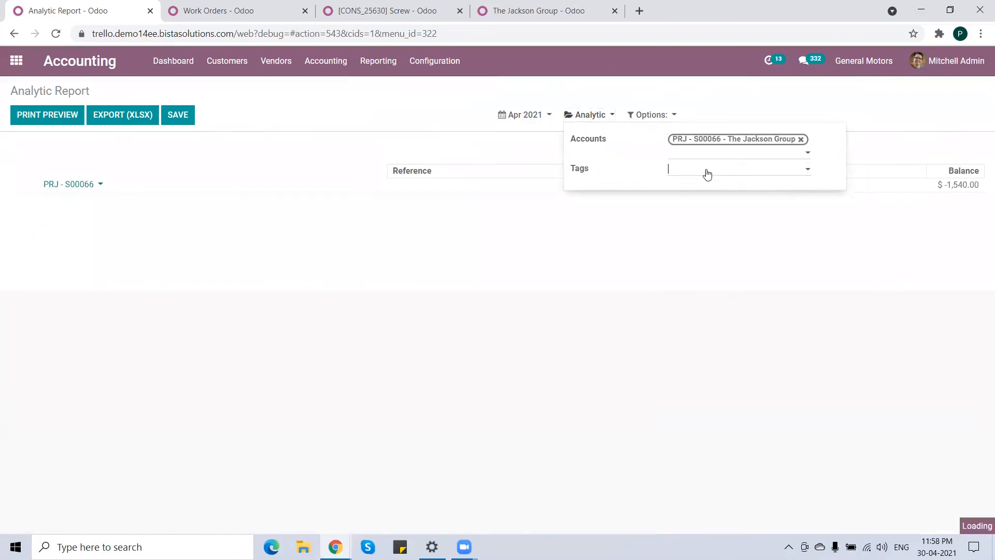
text(s00066)
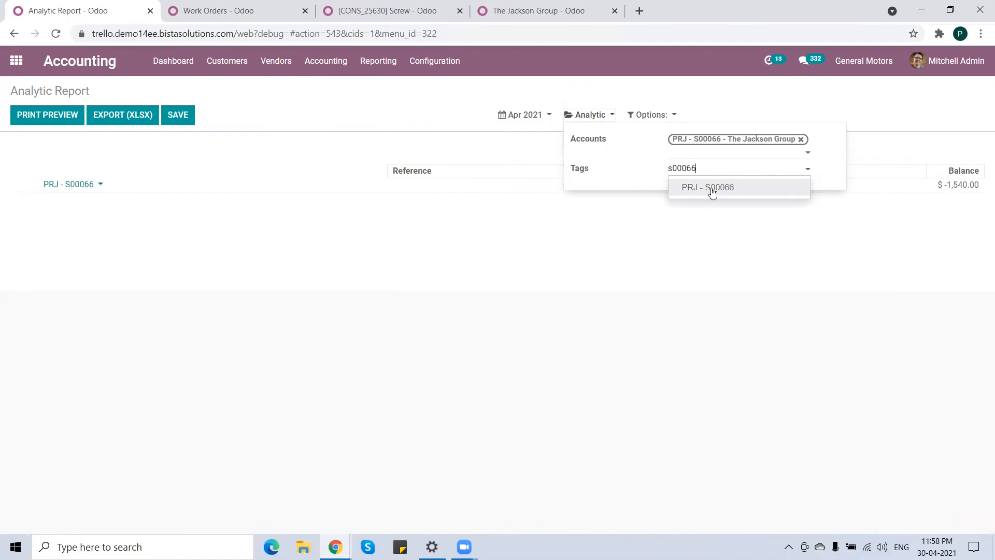
click(712, 191)
Open the costs and revenues lines behind the PRJ - S00066 analytic account.
click(174, 165)
click(98, 185)
click(93, 207)
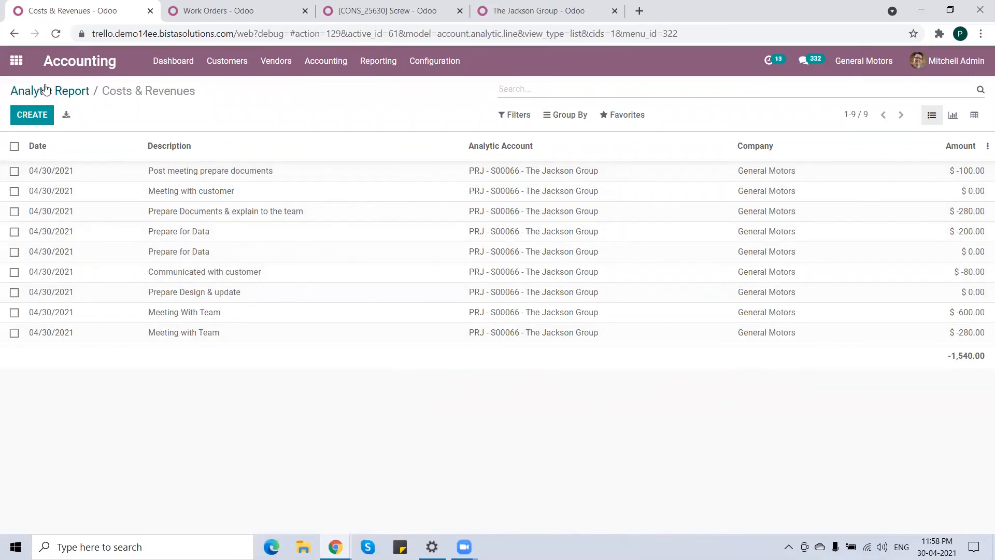
Open the Timesheets By Project report and inspect the Apr 30 hours logged on PRJ - S00066.
click(17, 61)
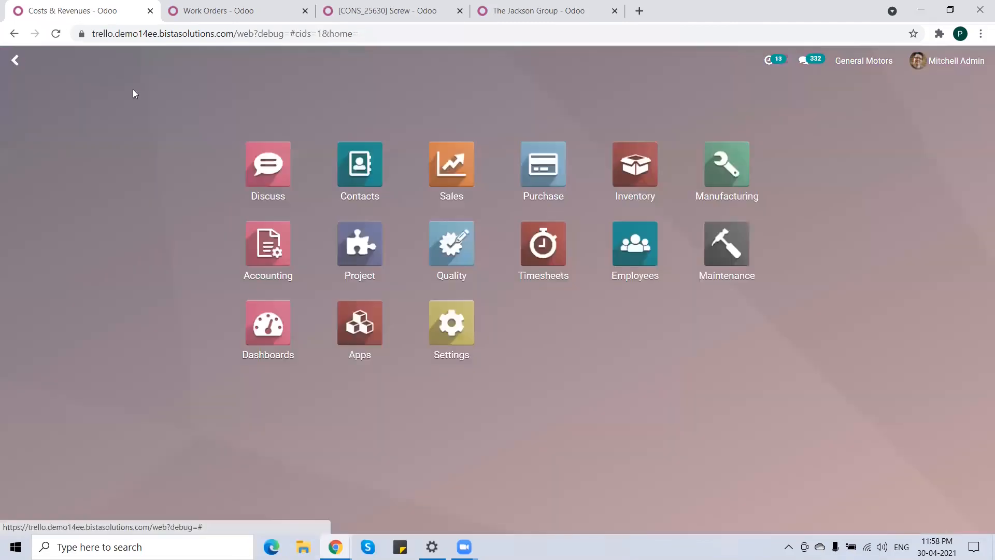
click(543, 252)
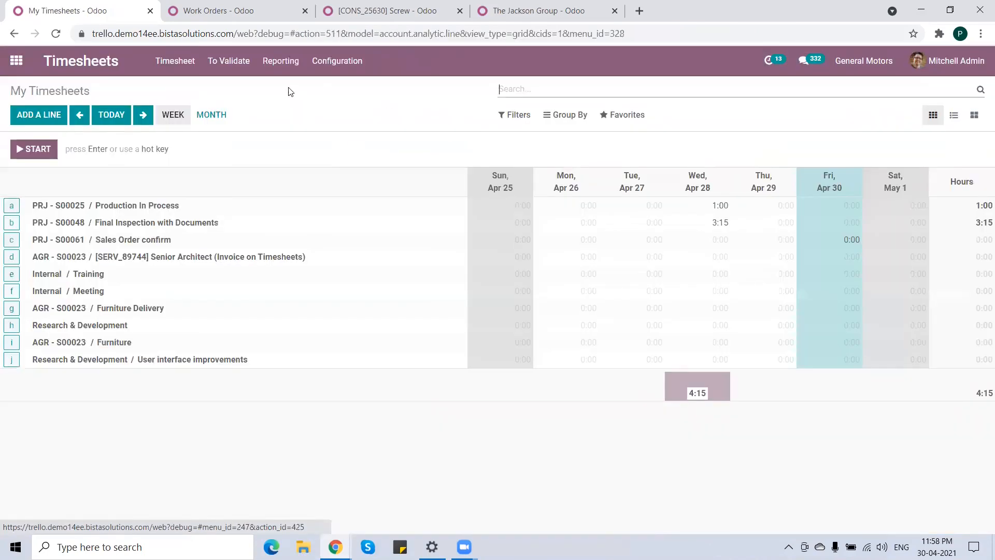
click(278, 63)
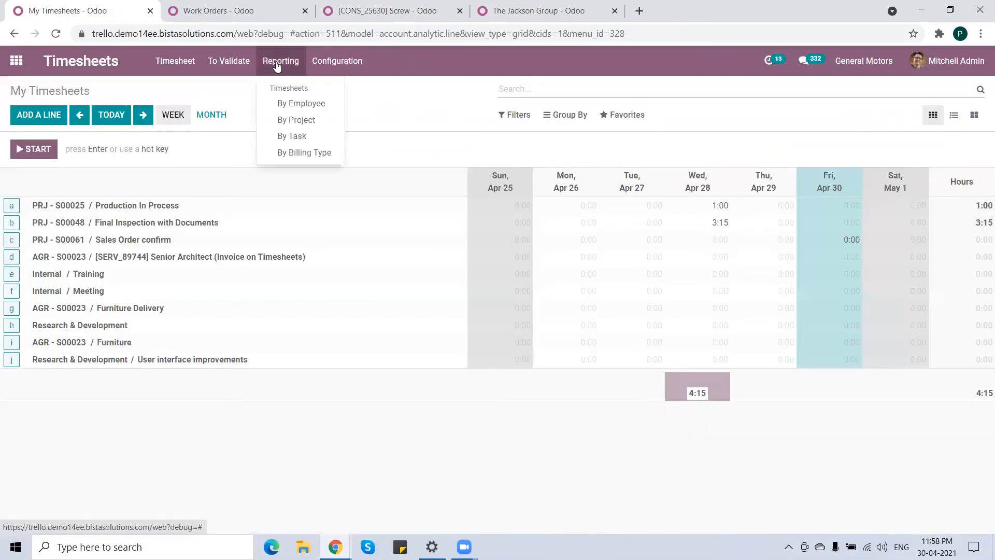
click(318, 122)
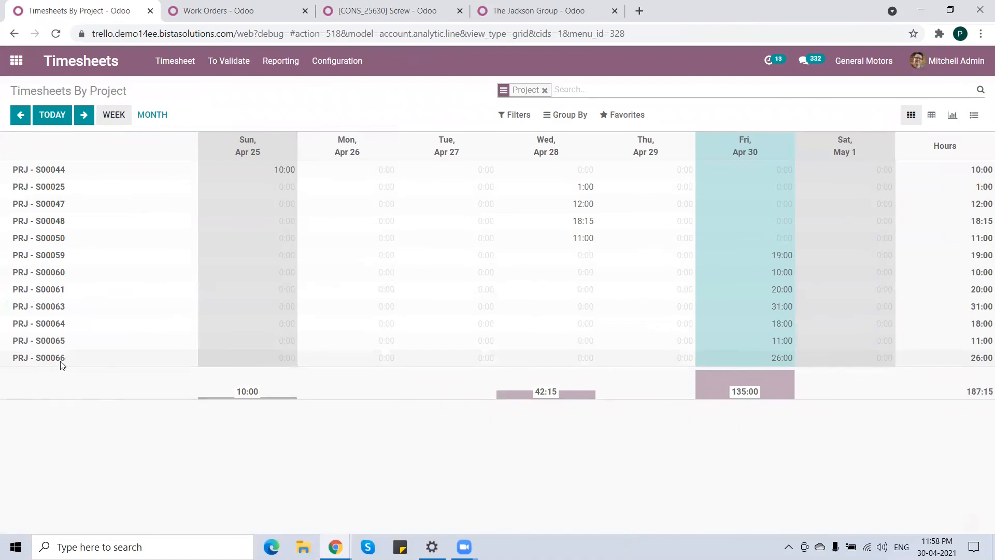
double_click(768, 358)
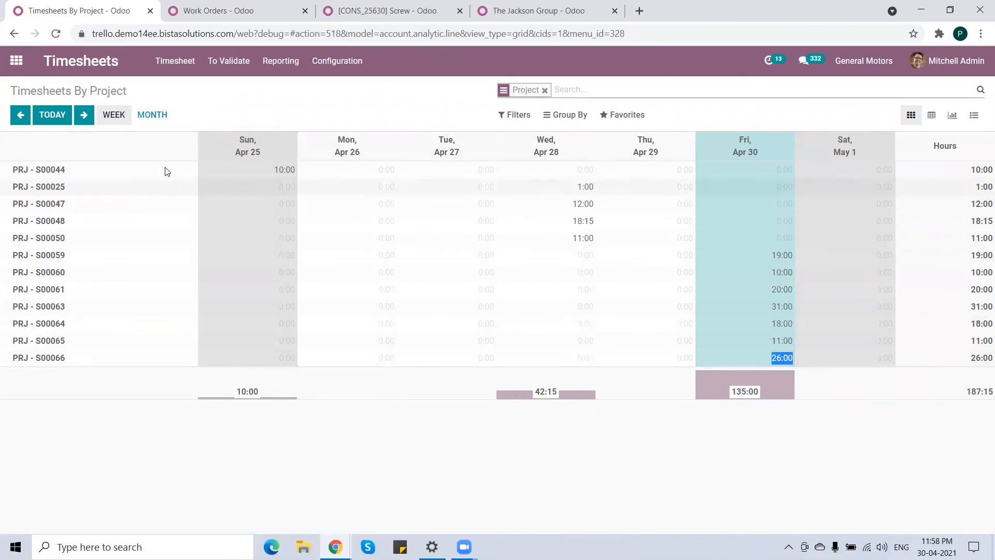
Open the Timesheets By Task report to review the hours per task of PRJ - S00066, then return to the home menu.
click(278, 65)
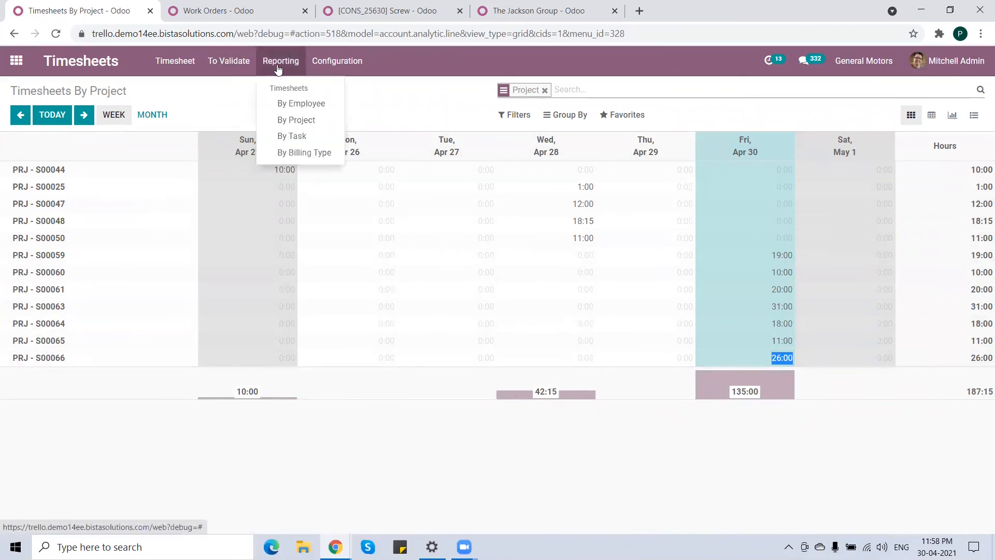
click(298, 136)
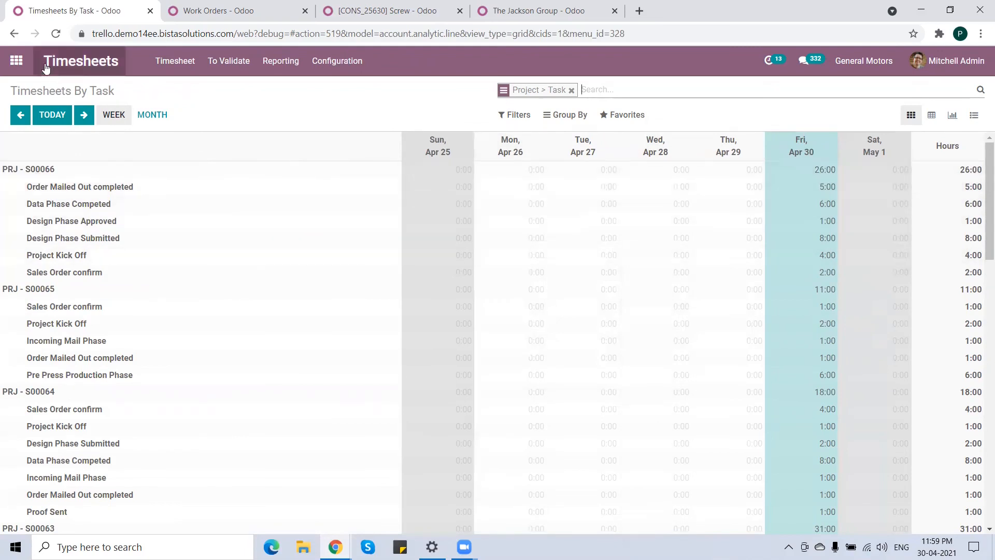
click(16, 61)
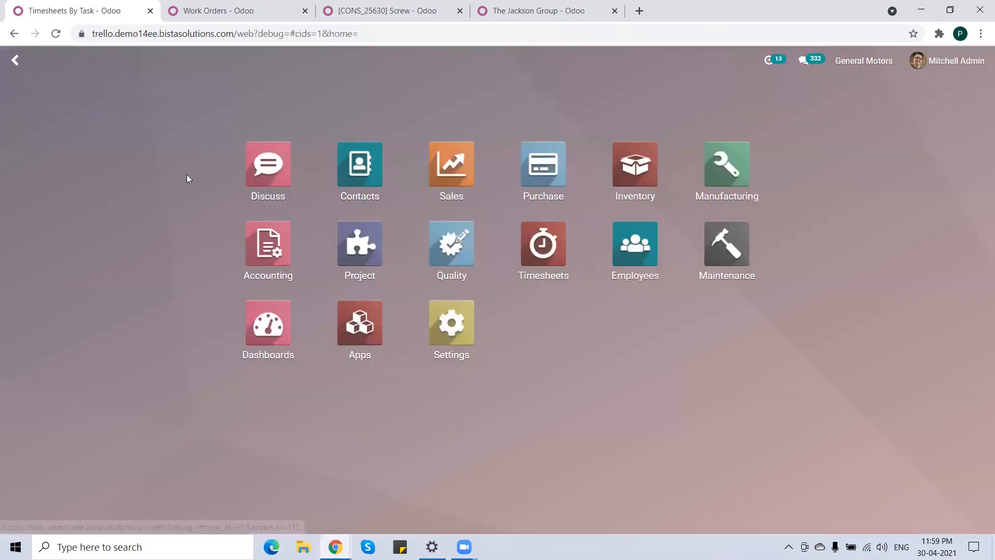